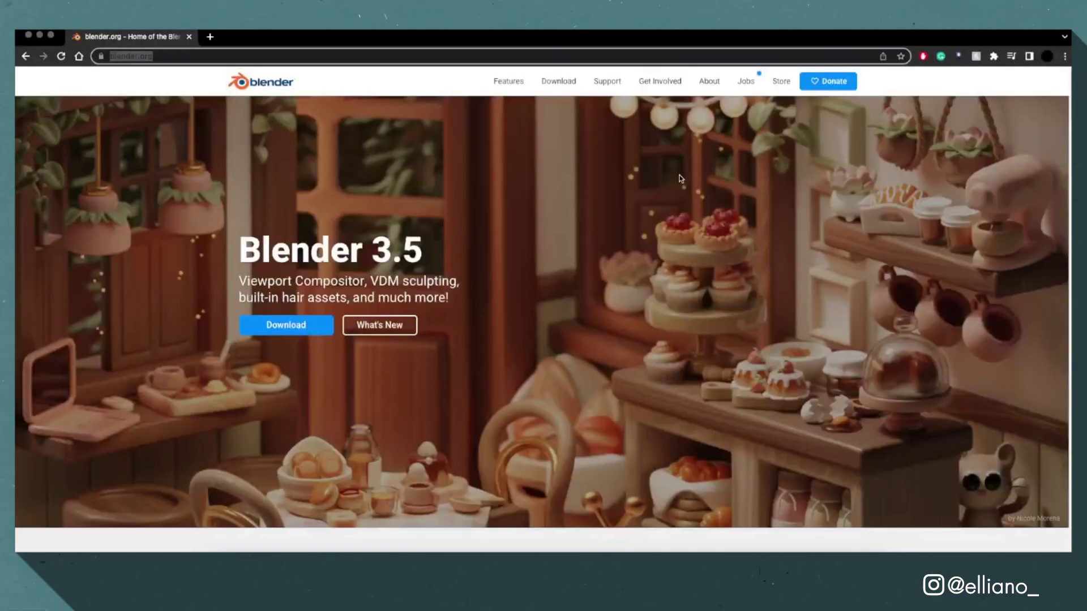
Step: Open the Download page from the blender.org top navigation bar
left_click(566, 85)
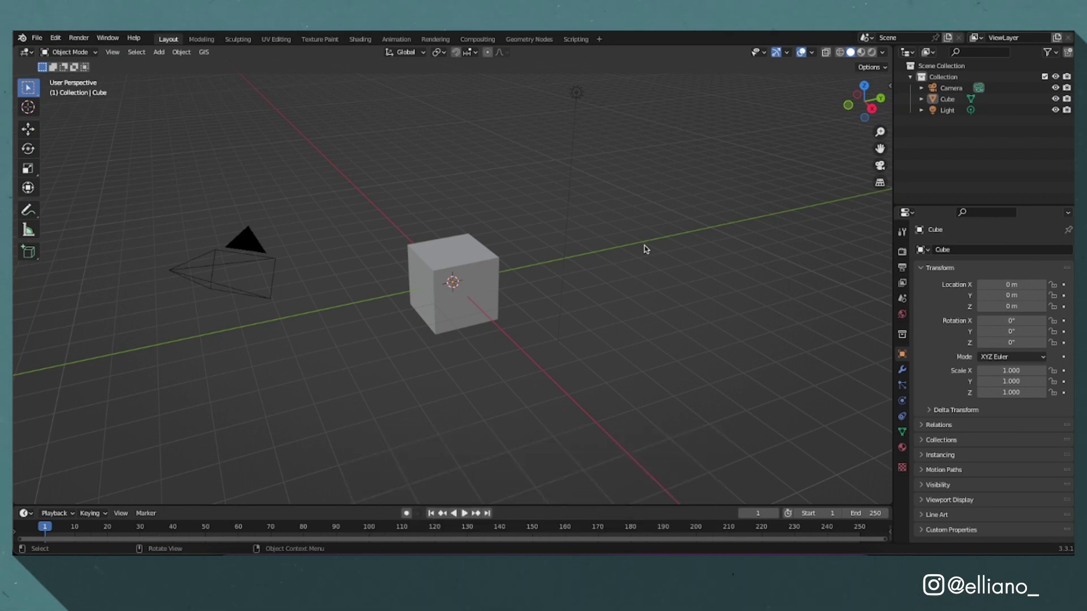
Step: Delete the default camera, cube and light, and show the FaceBuilder add-on panel
key("a")
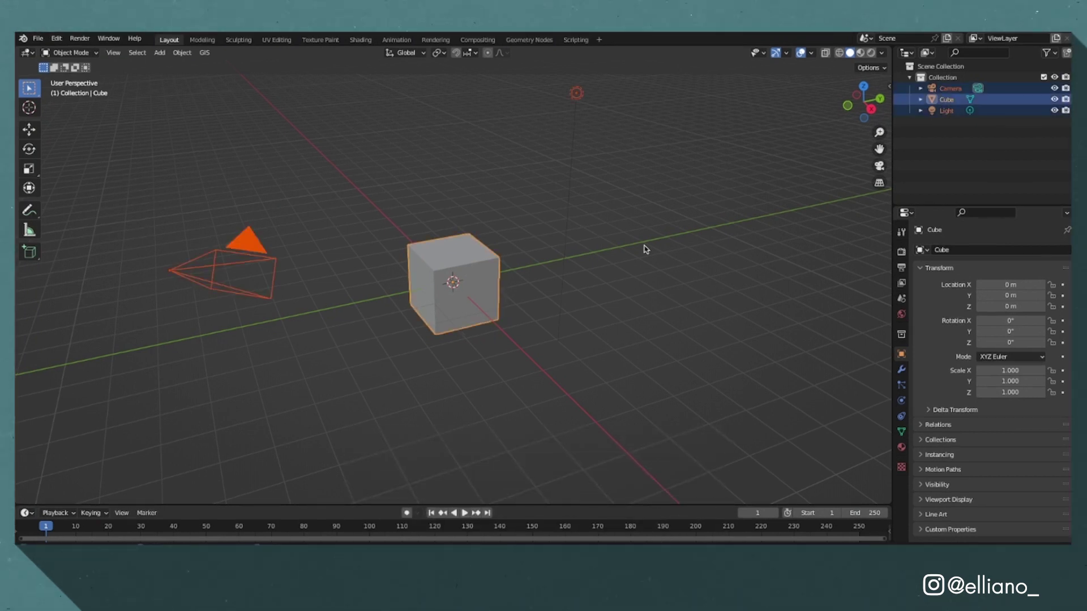
key("x")
left_click(645, 249)
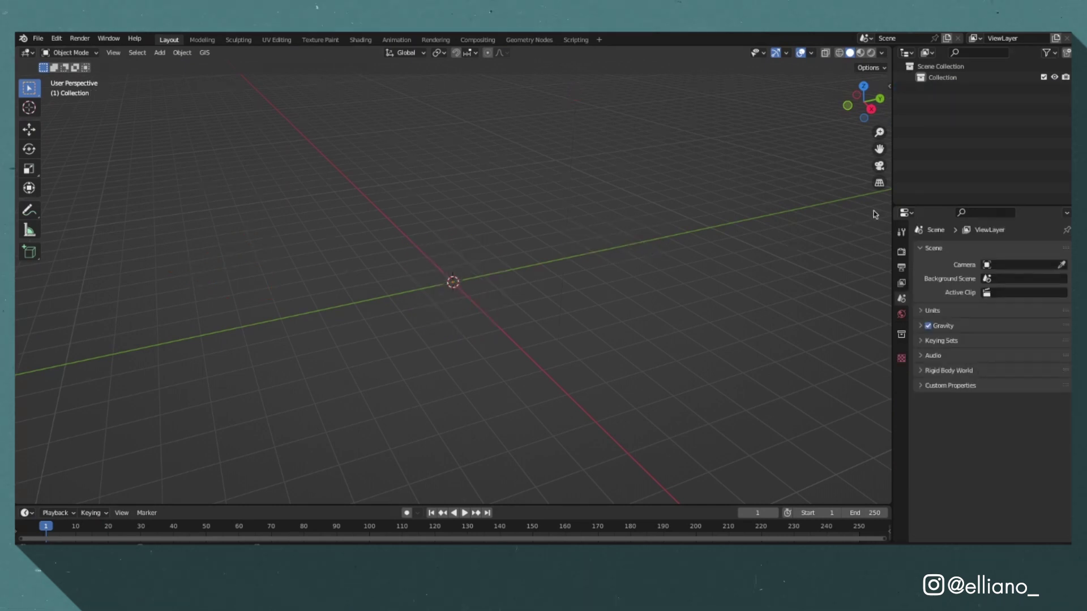
left_click(889, 87)
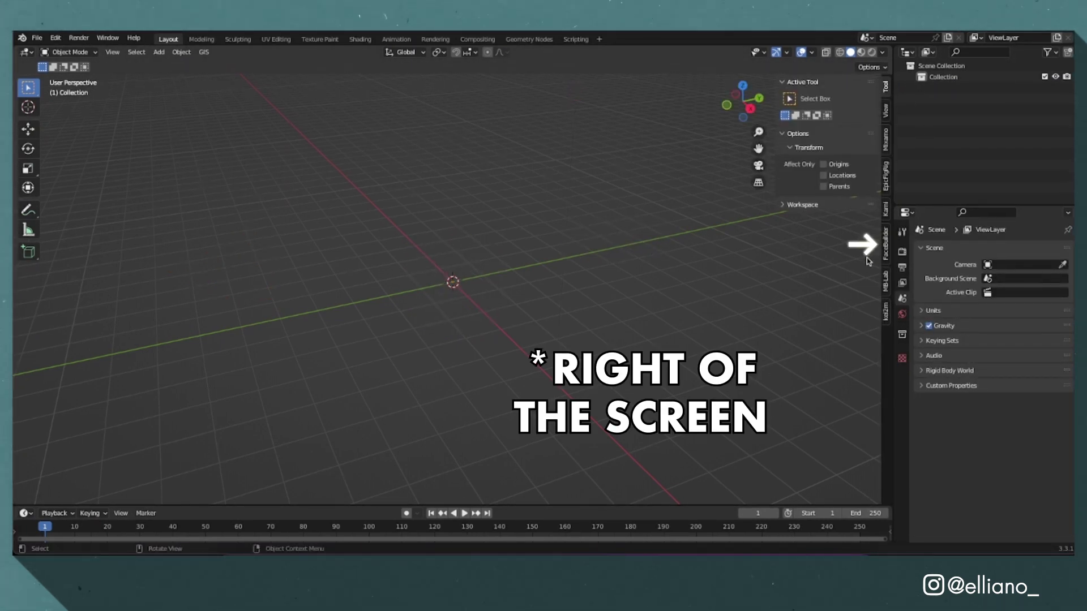
left_click(887, 253)
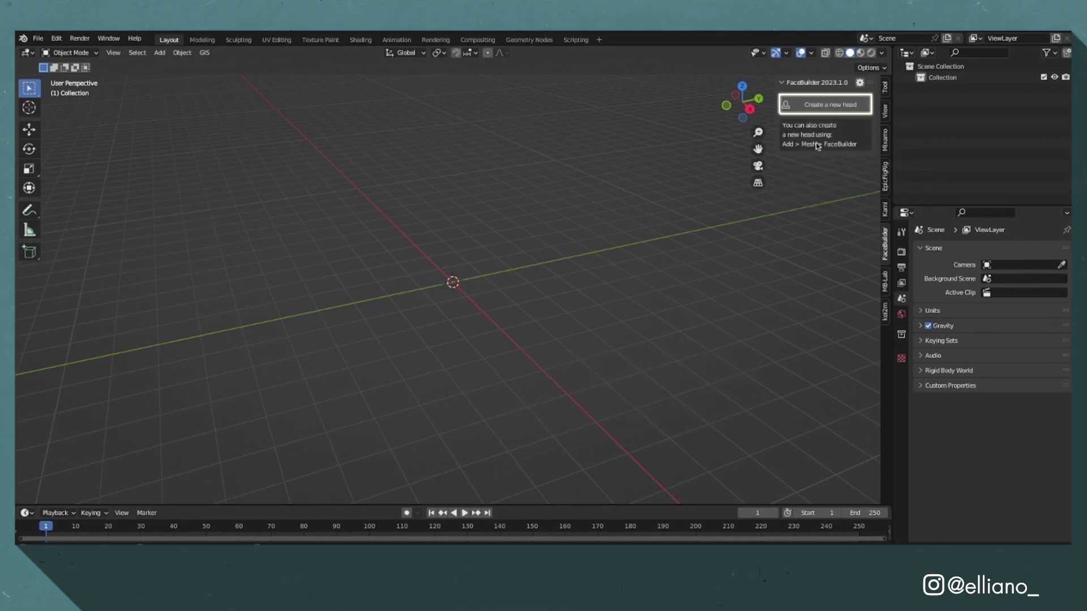
Step: Create a new FaceBuilder head and load the front-facing Hero photo as its first view
left_click(825, 109)
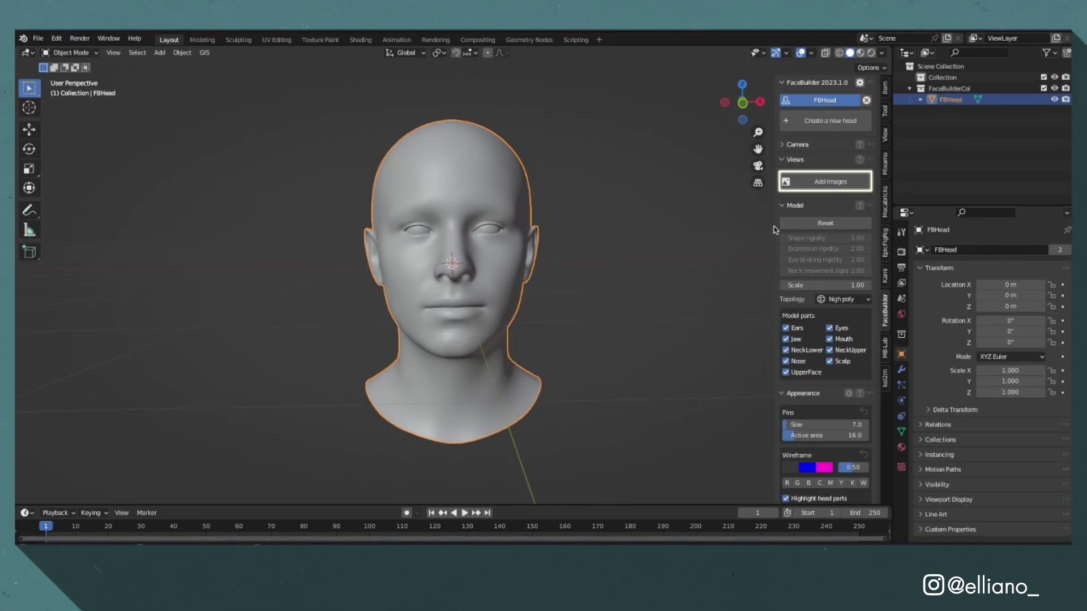
left_click(843, 189)
left_click(470, 180)
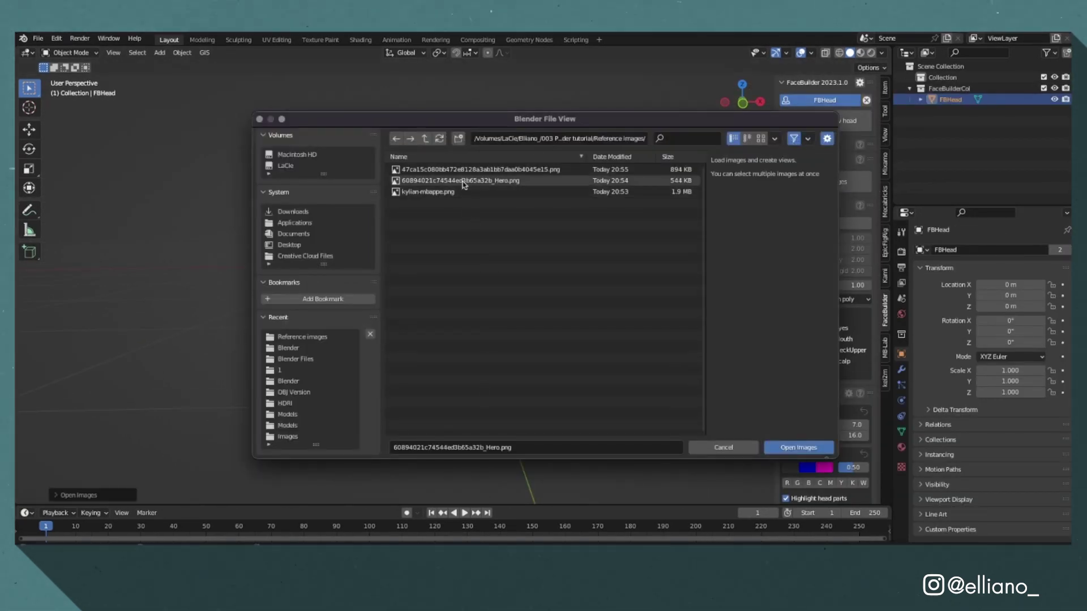
left_click(811, 446)
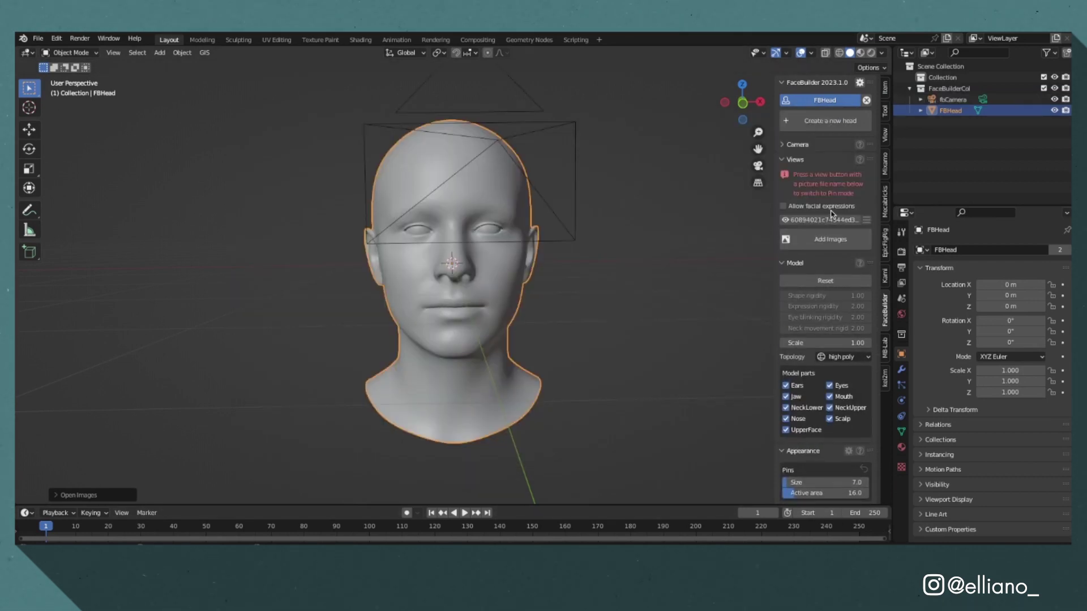
Step: Align the head mesh on the Hero photo and pin the head top, temple, neck, nose, nostrils and mouth
left_click(795, 221)
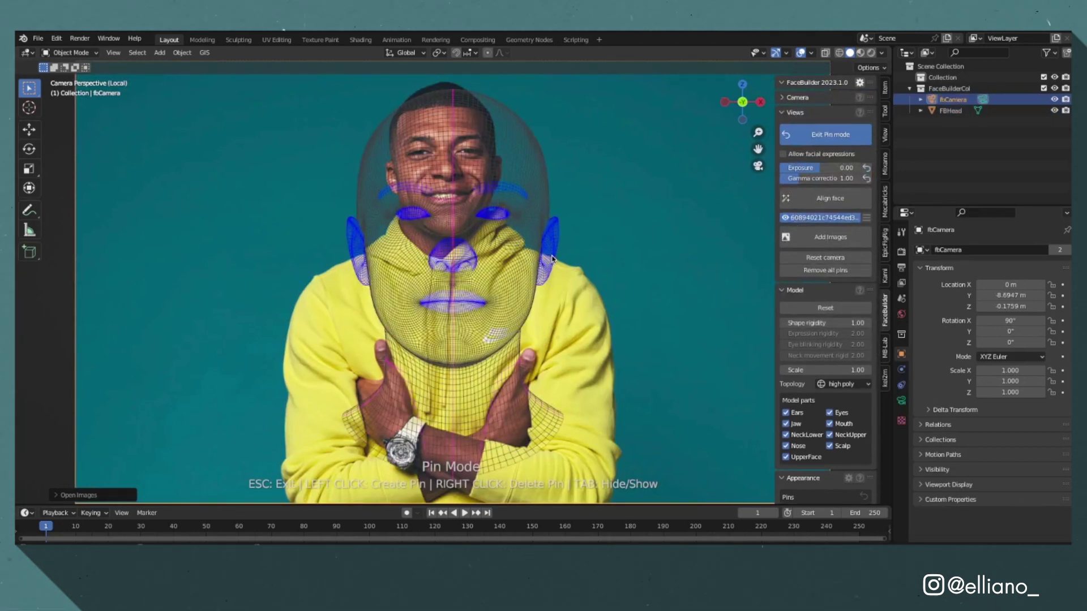
left_click_drag(553, 258, 470, 175)
scroll(459, 181, "up", 3)
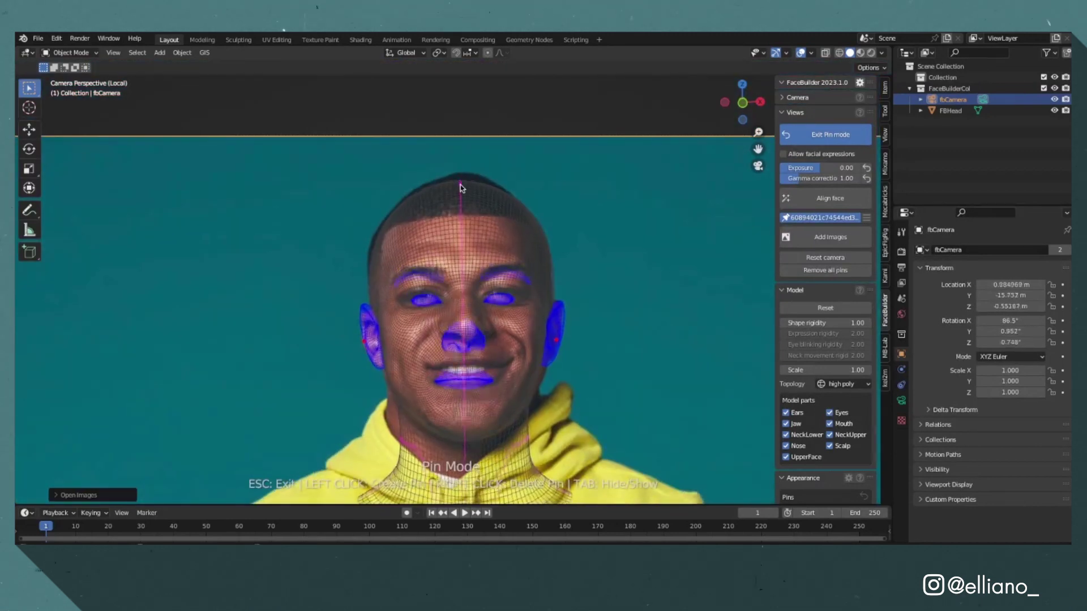
left_click(460, 183)
left_click(541, 232)
left_click(388, 428)
left_click(532, 431)
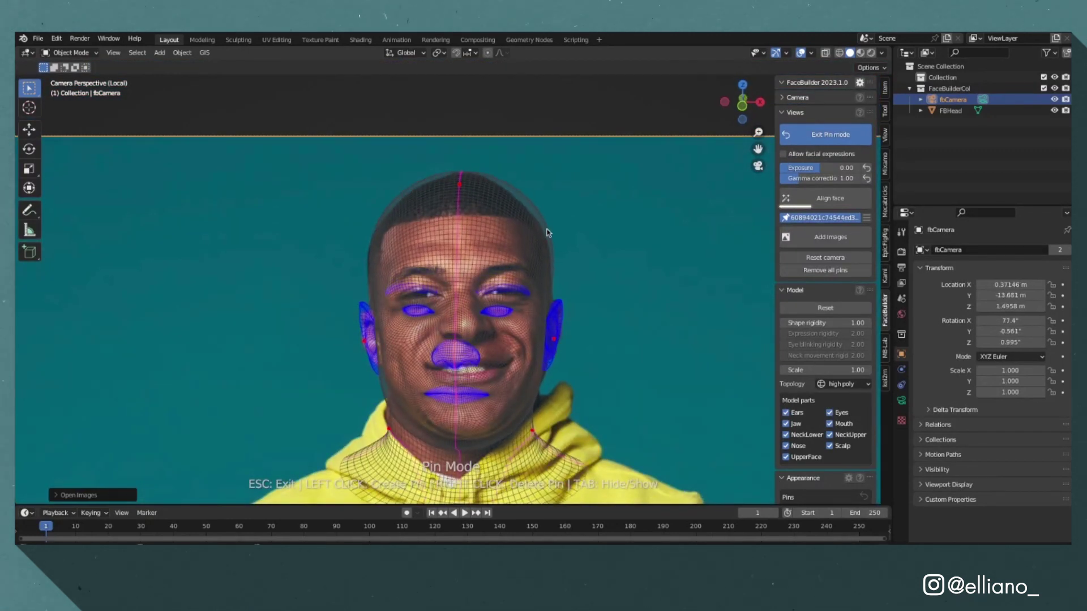
left_click(463, 332)
scroll(463, 332, "up", 2)
left_click(430, 371)
left_click(522, 373)
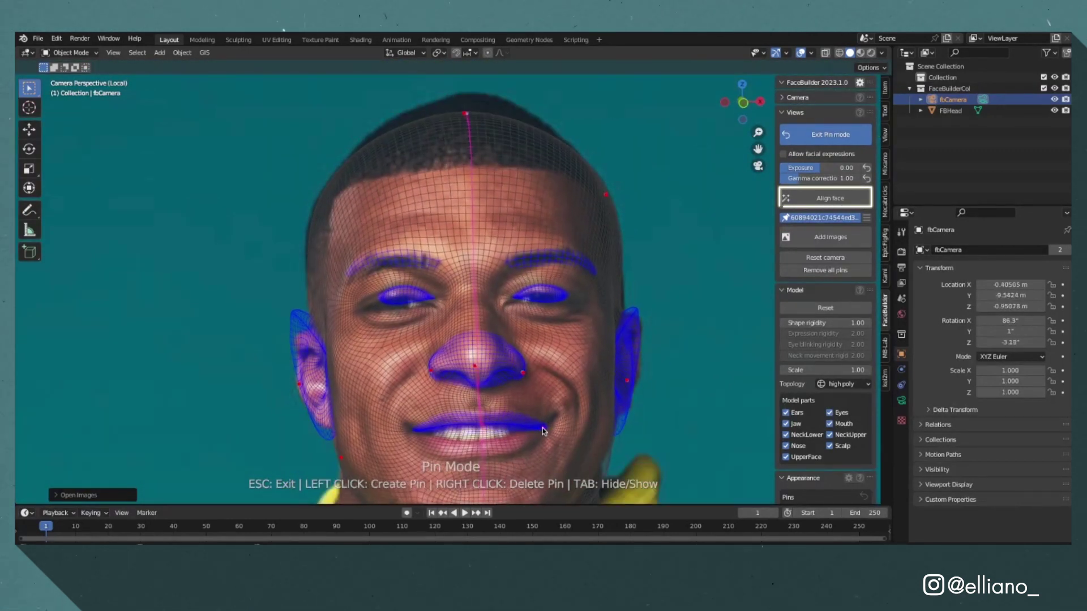
left_click(540, 426)
Step: Pin the ears, left eye, eyebrows, temples and brow end, refine the nostrils, then add another image
left_click(622, 406)
left_click(634, 315)
left_click(318, 423)
left_click(369, 308)
left_click(353, 279)
left_click(310, 219)
left_click(434, 267)
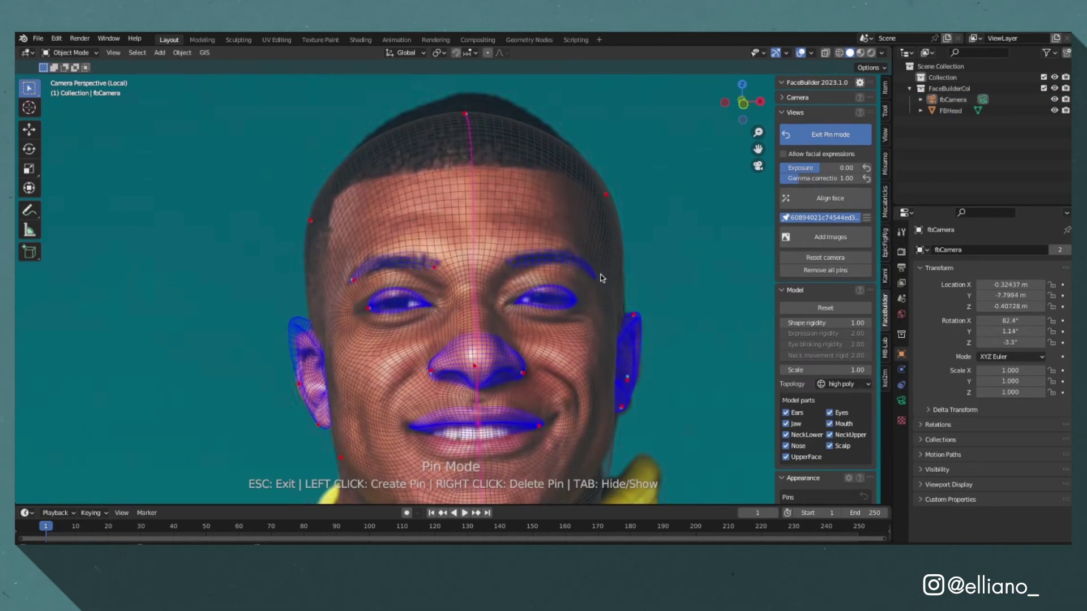
left_click(590, 272)
left_click(452, 376)
left_click(502, 378)
scroll(502, 379, "down", 3)
scroll(396, 339, "up", 3)
left_click(297, 329)
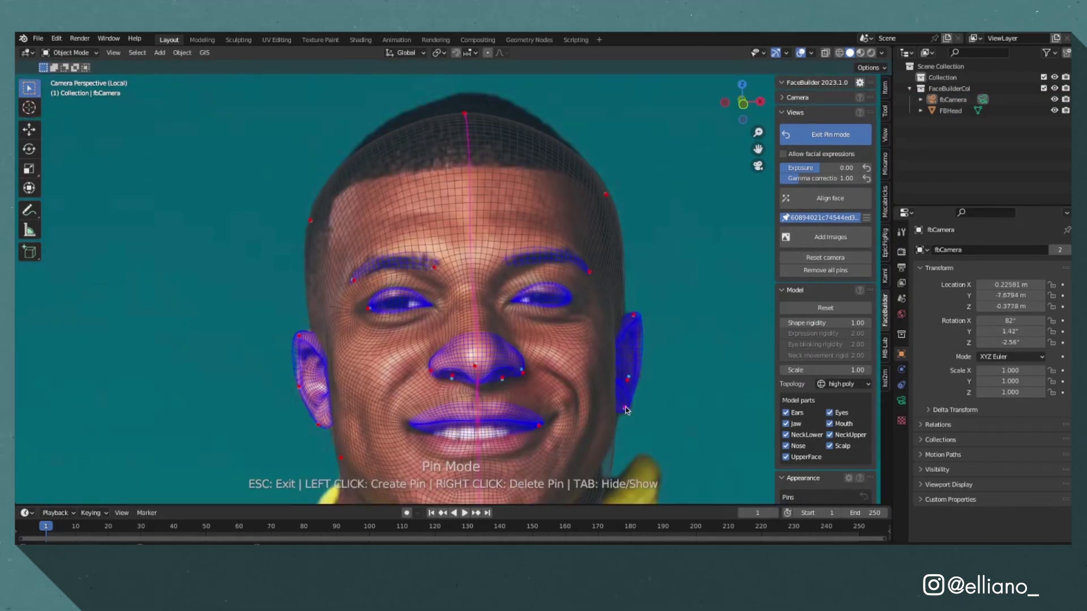
scroll(625, 410, "down", 3)
scroll(625, 409, "down", 2)
left_click(830, 237)
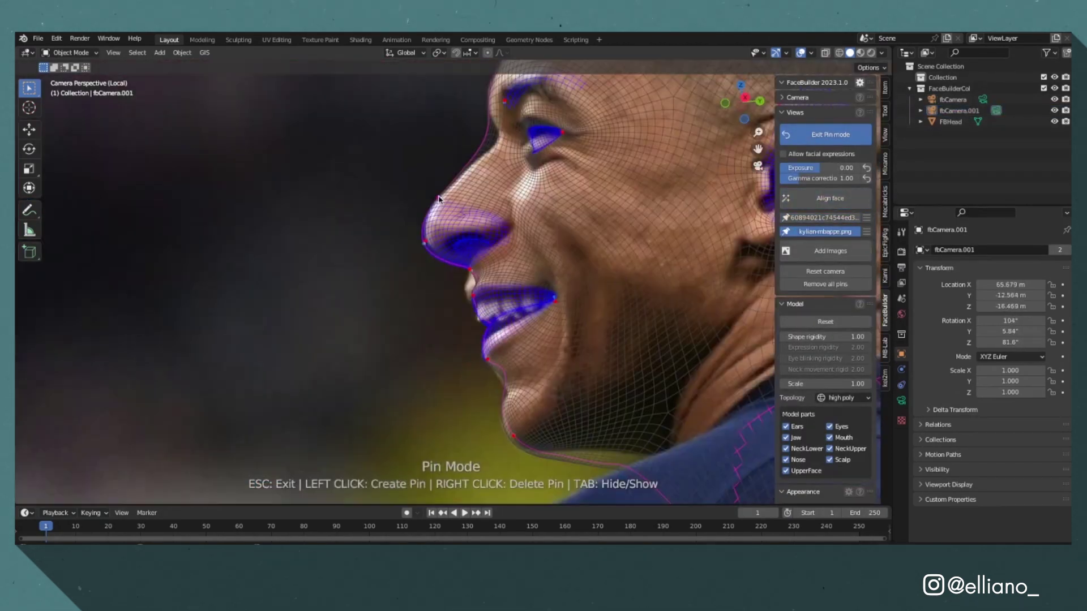
Step: Add the saluting photo of the footballer as a third FaceBuilder view
scroll(677, 343, "up", 4)
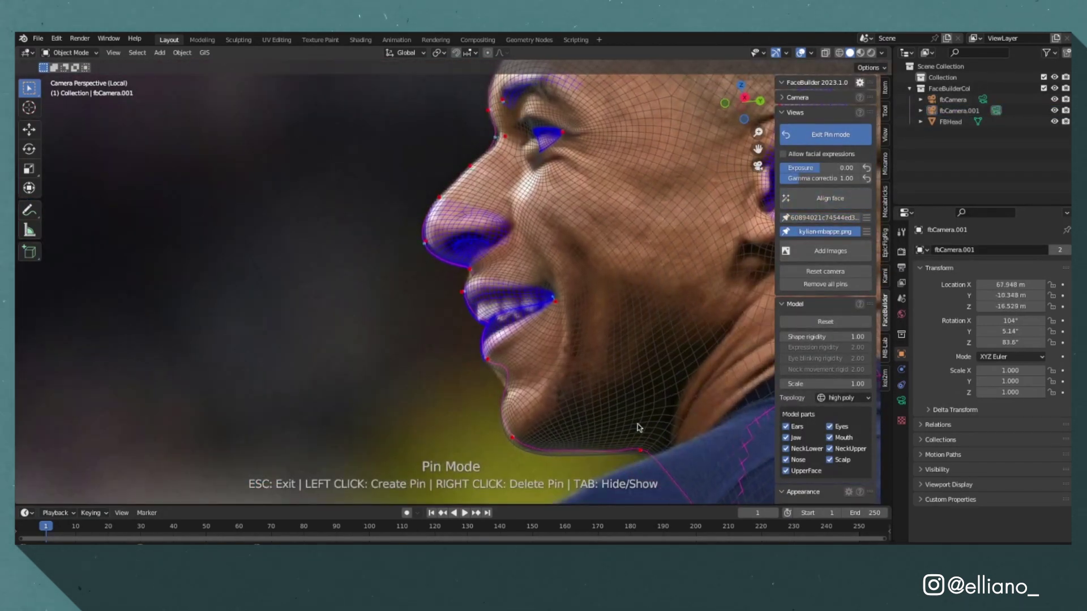
scroll(638, 389, "down", 1)
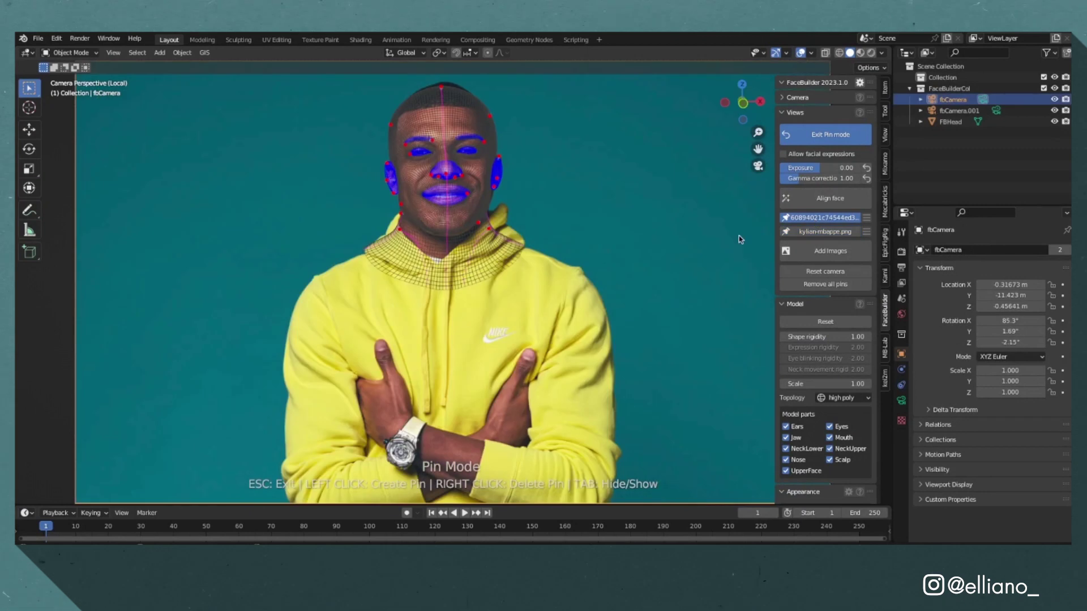
left_click(830, 251)
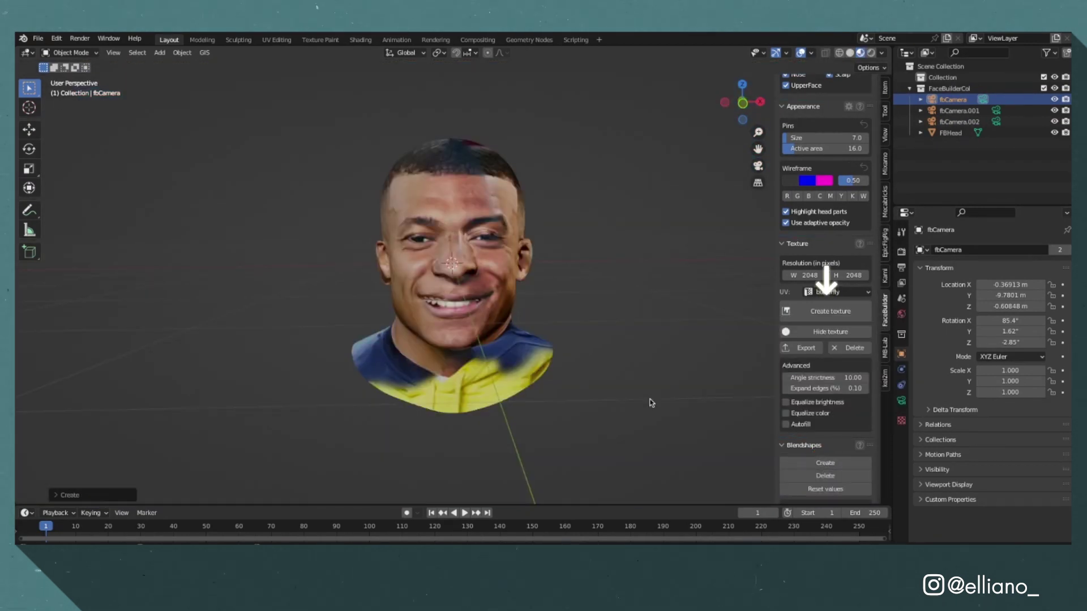
Step: Check the head fit from another angle, then leave Pin Mode for the free perspective view
middle_click_drag(650, 402, 1056, 121)
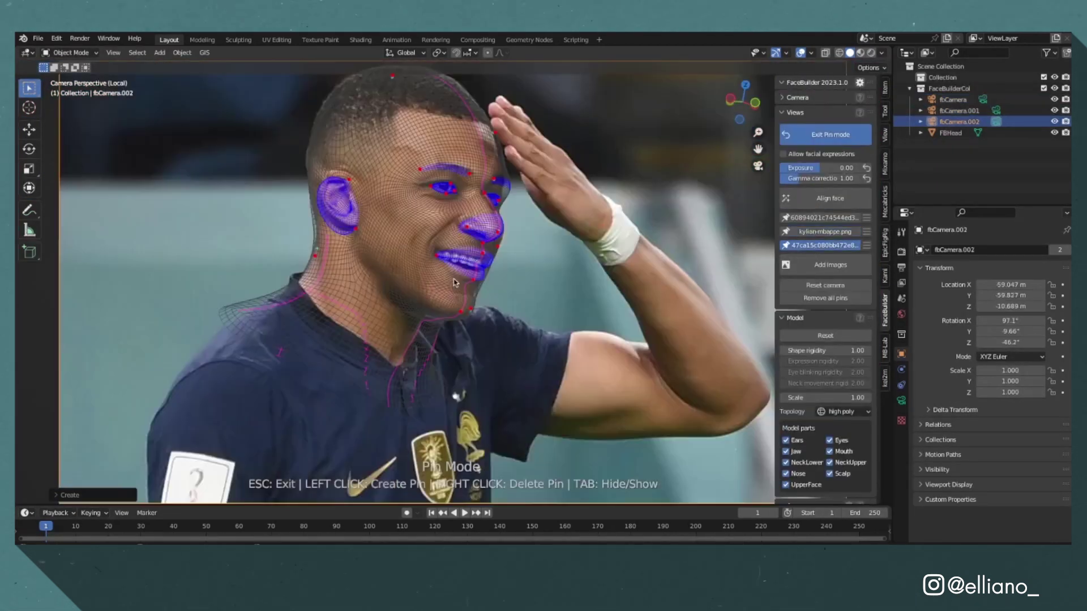
scroll(827, 340, "down", 15)
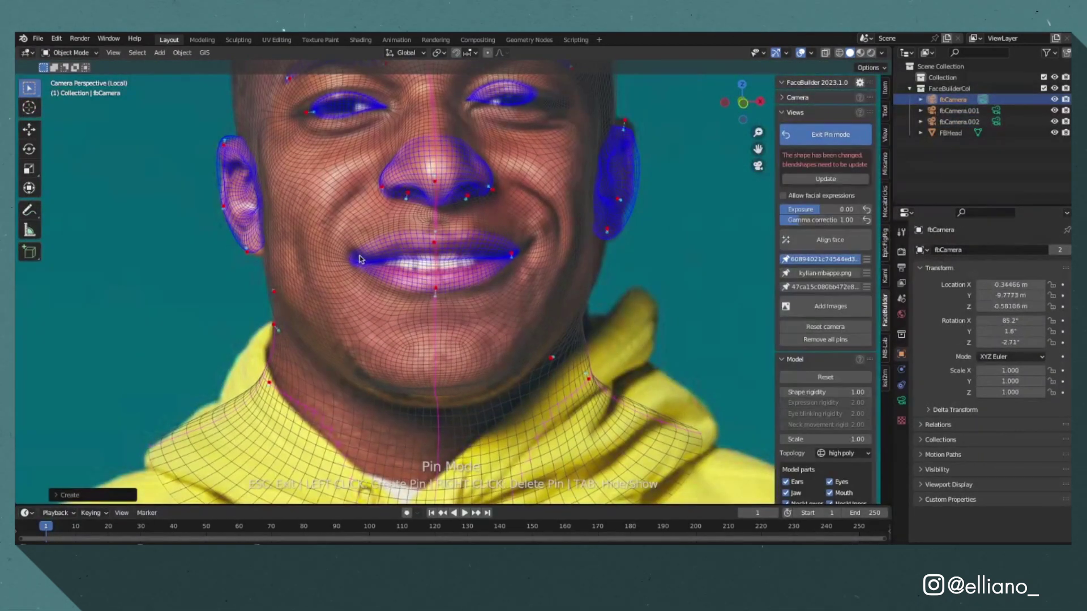
key("Home")
left_click(962, 121)
key("Escape")
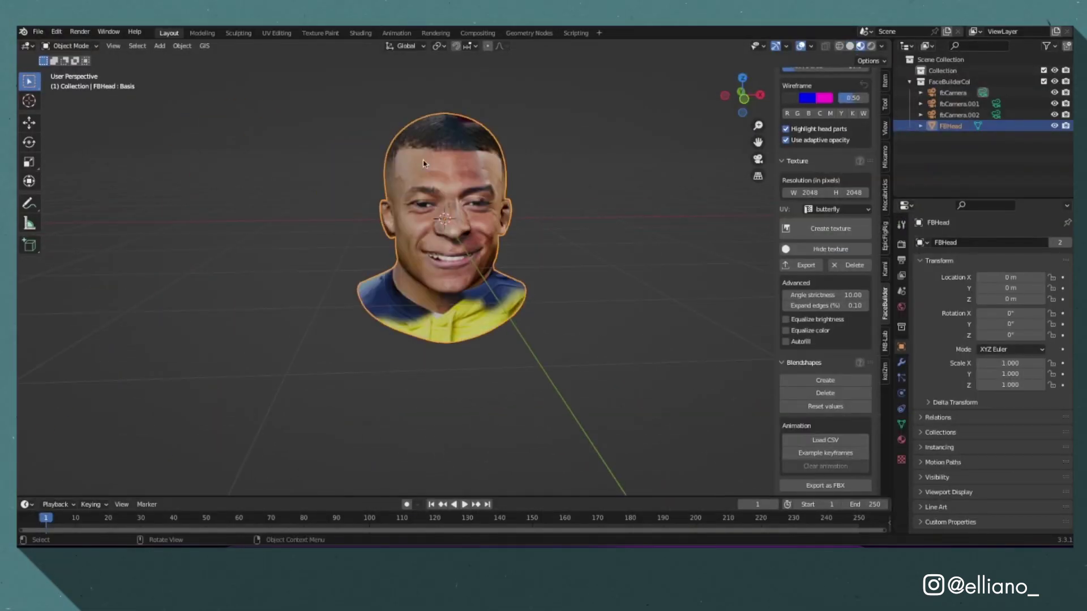
Step: In Edit Mode, circle-select the scalp area covering the top, sides and back of the head
key("Tab")
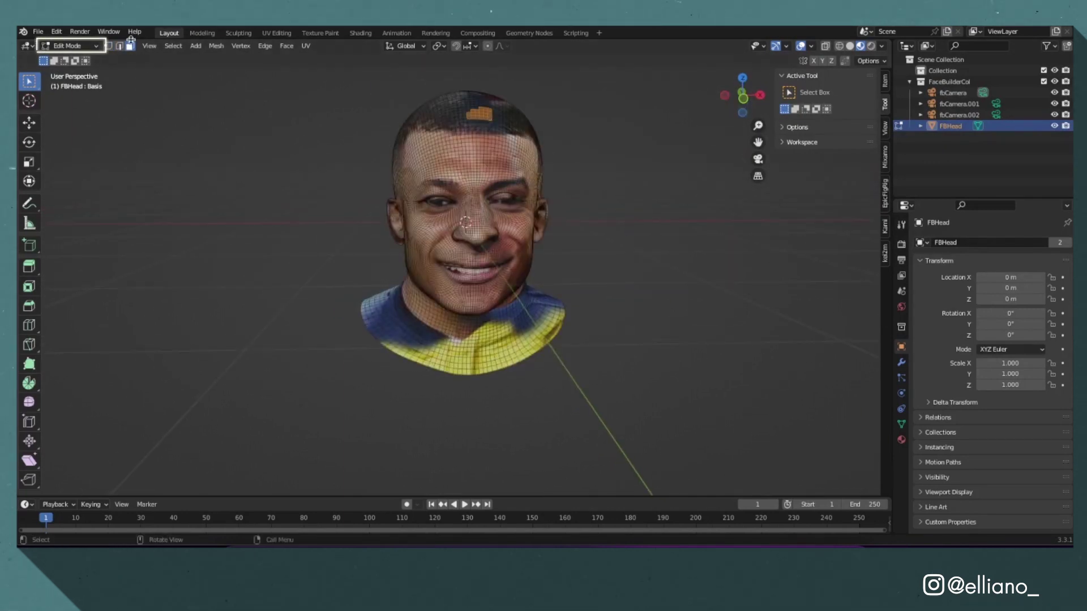
key("w")
left_click_drag(448, 110, 504, 113)
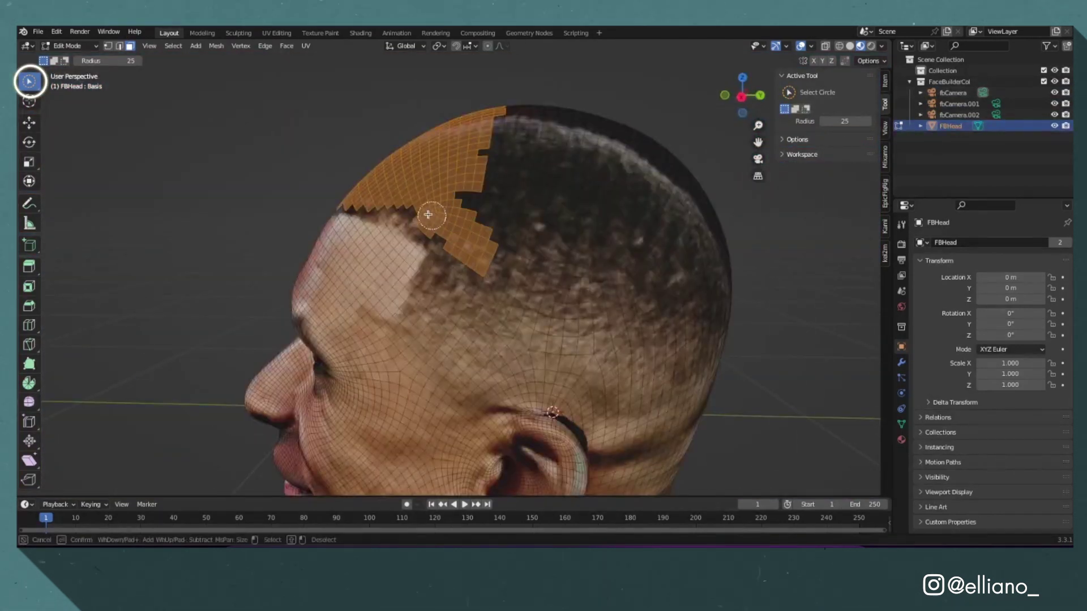
left_click_drag(432, 213, 437, 254)
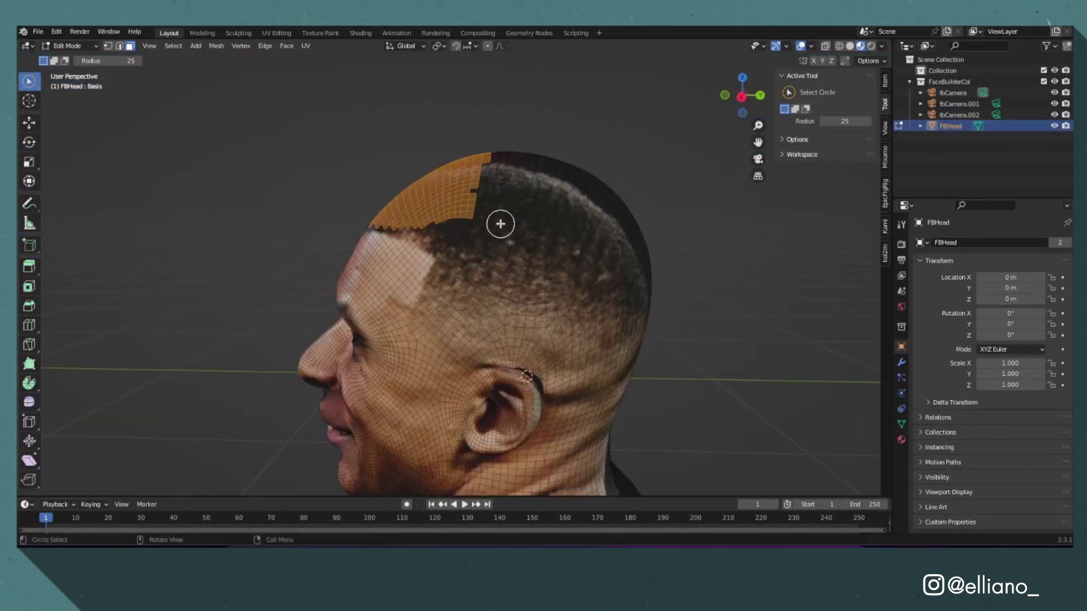
key("alt+a")
mouse_move(501, 224)
left_mouse_down()
mouse_move(468, 290)
mouse_move(510, 230)
left_mouse_up()
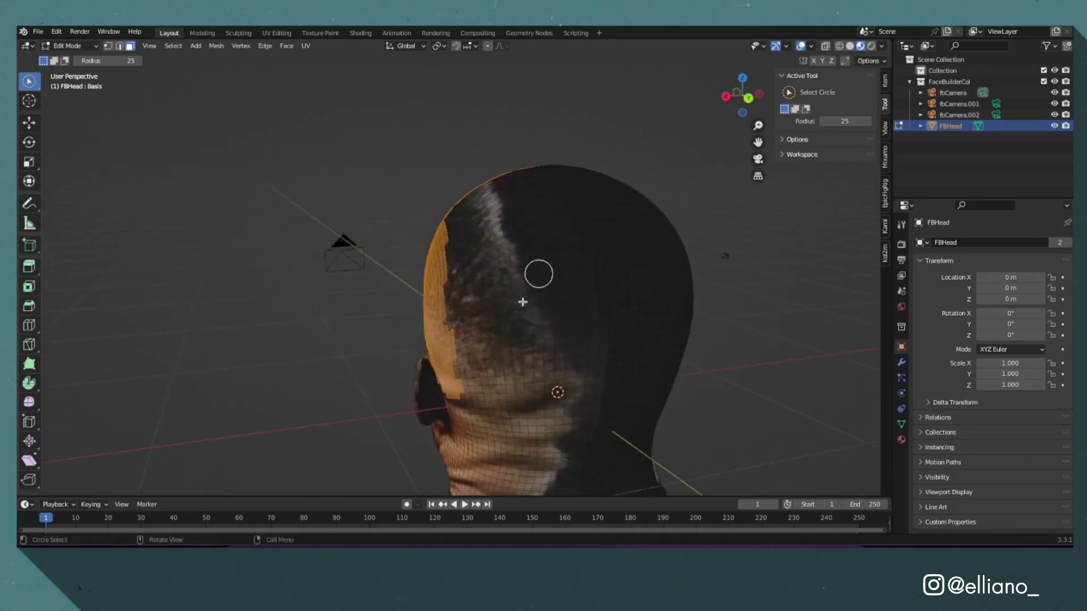
mouse_move(521, 300)
left_mouse_down()
mouse_move(507, 430)
mouse_move(466, 306)
left_mouse_up()
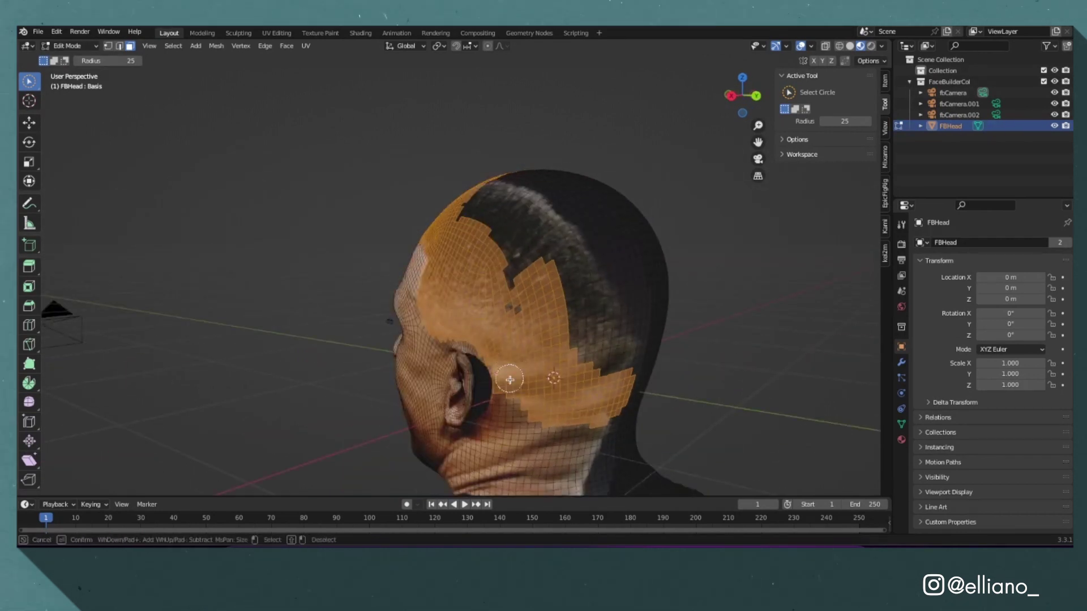
left_click_drag(509, 295, 531, 197)
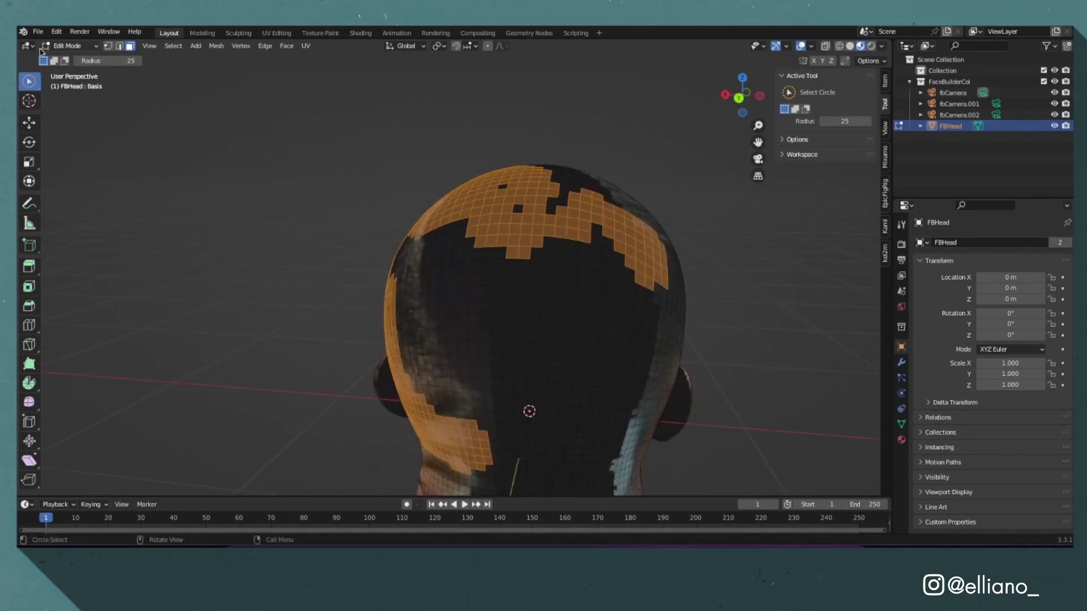
left_click_drag(498, 238, 461, 321)
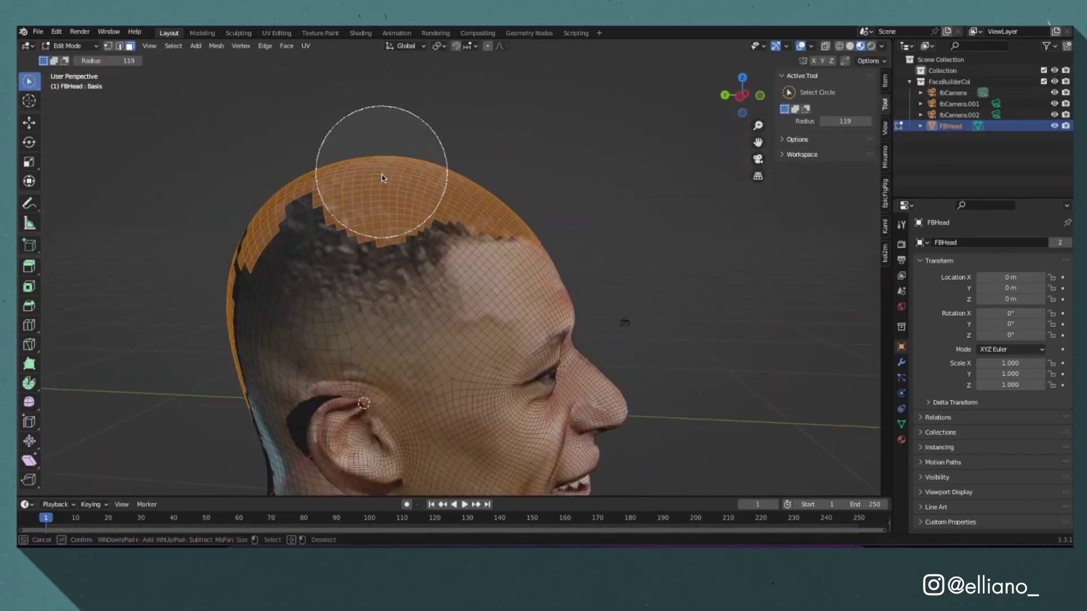
mouse_move(376, 161)
left_mouse_down()
mouse_move(447, 181)
mouse_move(364, 244)
left_mouse_up()
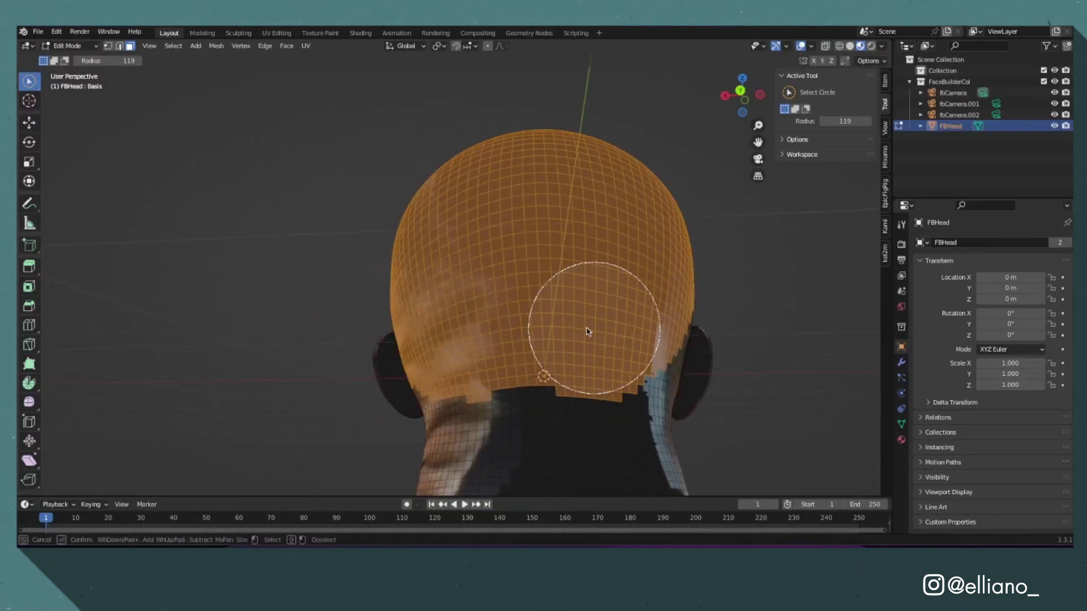
mouse_move(588, 317)
left_mouse_down()
mouse_move(522, 336)
mouse_move(531, 359)
left_mouse_up()
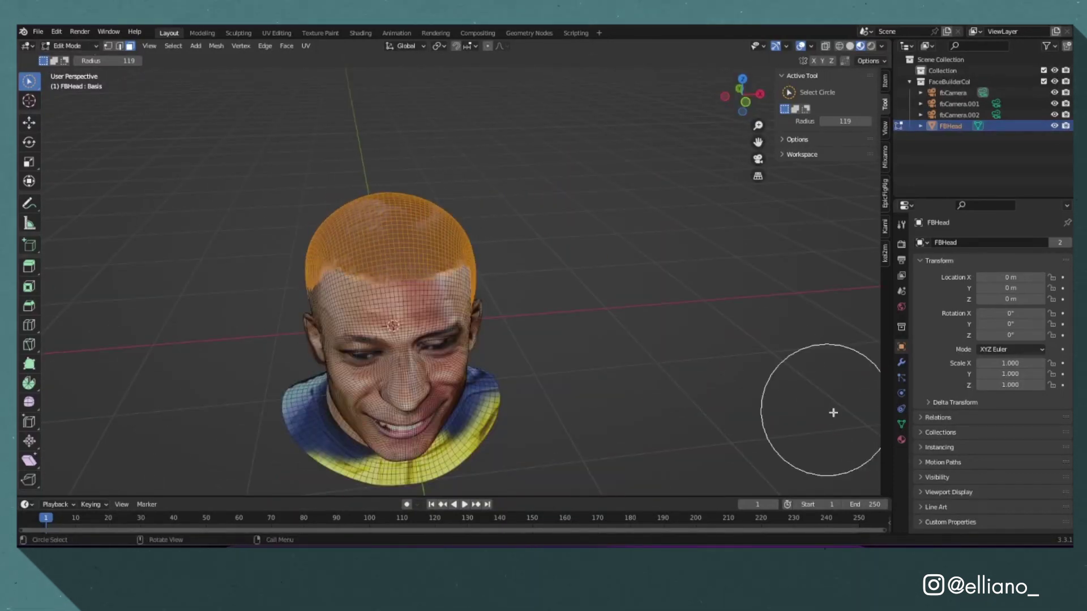
key("Escape")
Step: Assign the selection to a new vertex group named HAIR and switch to Weight Paint mode
left_click(902, 424)
left_click(1063, 277)
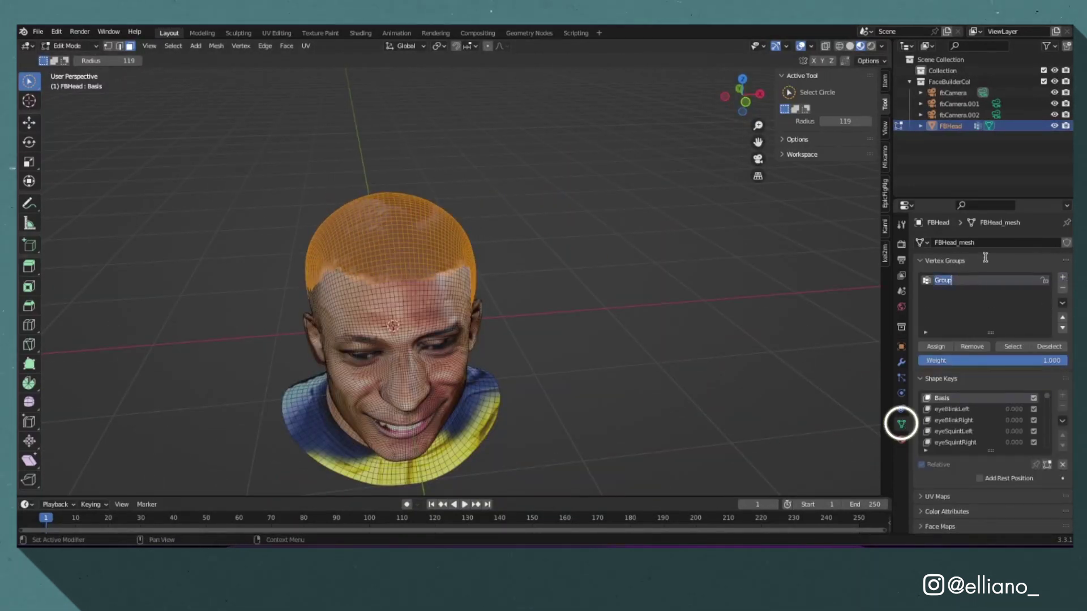
left_click(985, 287)
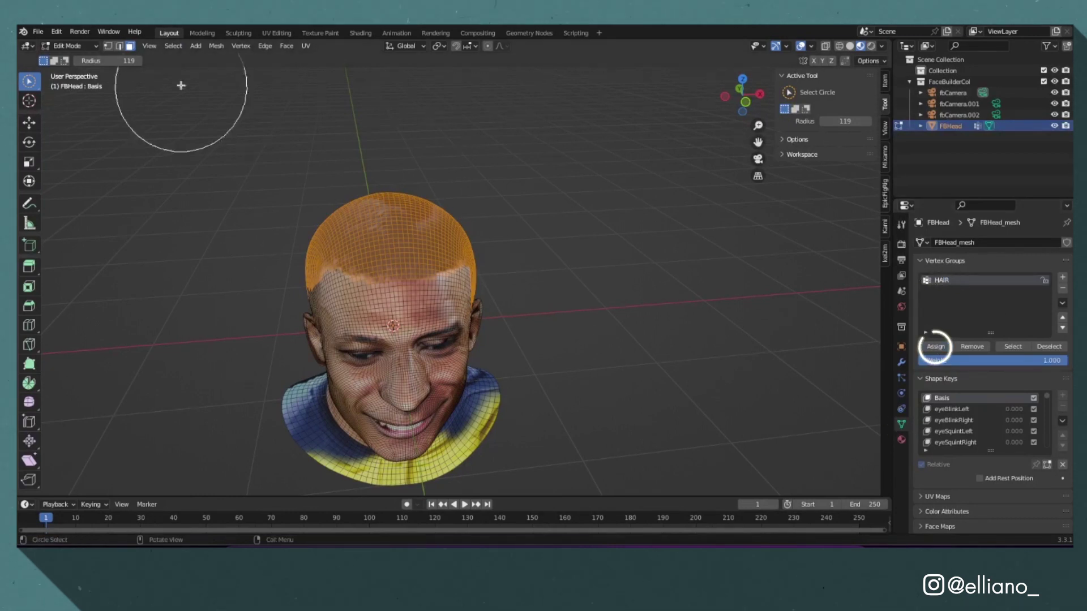
left_click(66, 46)
left_click(71, 106)
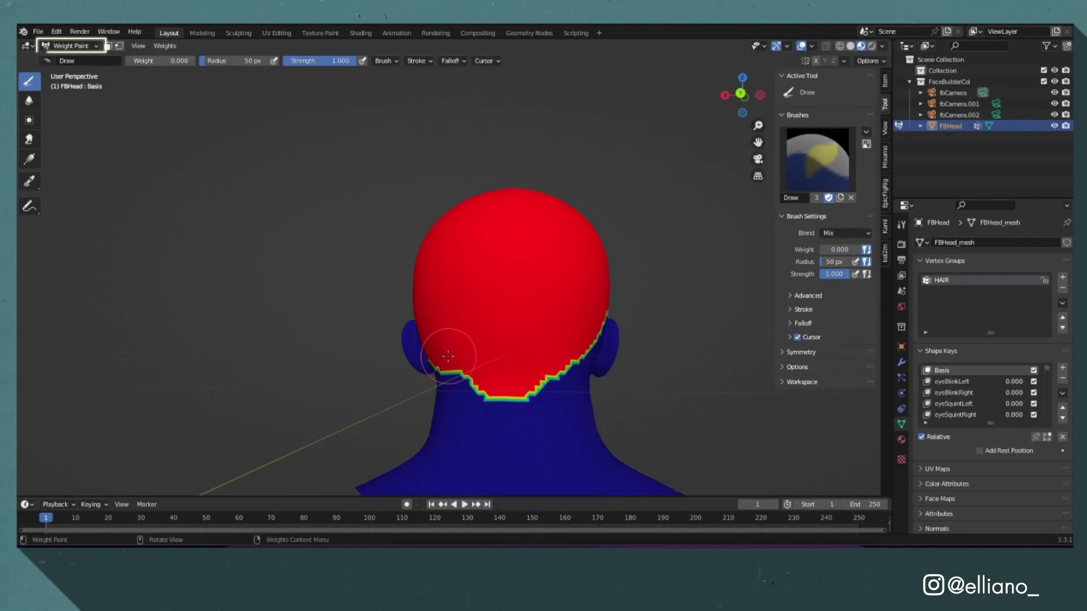
Step: Paint HAIR weights along the back of the neck with a reduced brush size
key("f")
mouse_move(481, 362)
left_mouse_down()
mouse_move(521, 400)
mouse_move(510, 431)
left_mouse_up()
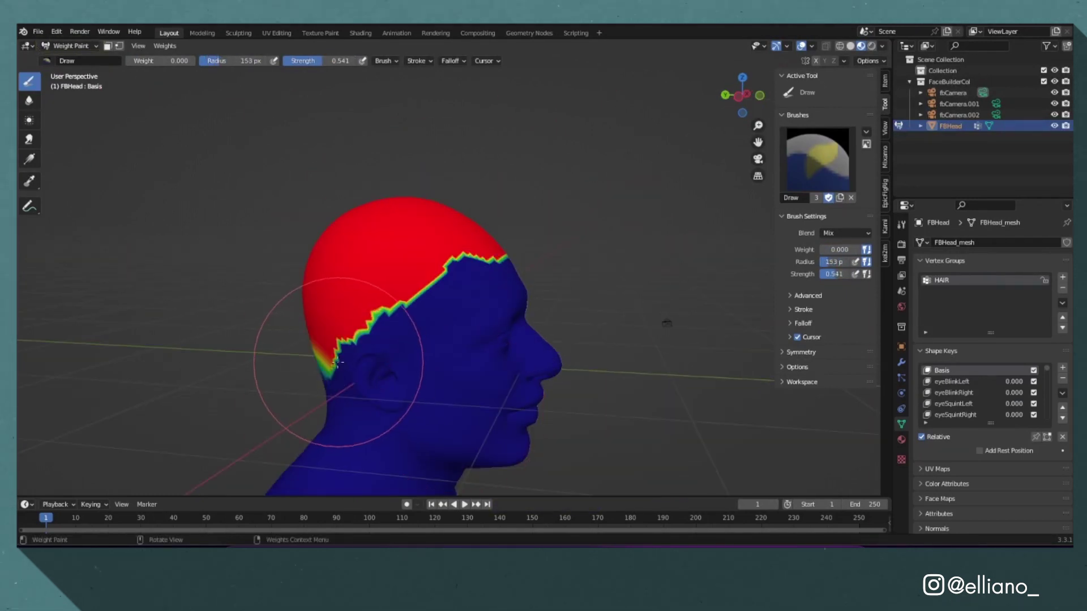
mouse_move(396, 364)
middle_mouse_down()
mouse_move(368, 396)
mouse_move(396, 431)
middle_mouse_up()
key("f")
middle_click_drag(412, 296, 452, 378)
Step: Soften the hairline weights with the Blur brush and snap to front orthographic view
left_click(28, 101)
middle_click_drag(538, 333, 740, 97)
left_click(740, 97)
left_click(901, 378)
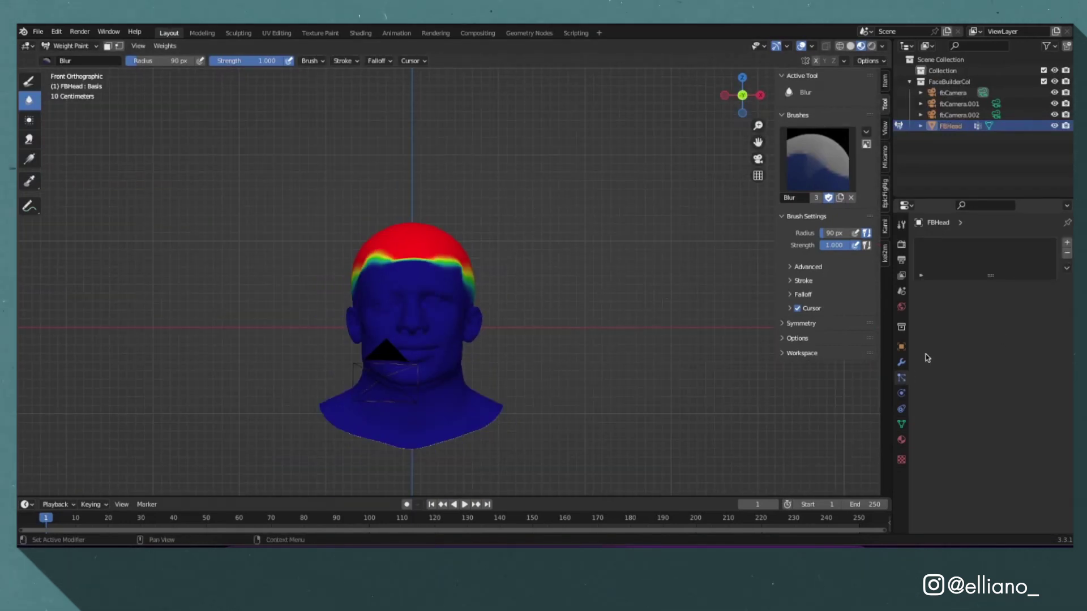
Step: Add a Hair particle system with 0.02 m hair length and Interpolated children
left_click(1068, 244)
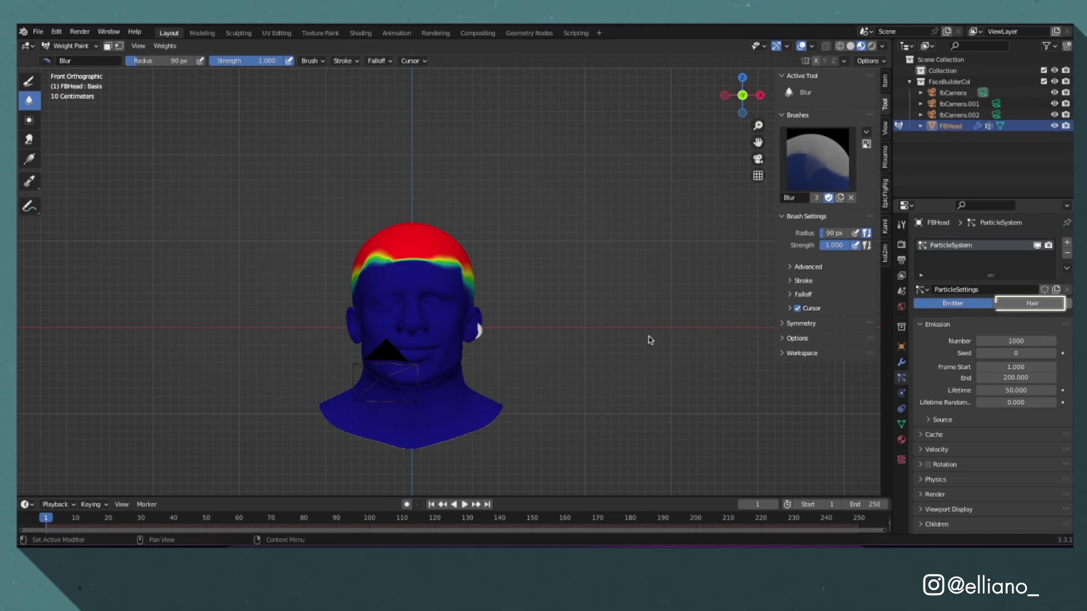
left_click(1032, 304)
double_click(985, 376)
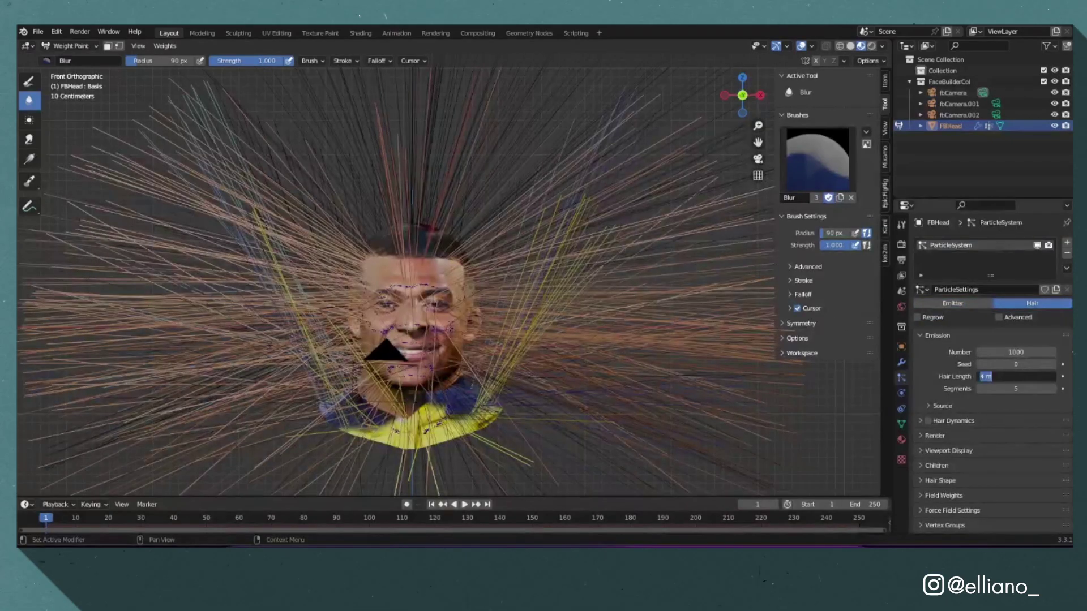
type("0.02")
key("Return")
scroll(991, 397, "down", 2)
left_click(937, 436)
left_click(1042, 453)
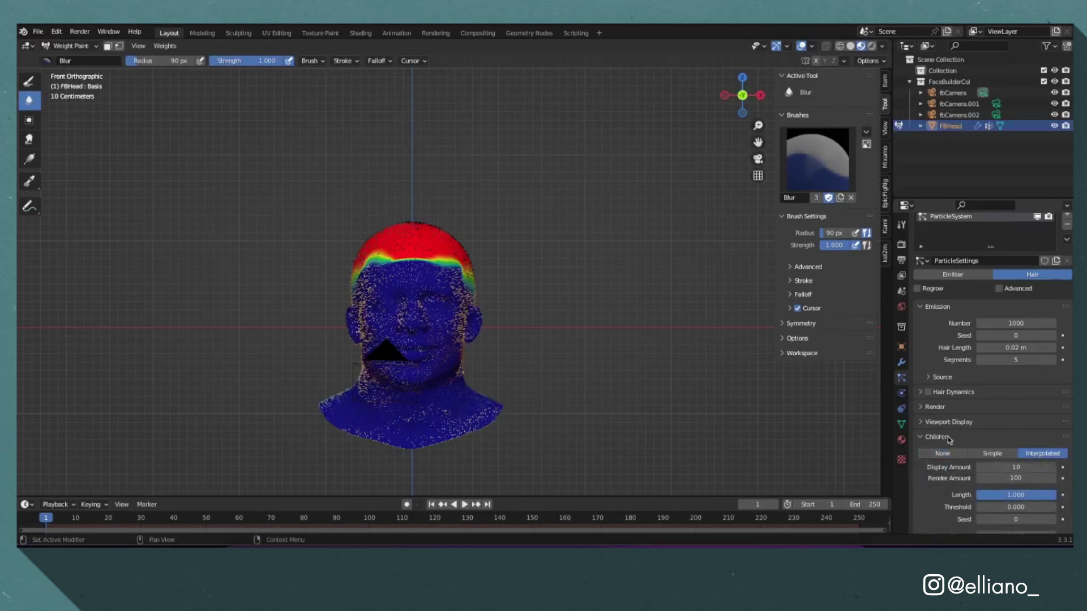
Step: Limit the hair Density and Length vertex groups to HAIR
scroll(949, 441, "down", 5)
left_click(934, 452)
left_click(977, 469)
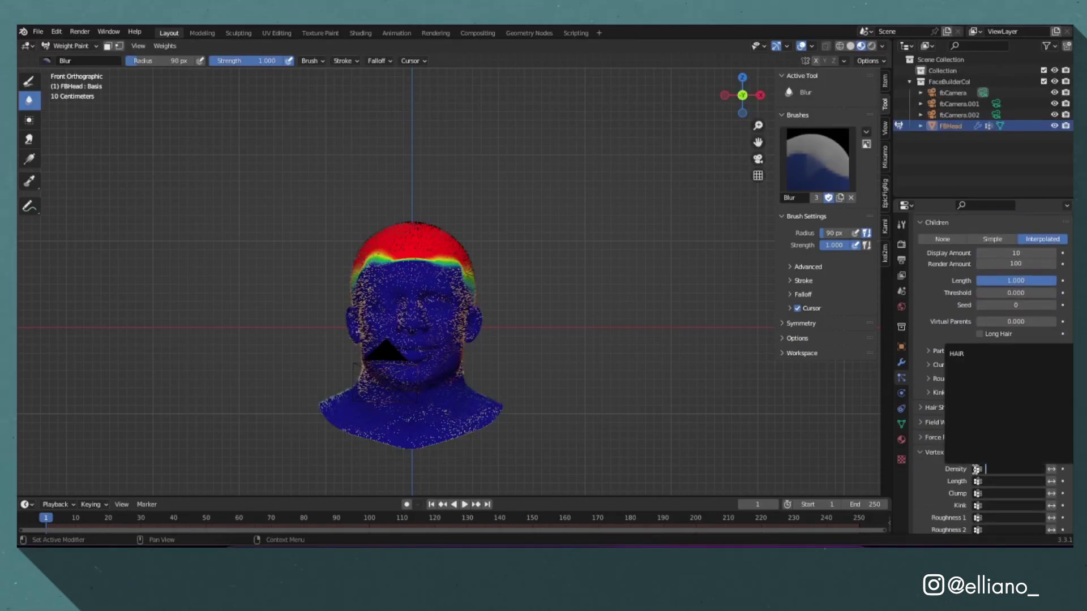
left_click(971, 354)
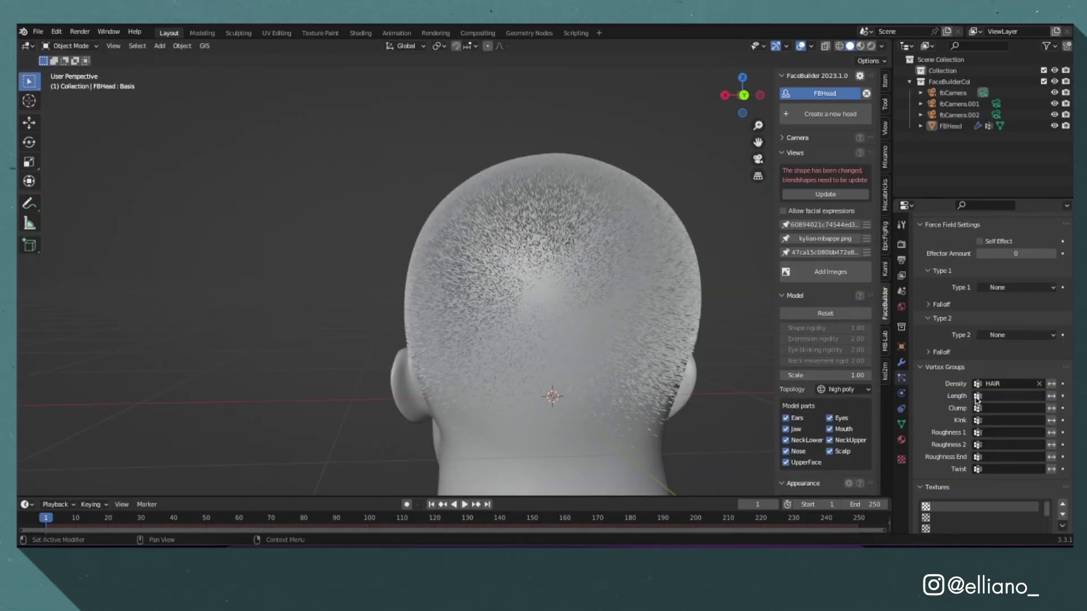
left_click(976, 397)
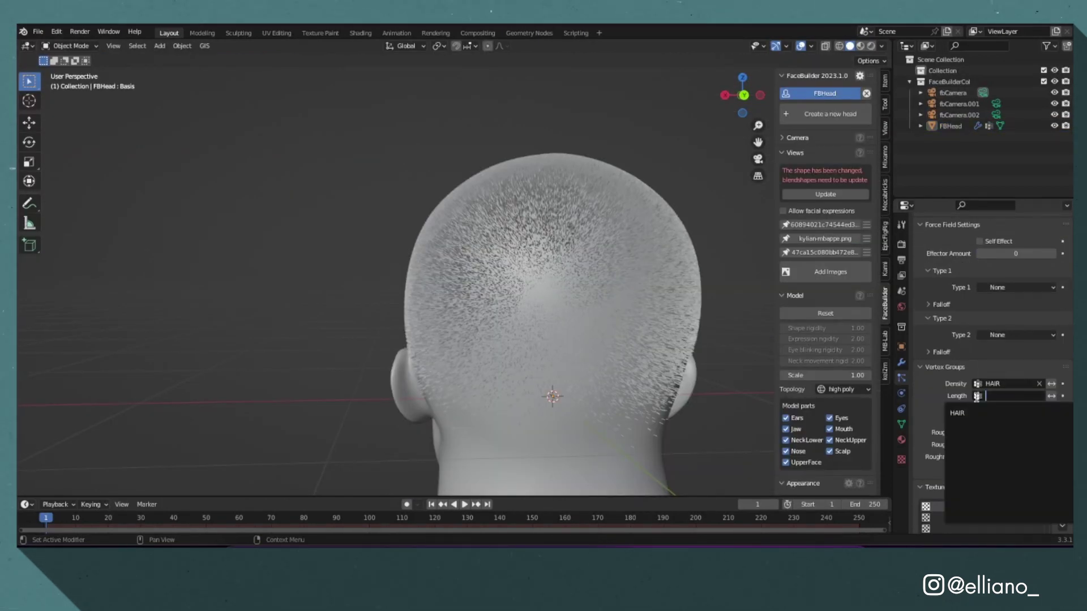
left_click(972, 413)
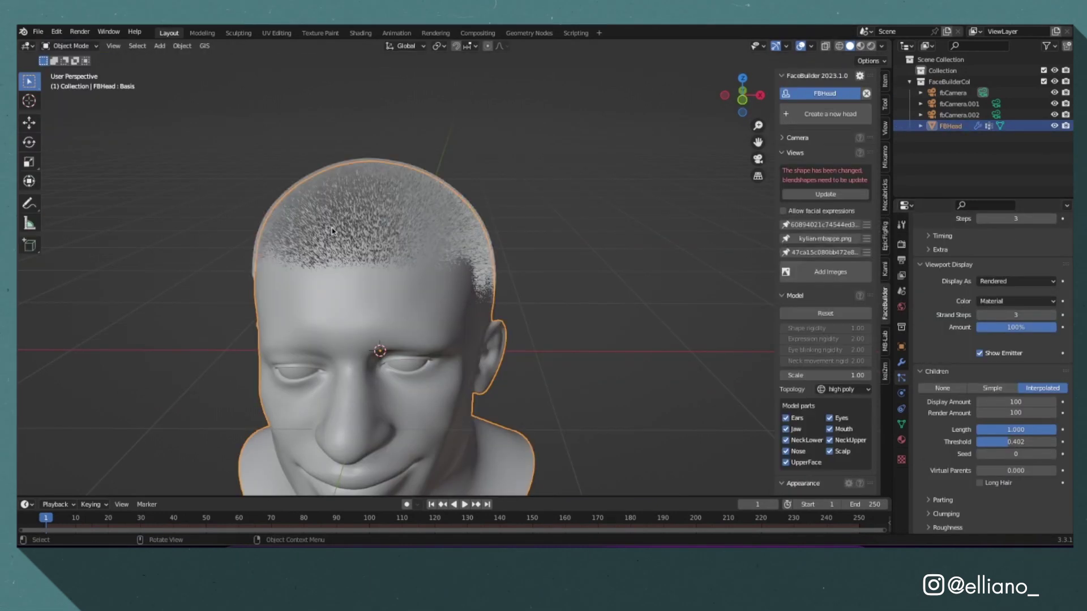
Step: Save as Mbappe head and hair.blend, then comb the hair and return to Object Mode
key("ctrl+KP_1")
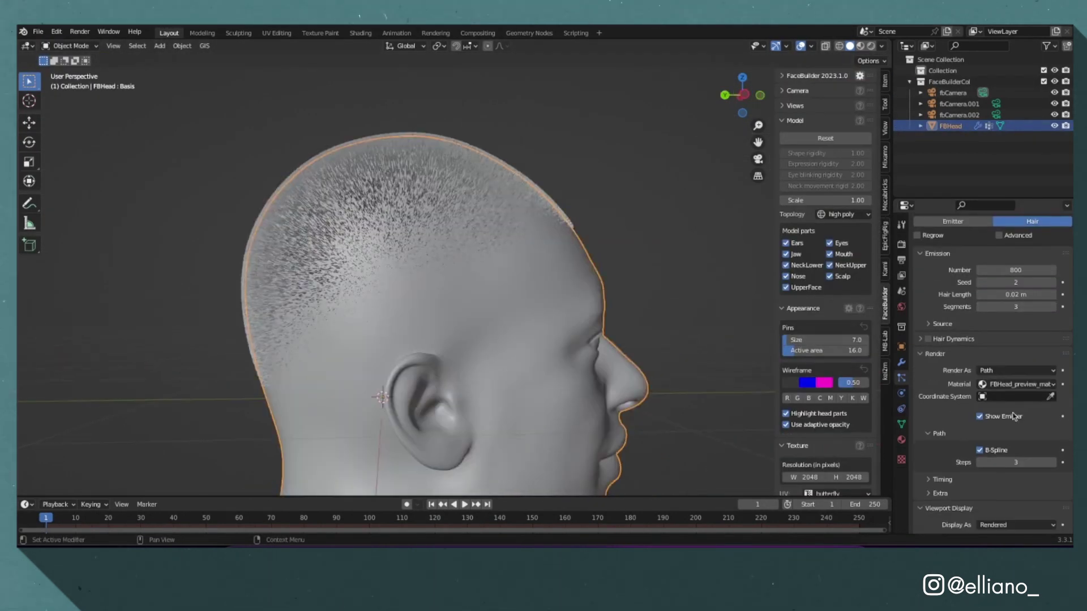
scroll(990, 368, "down", 8)
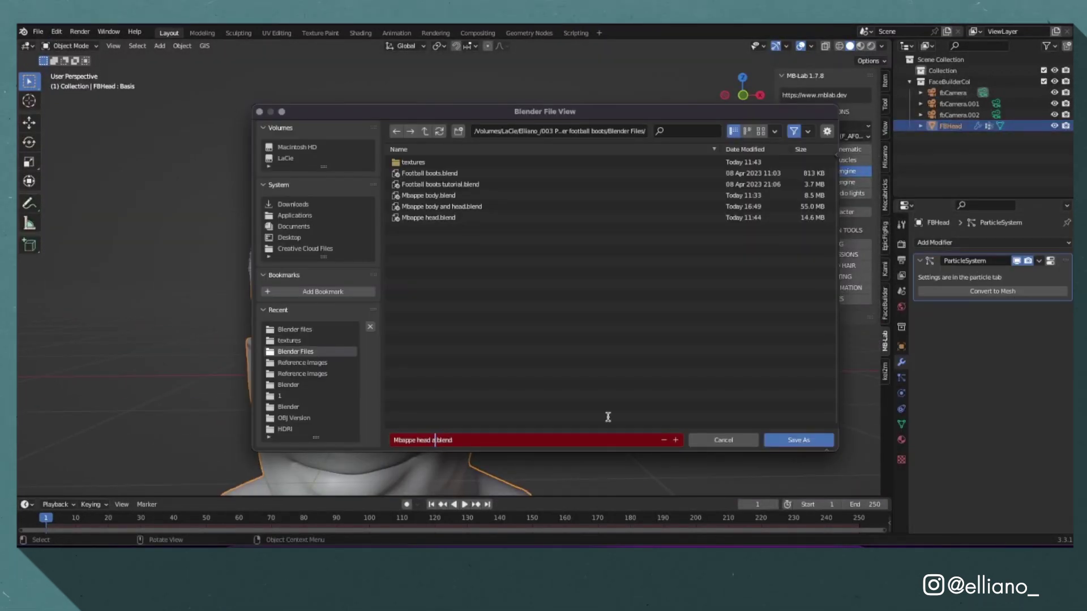
key("Return")
left_click(70, 46)
left_click(68, 132)
left_click(71, 45)
left_click(68, 57)
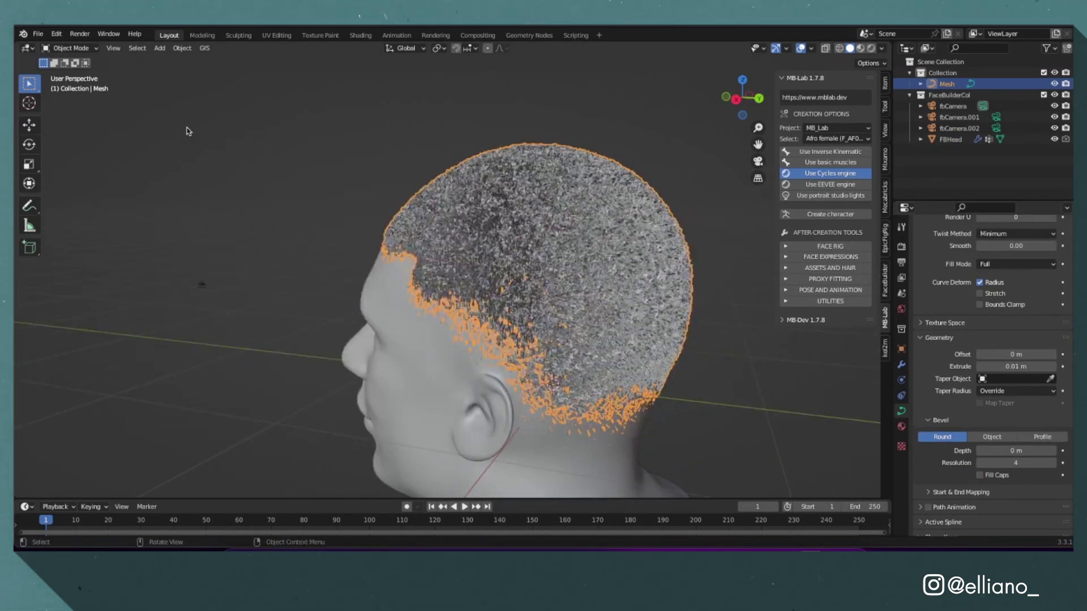
Step: Convert the hair curve object into a mesh via the Convert To menu
right_click(464, 207)
mouse_move(496, 271)
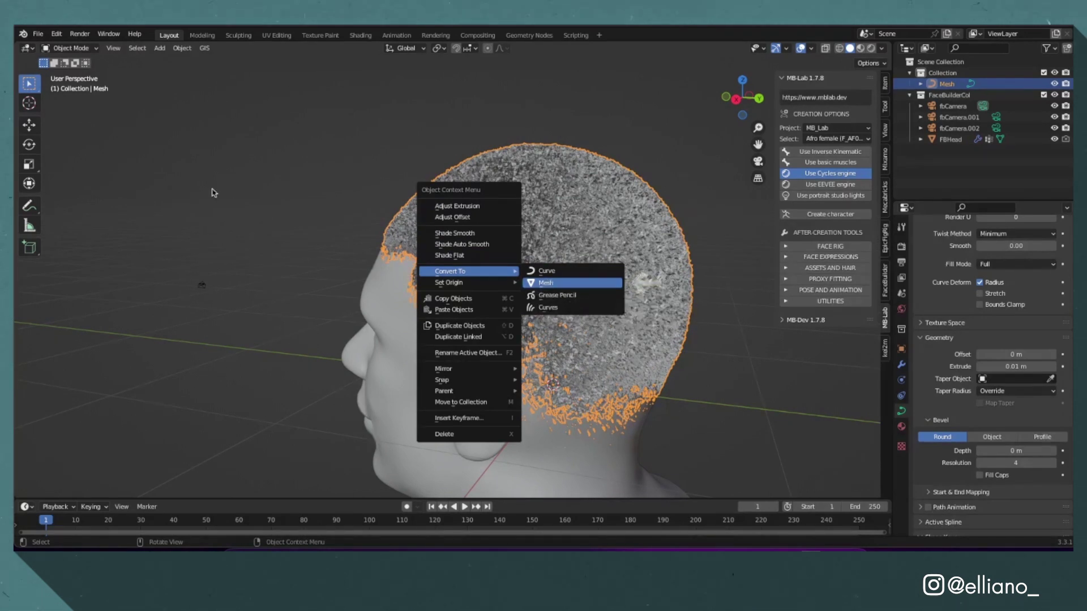
key("Return")
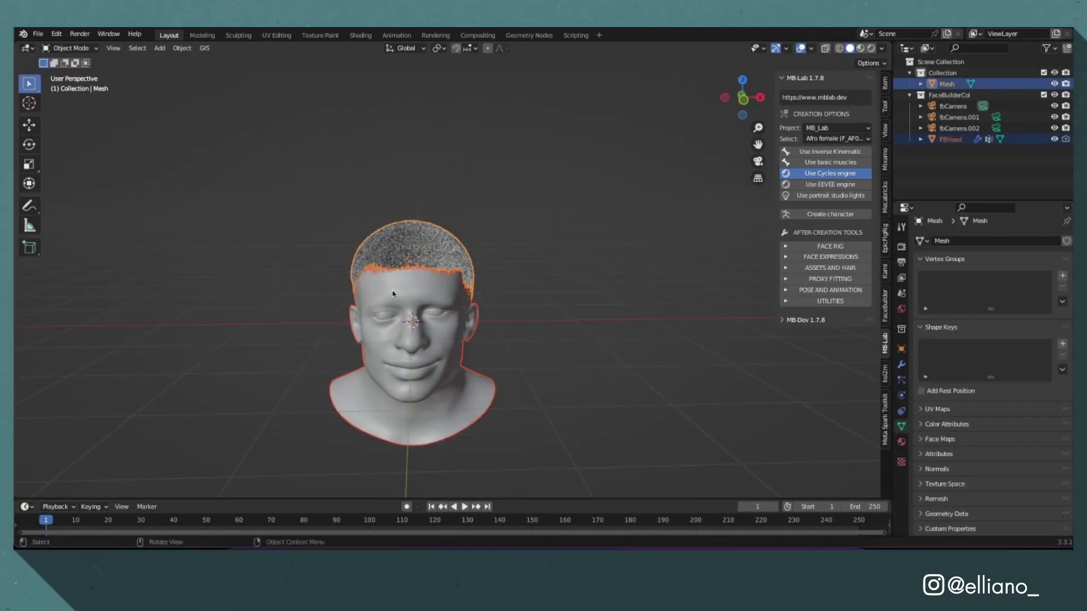
Step: Export the head model as an FBX file from File > Export
left_click(38, 33)
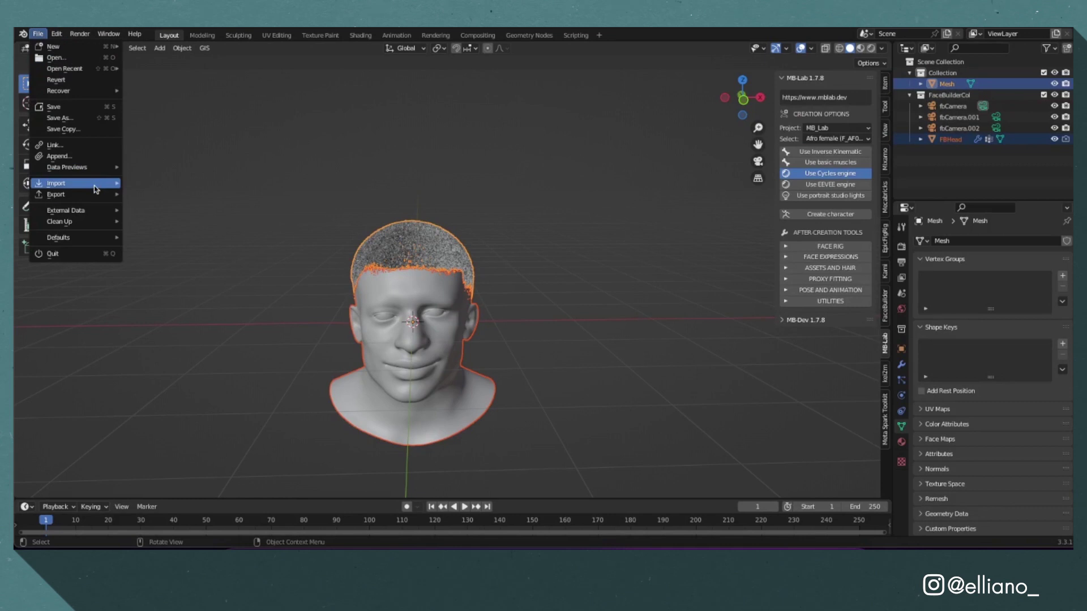
mouse_move(99, 194)
left_click(170, 304)
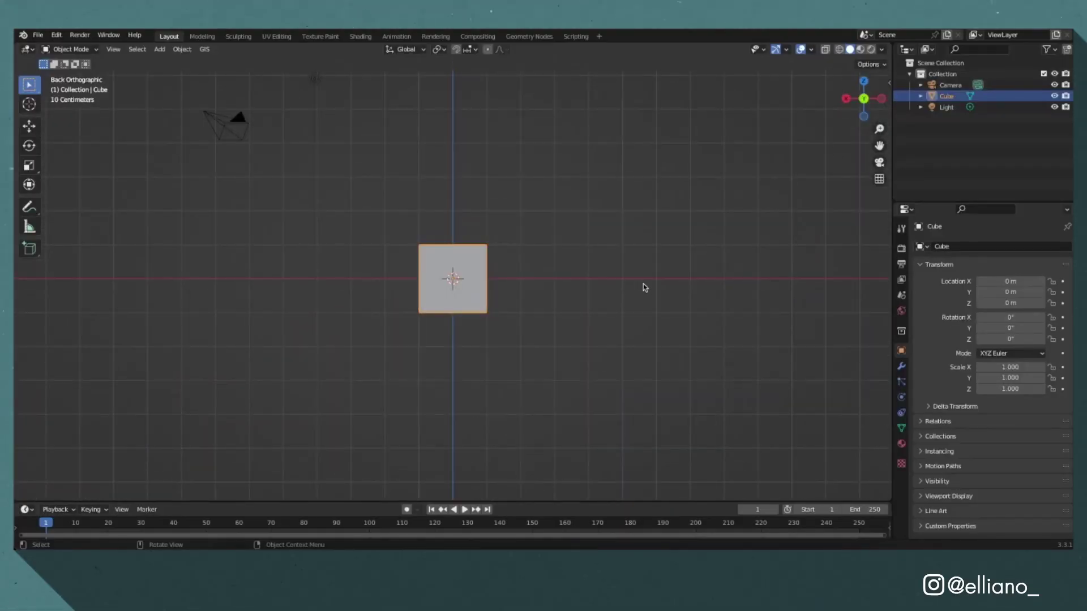
left_click(863, 99)
Step: Delete the default camera, cube and light from the new scene
key("a")
key("x")
left_click(618, 357)
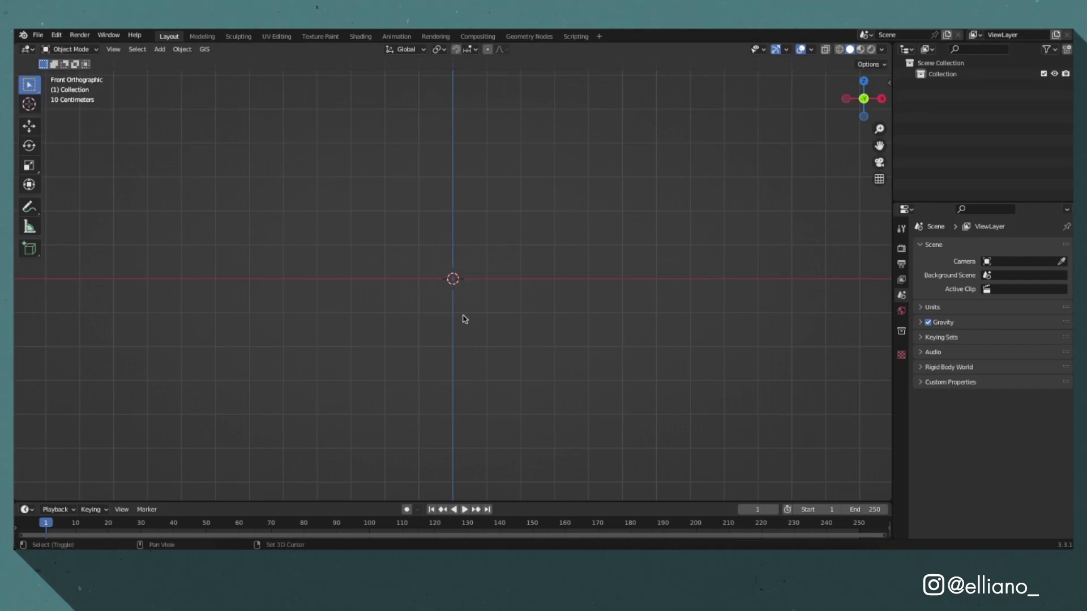
Step: Add standing pose.png as a reference image in the empty scene
key("shift+a")
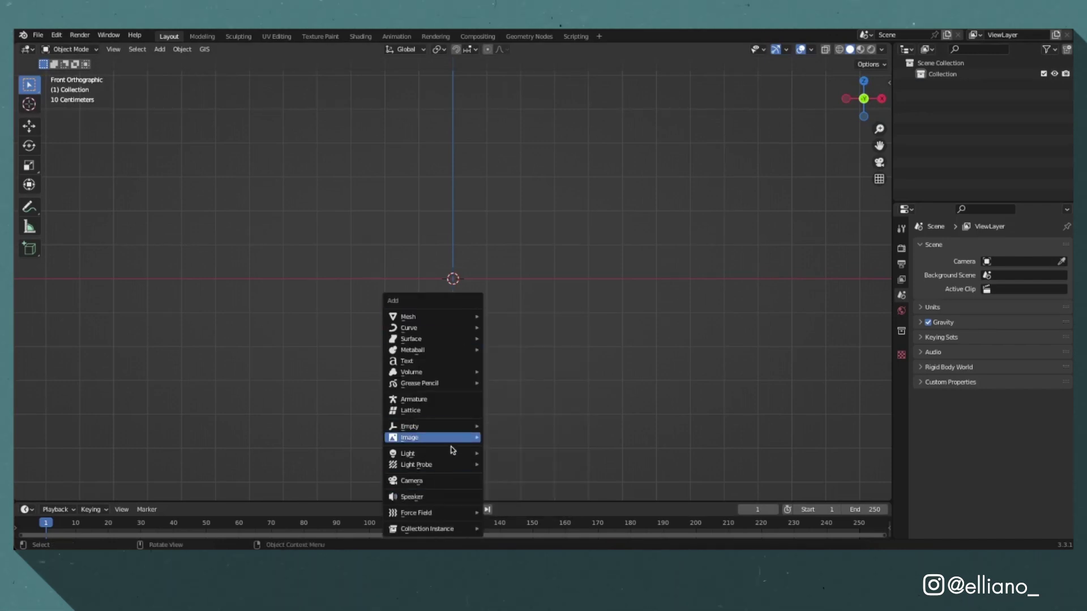
mouse_move(464, 437)
left_click(532, 437)
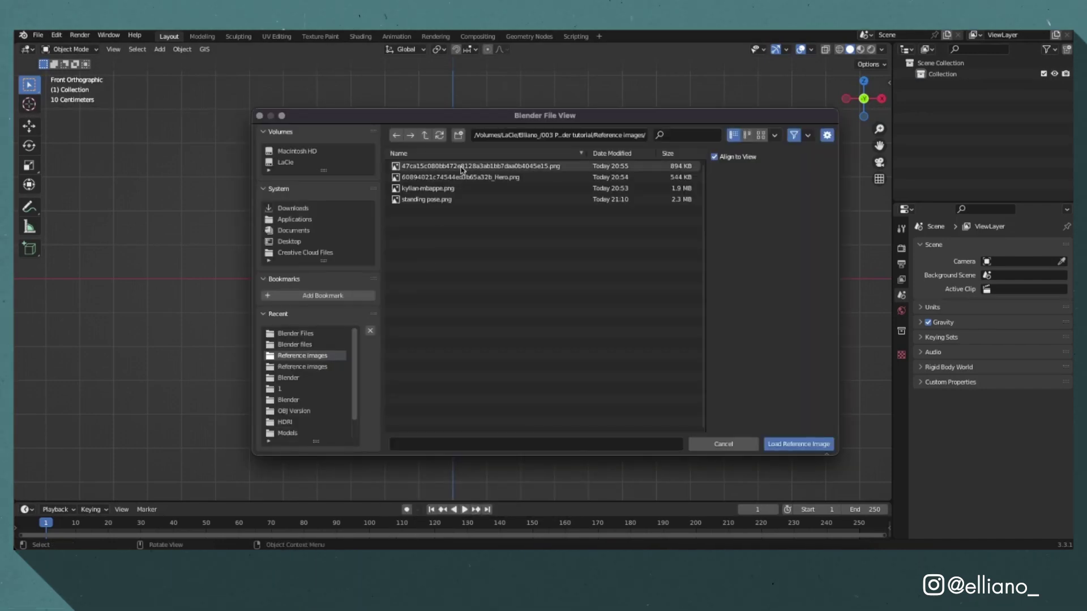
left_click(464, 199)
left_click(818, 442)
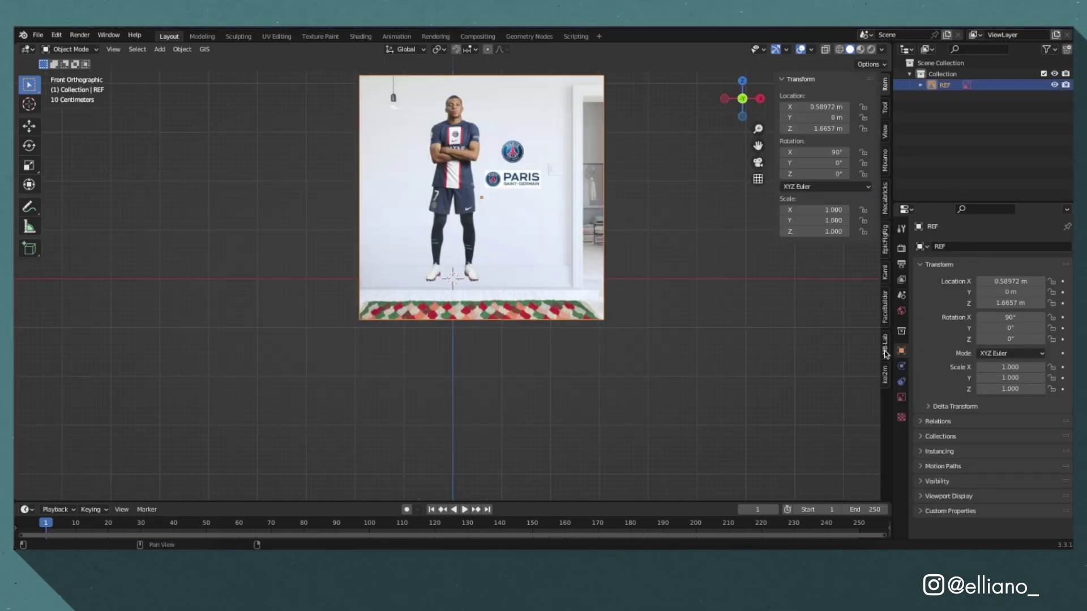
left_click(836, 140)
Step: Create a Latino male MB-Lab character, then scale it to 2.051 and slide it onto the reference photo
left_click(792, 249)
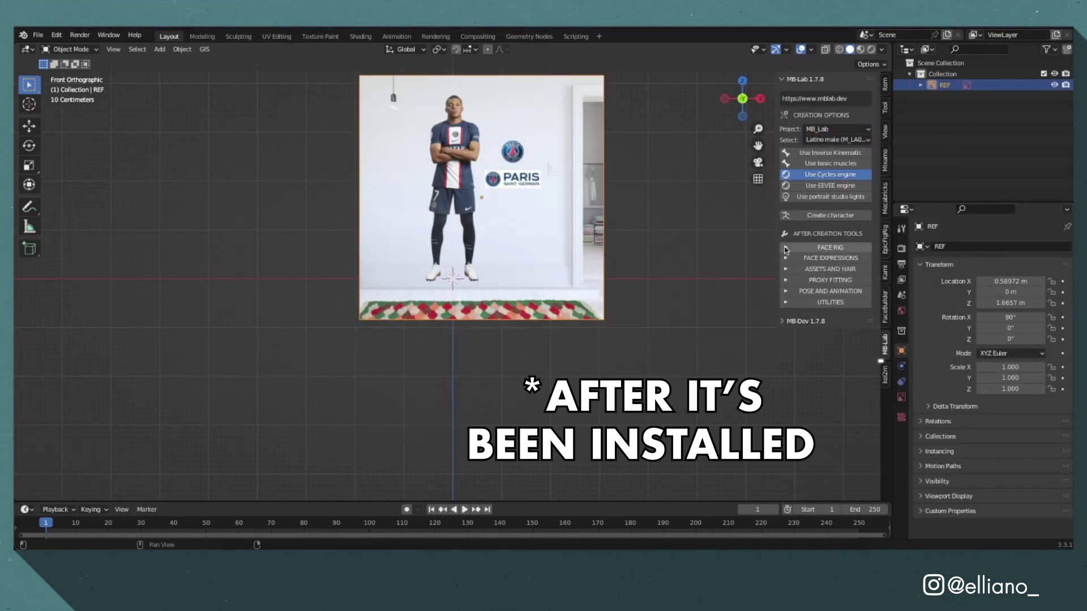
left_click(786, 250)
left_click(815, 219)
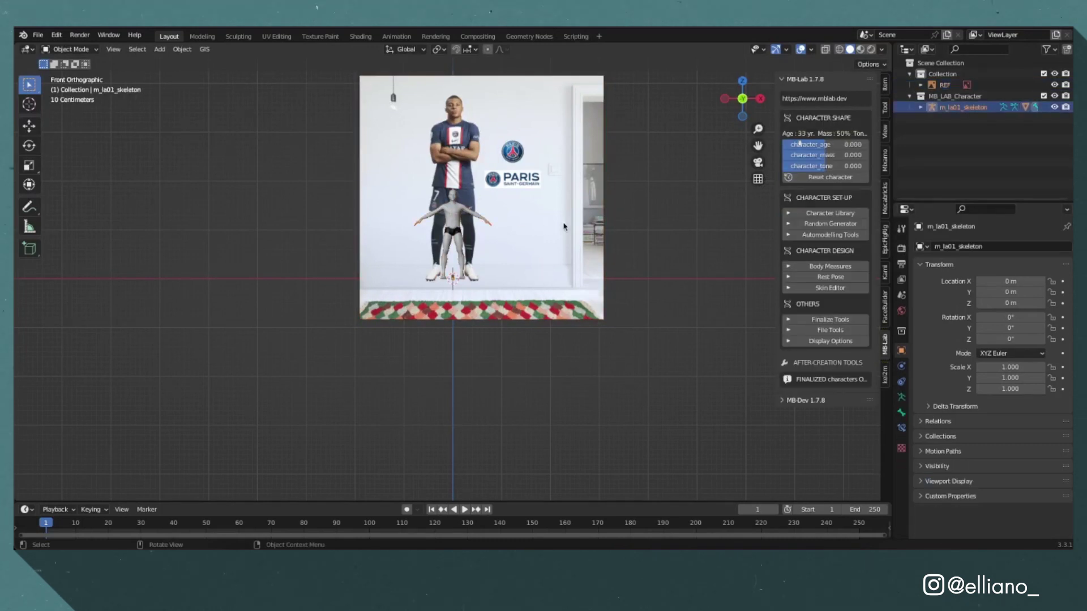
key("s")
key("Return")
scroll(648, 176, "up", 3)
key("g")
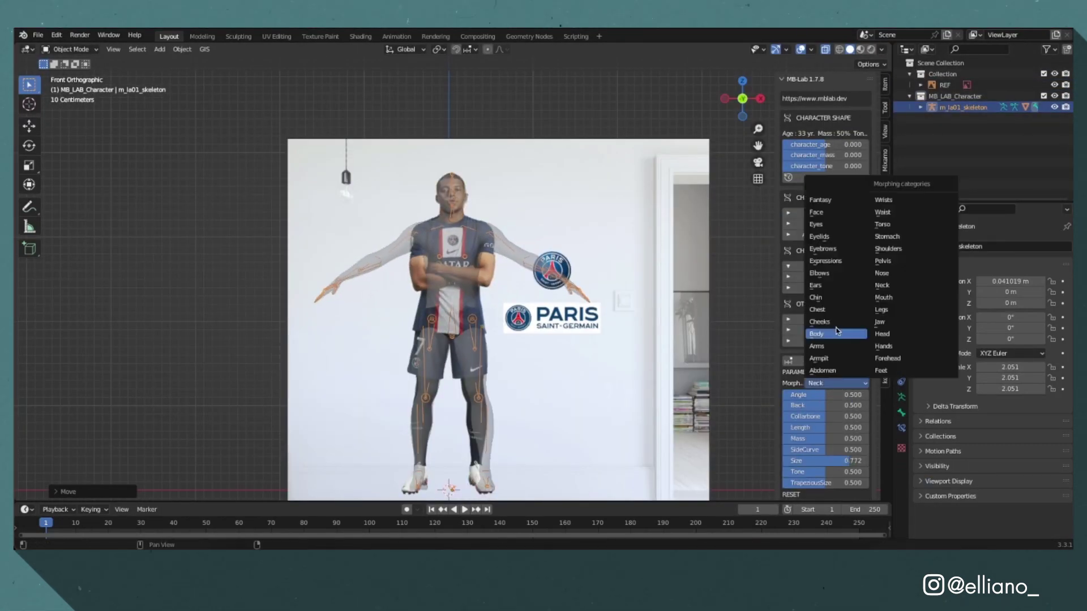
Step: Adjust the character's body morphs in the Legs, Arms and Hands categories
left_click(844, 333)
scroll(865, 436, "down", 2)
scroll(865, 437, "up", 3)
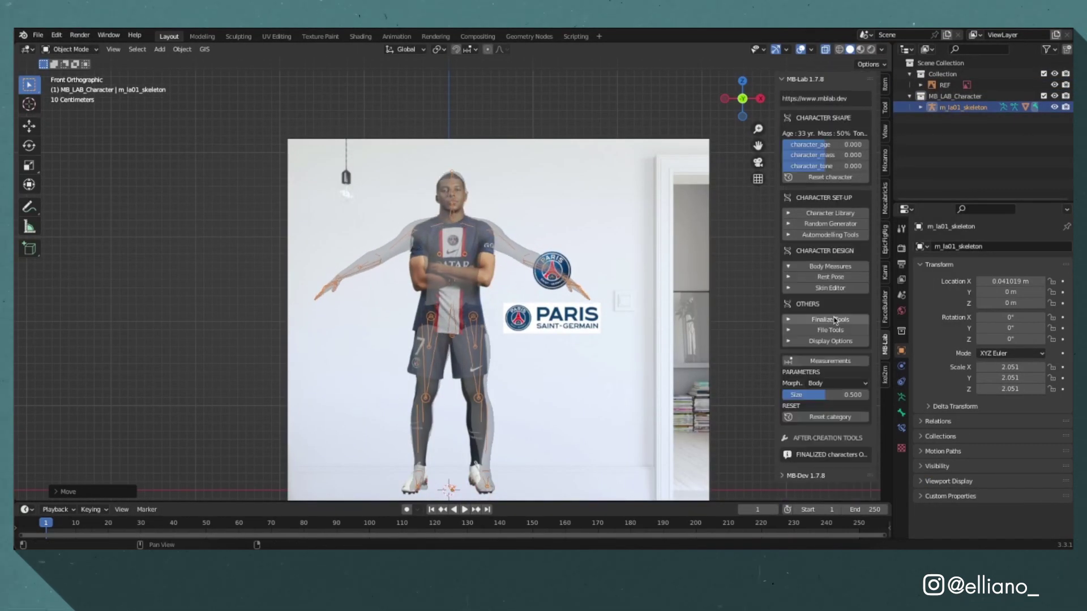
left_click(835, 383)
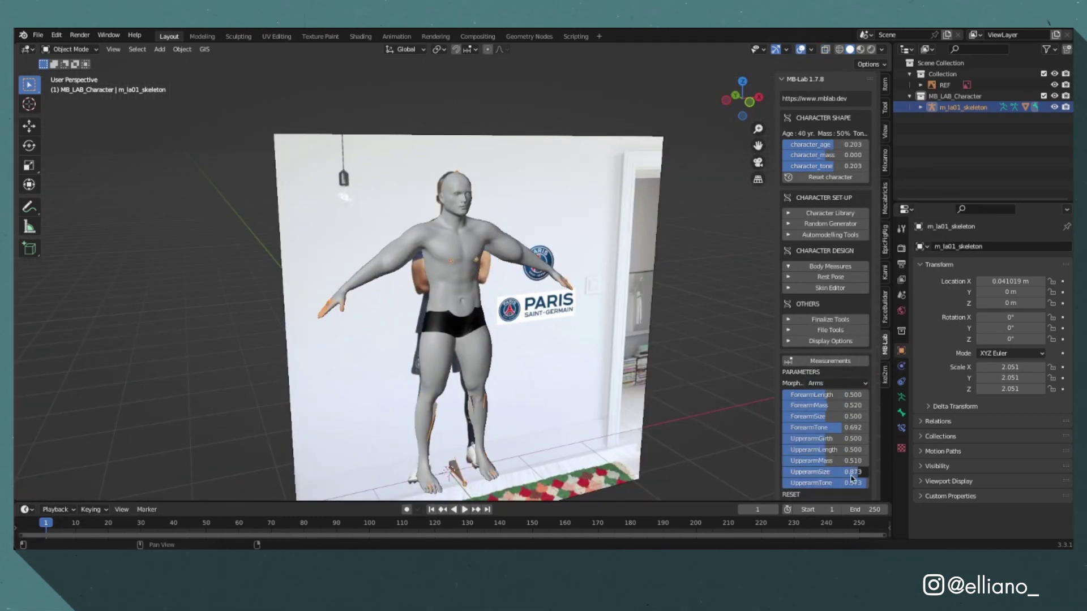
left_click(865, 357)
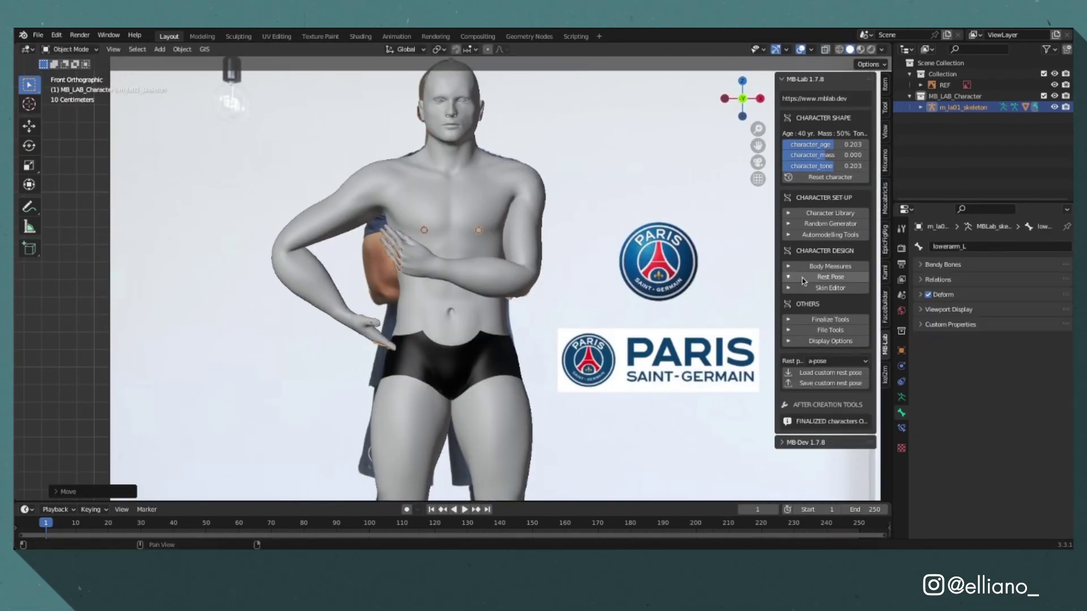
left_click(836, 383)
left_click(883, 346)
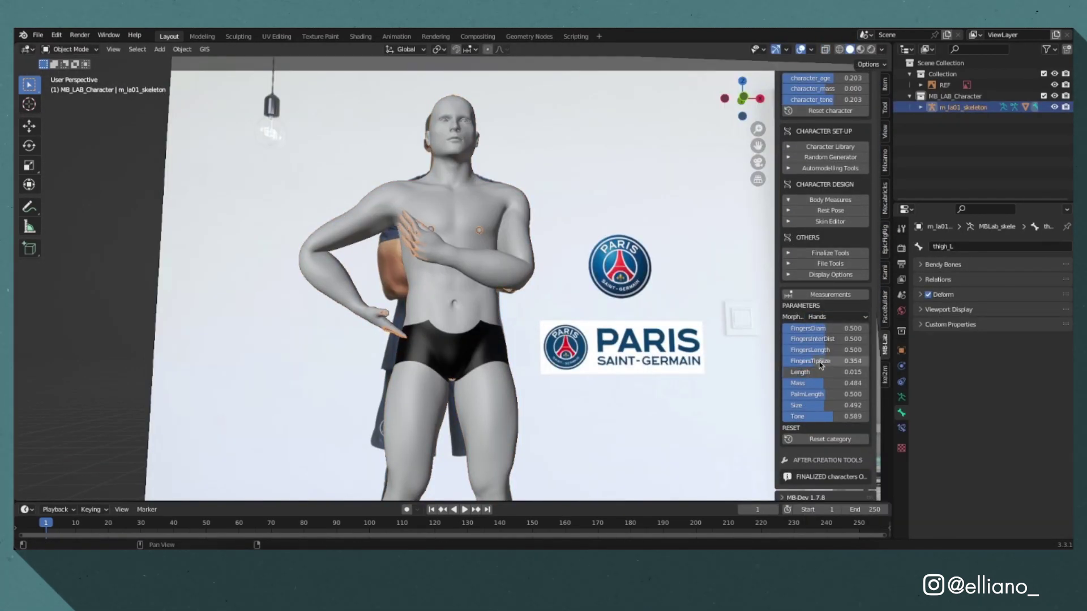
scroll(820, 365, "up", 3)
left_click(837, 383)
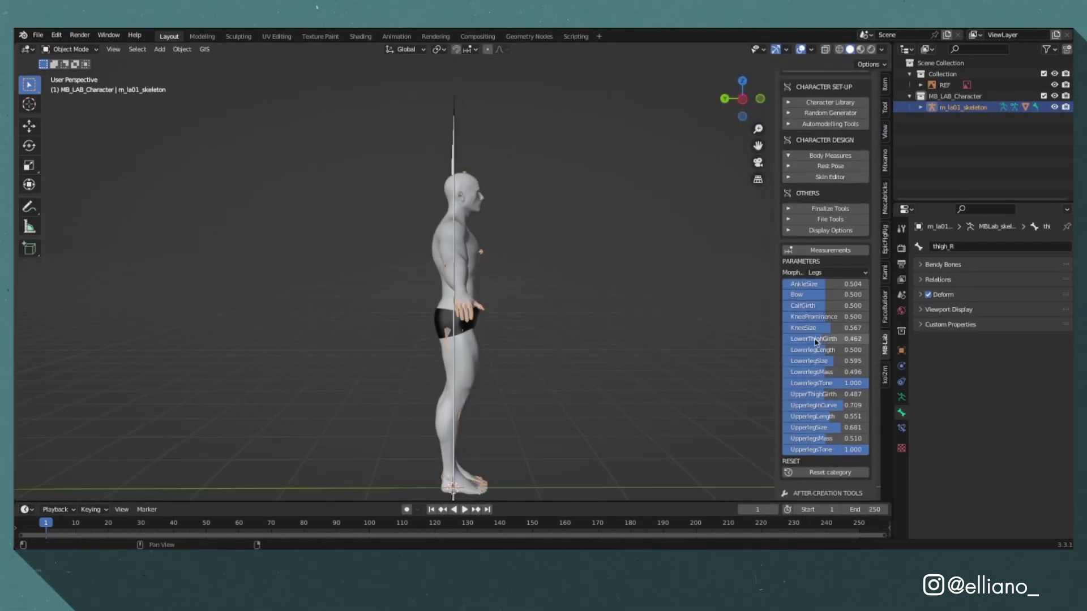
key("KP_1")
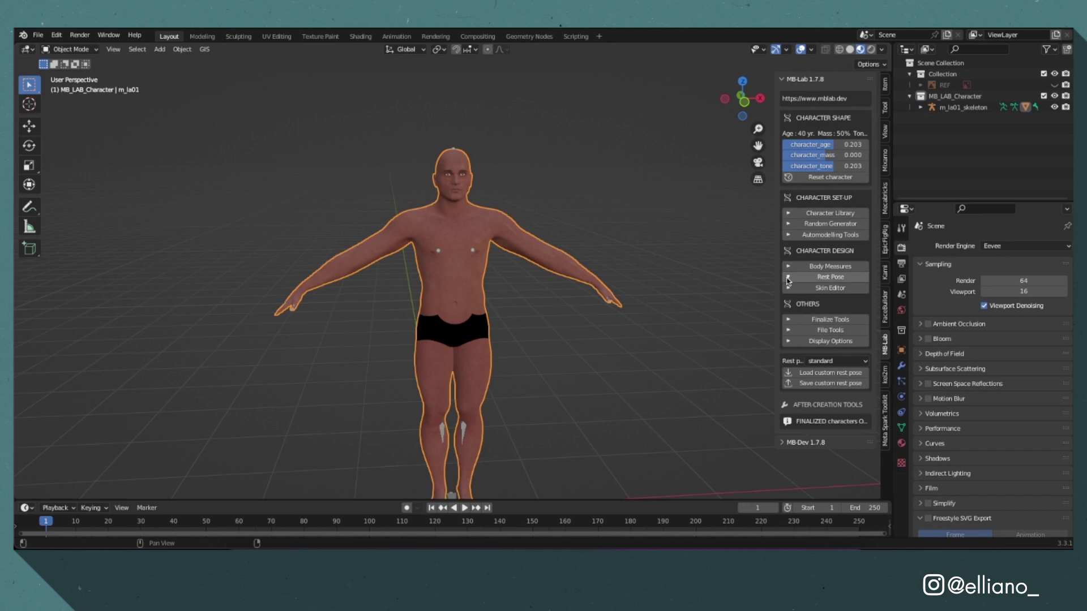
Step: Set the MB-Lab character's rest pose to a-pose
left_click(837, 361)
key("Return")
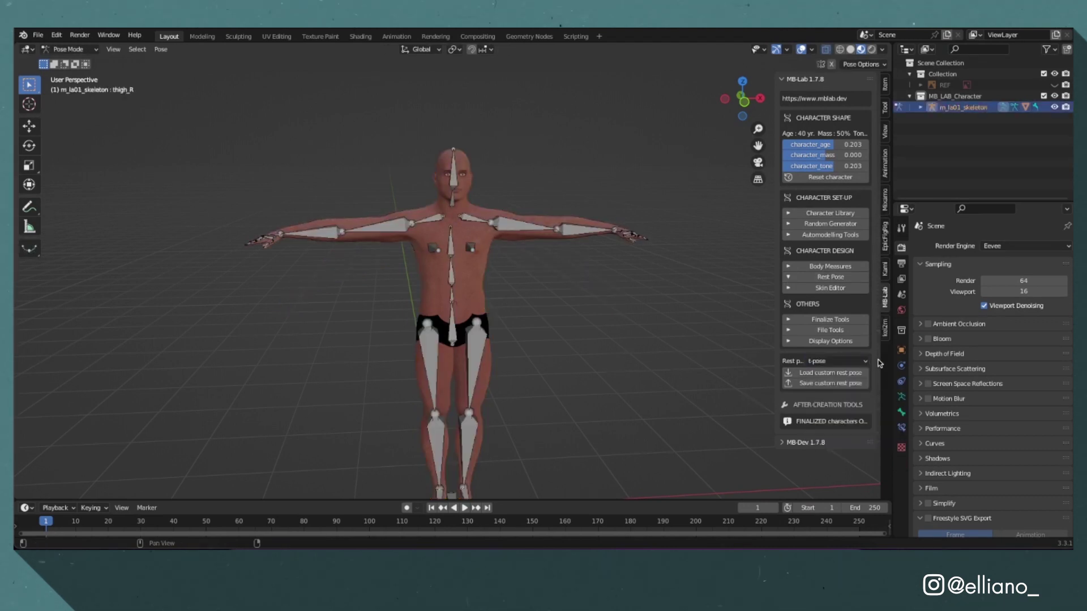
left_click(861, 362)
left_click(837, 390)
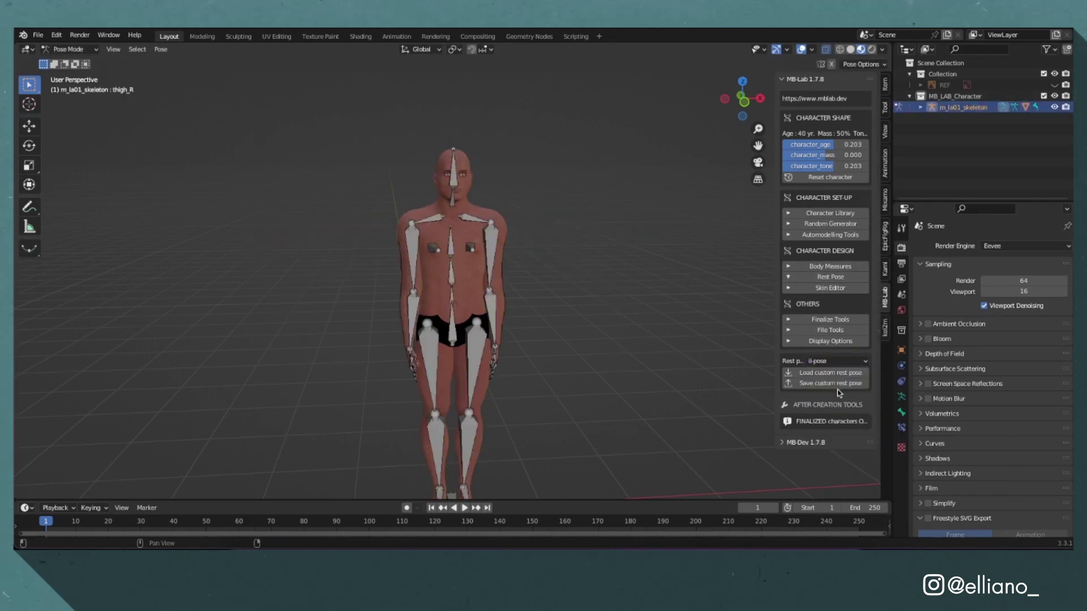
left_click(831, 361)
key("Return")
Step: Delete the skeleton, select the m_la01 body mesh and unhide the REF reference image
key("Tab")
key("KP_1")
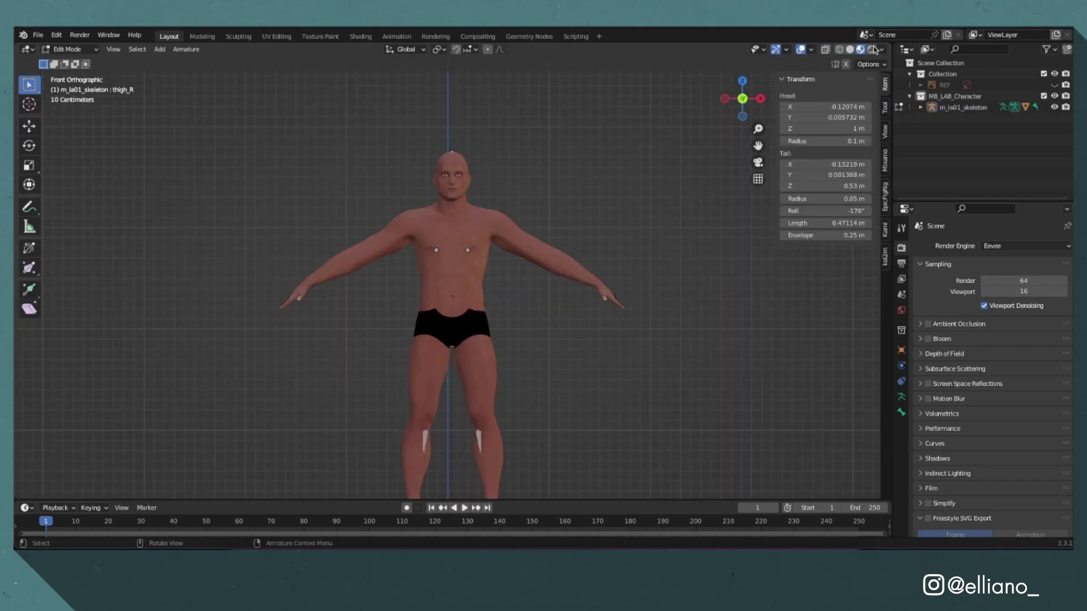
left_click(851, 50)
key("Tab")
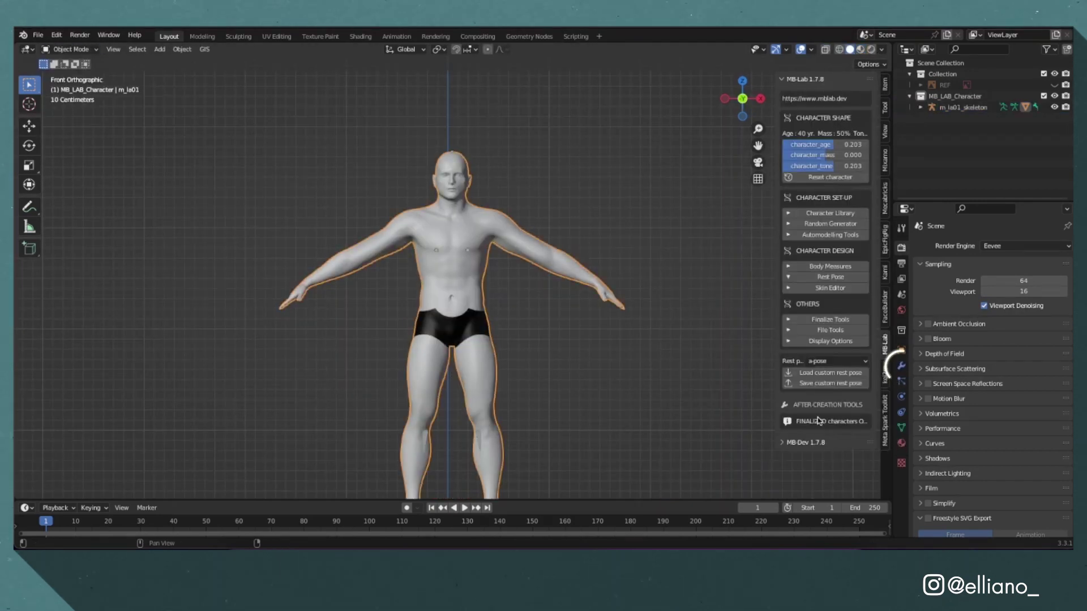
left_click(901, 366)
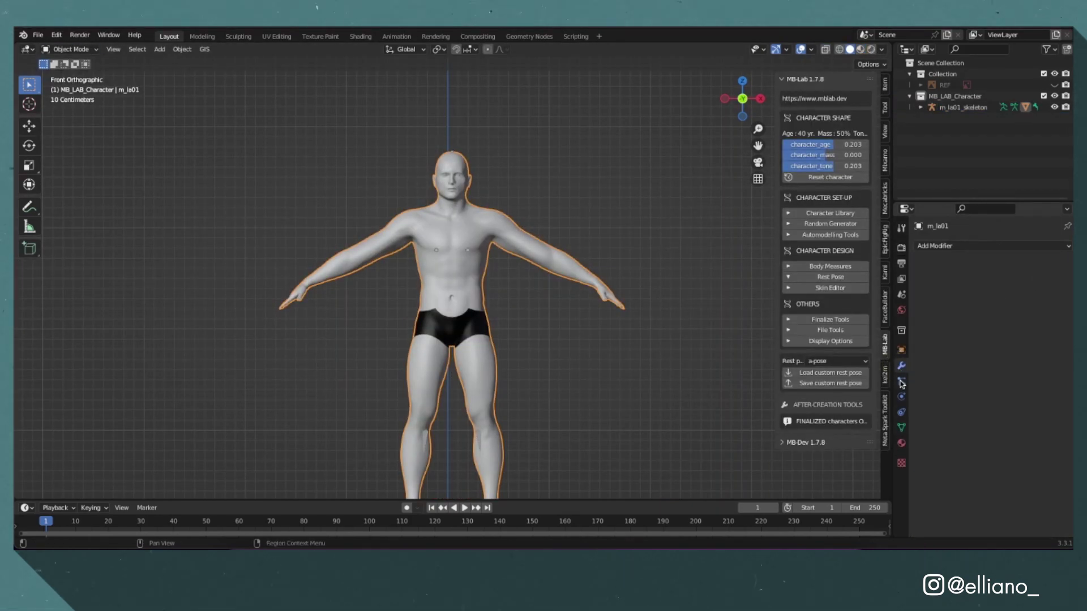
key("bracketleft")
key("Delete")
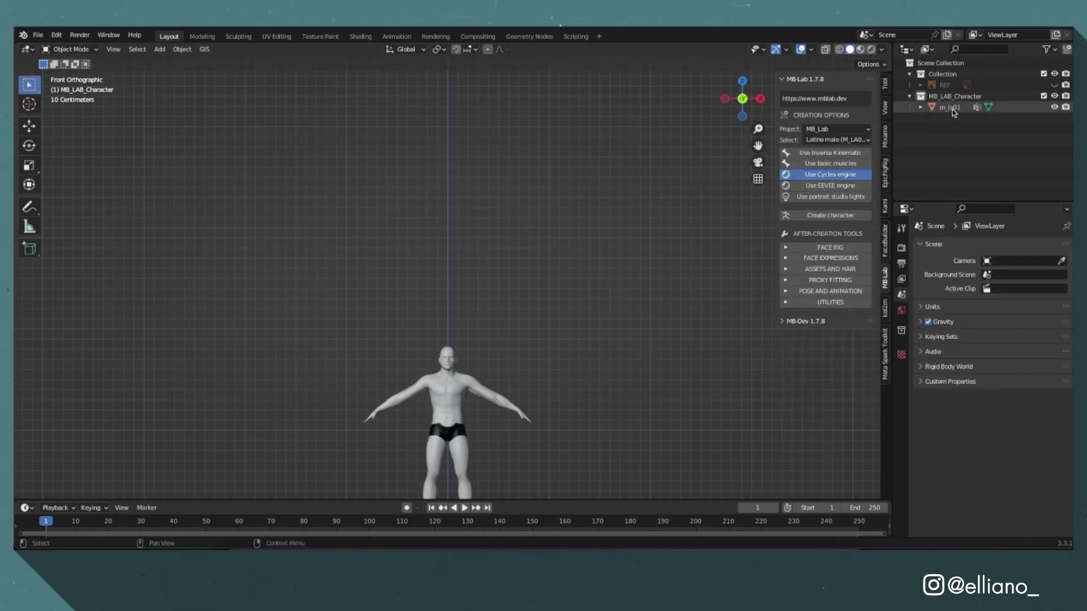
left_click(957, 107)
key("alt+h")
Step: Scale the body up to match the reference and turn off X-Ray
key("s")
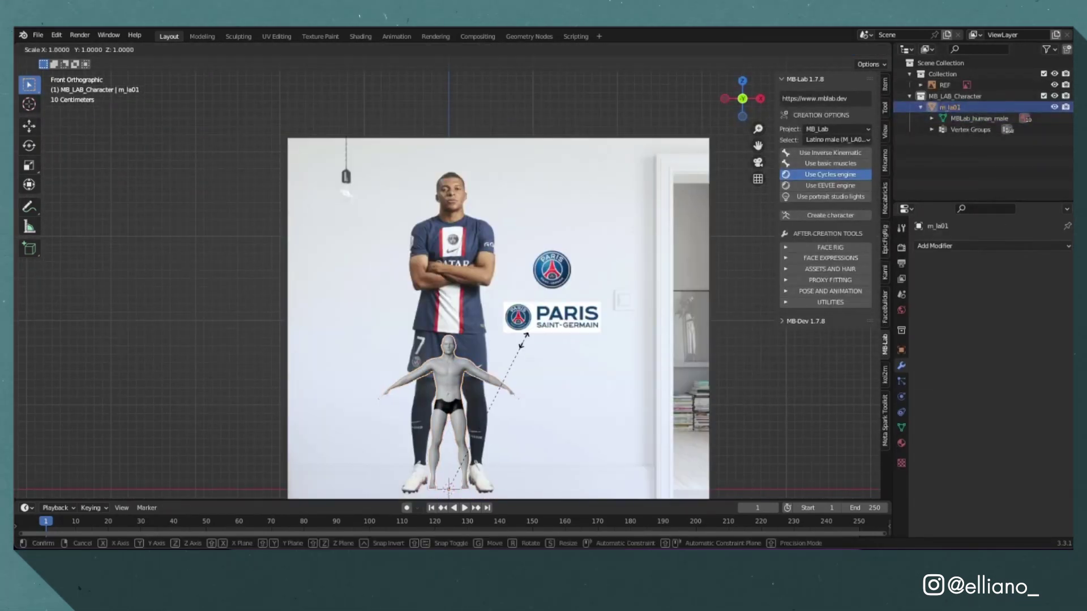
left_click(685, 240)
scroll(278, 264, "up", 6)
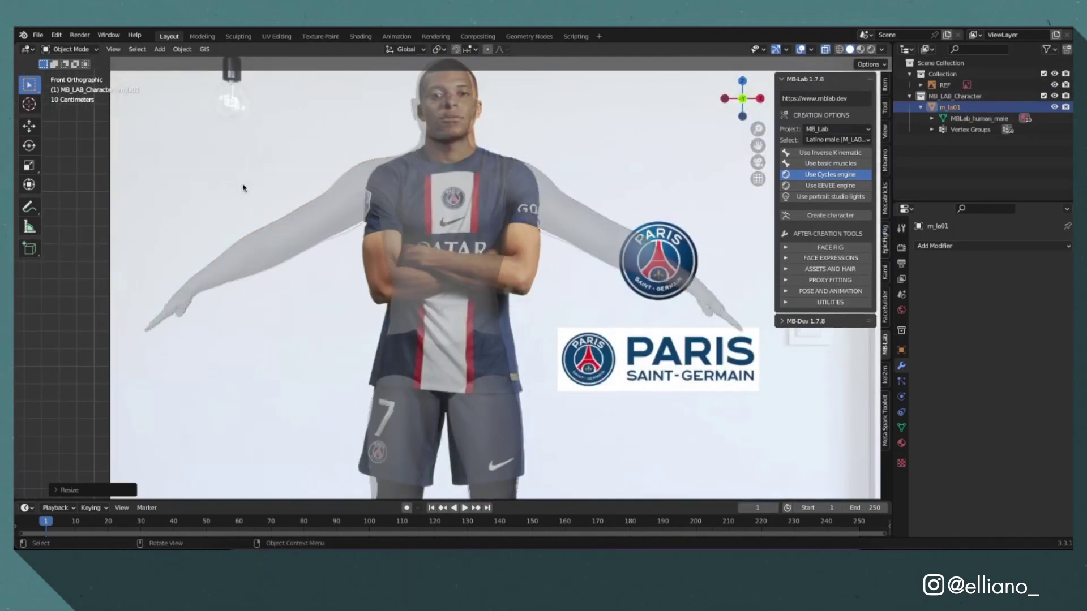
left_click(825, 50)
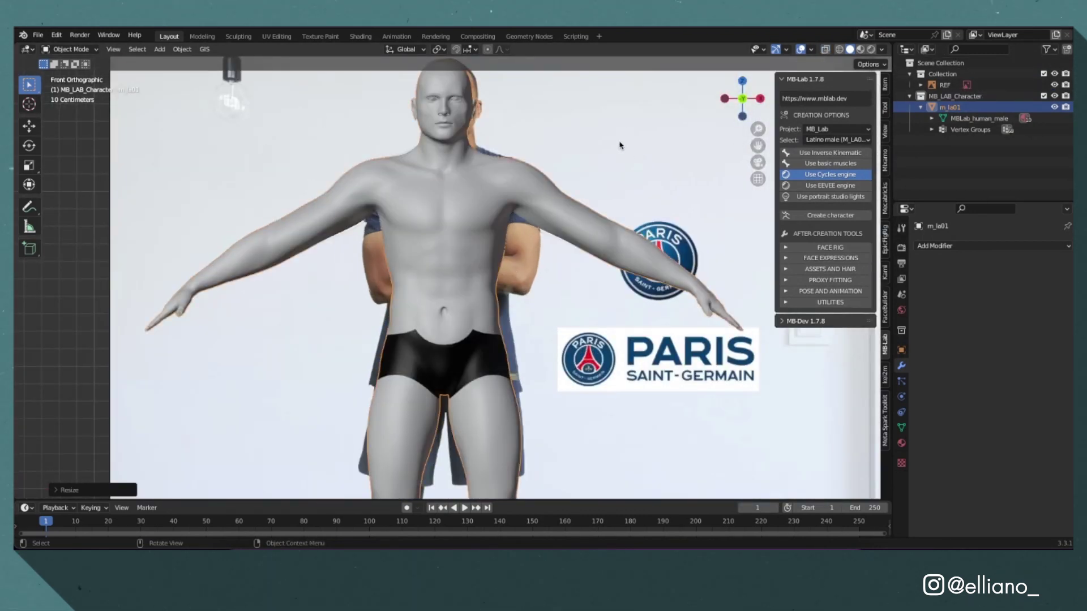
left_click(885, 84)
Step: In Edit Mode, select the chest, torso and upper-arm faces of the body
left_click(71, 50)
left_click(68, 74)
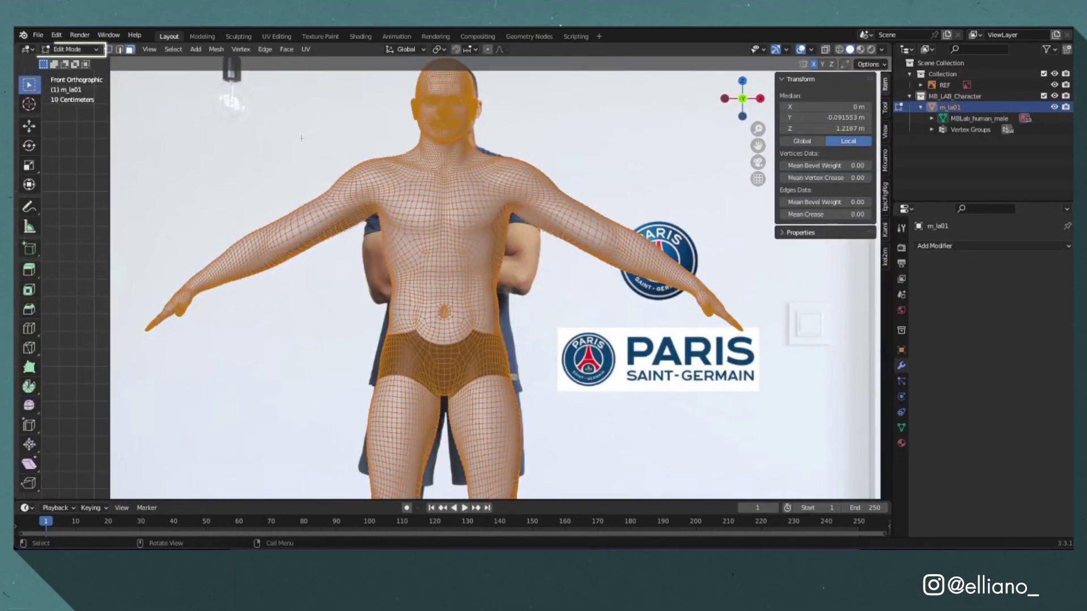
scroll(500, 173, "up", 4)
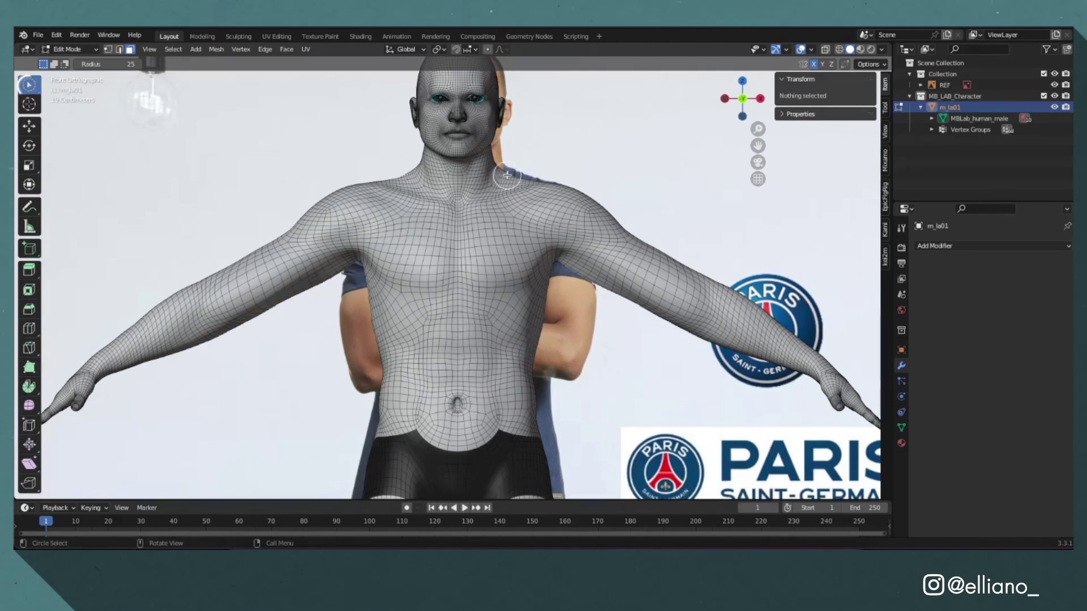
mouse_move(506, 178)
left_mouse_down()
mouse_move(469, 206)
mouse_move(437, 207)
mouse_move(403, 183)
mouse_move(519, 216)
mouse_move(514, 393)
mouse_move(525, 415)
left_mouse_up()
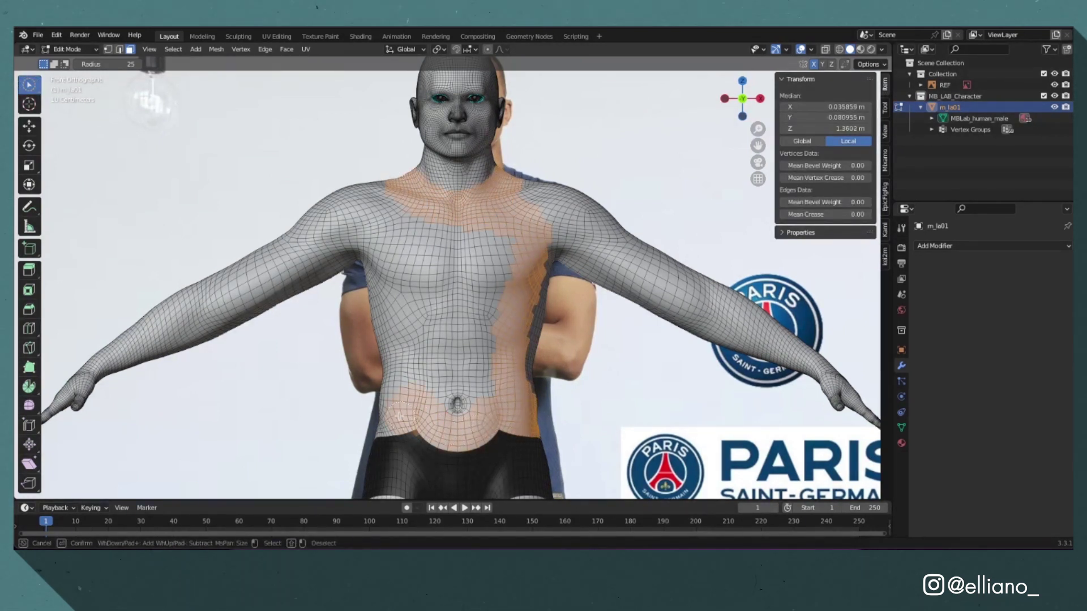
left_click_drag(497, 238, 452, 283)
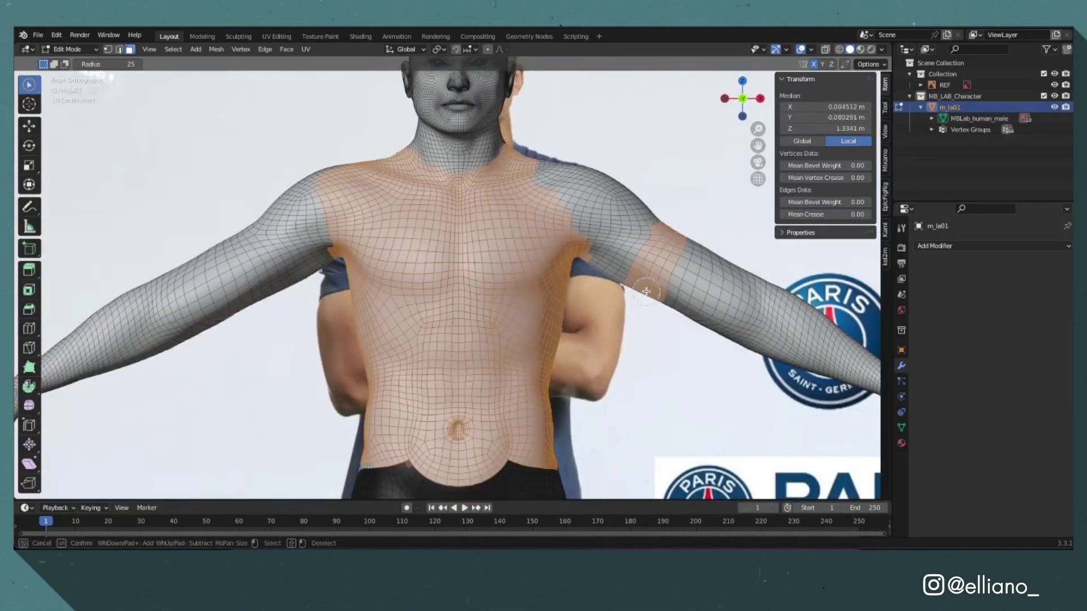
scroll(453, 283, "down", 3)
Step: Add the back faces to the selection and duplicate them in place with Shift+D
key("ctrl+KP_1")
left_click_drag(624, 284, 481, 317)
middle_click_drag(481, 317, 645, 281)
key("ctrl+KP_1")
key("KP_1")
scroll(668, 231, "down", 2)
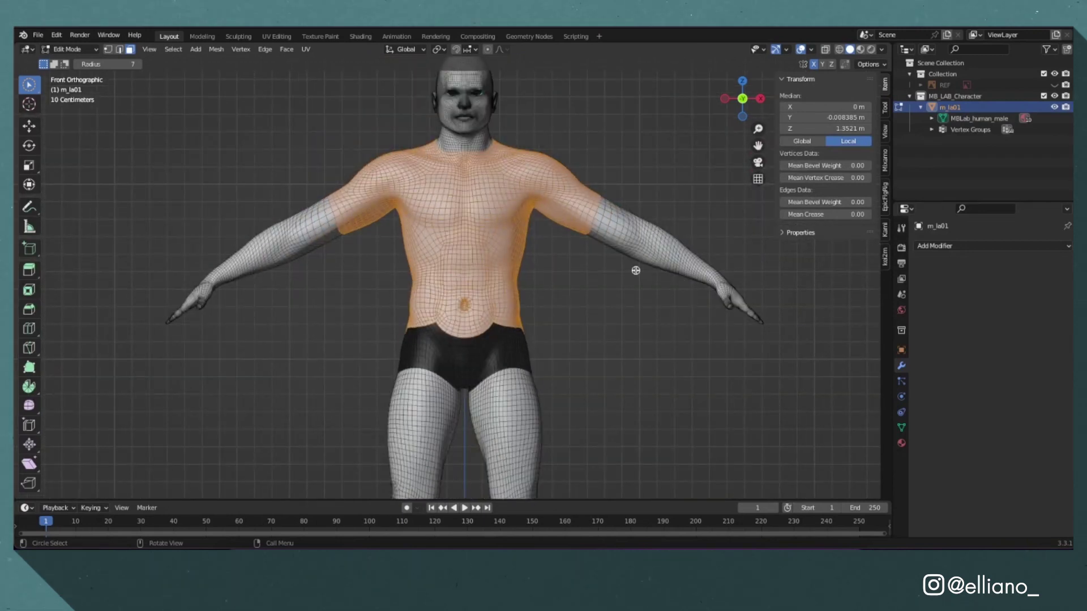
key("shift+d")
key("Escape")
Step: Separate the duplicated faces into a new object and rename it Shirt
key("p")
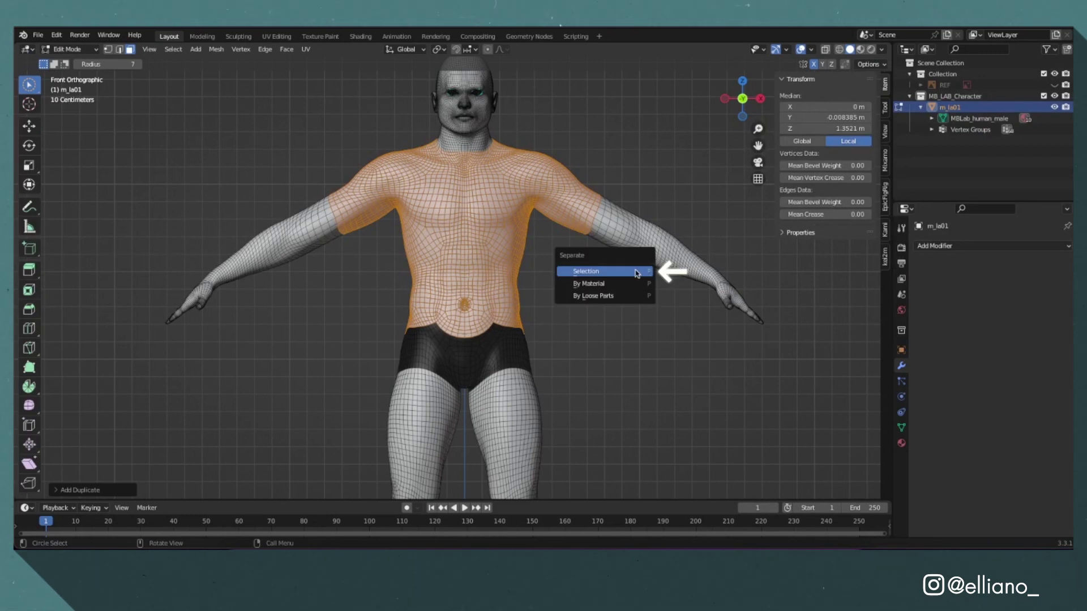
left_click(637, 273)
double_click(957, 107)
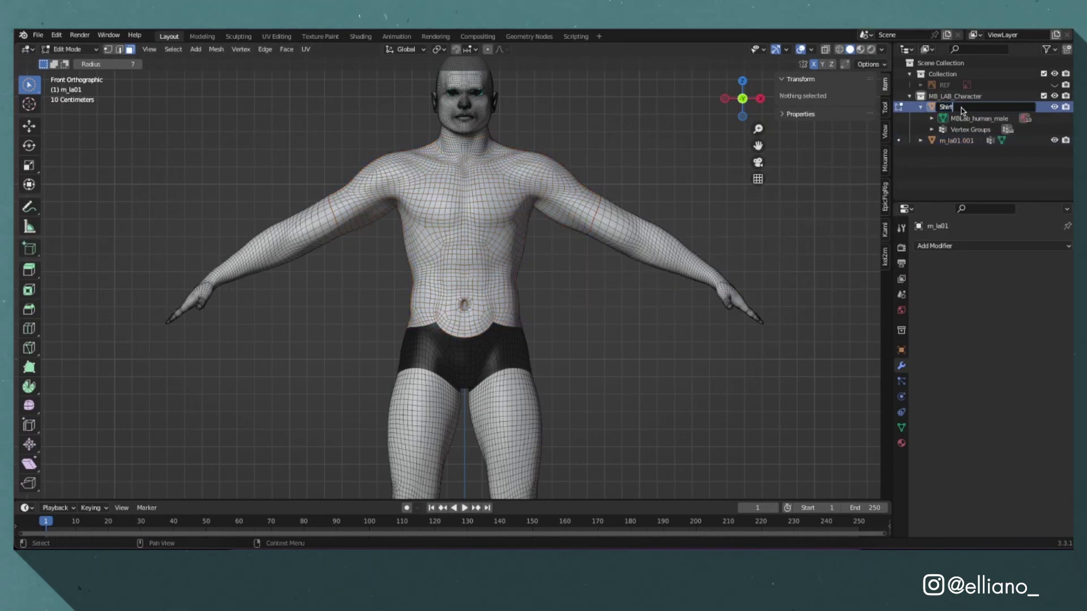
type("Shirt")
key("Return")
key("Tab")
Step: Add a Solidify modifier to the shirt with thickness -0.005 m
middle_click_drag(509, 272, 412, 305)
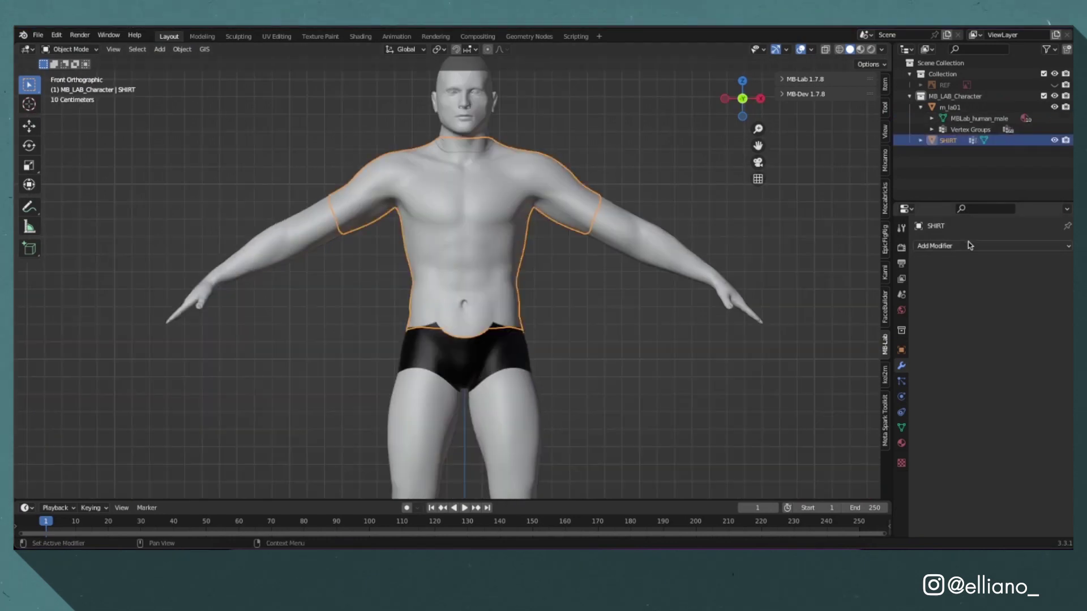
left_click(990, 245)
left_click(873, 435)
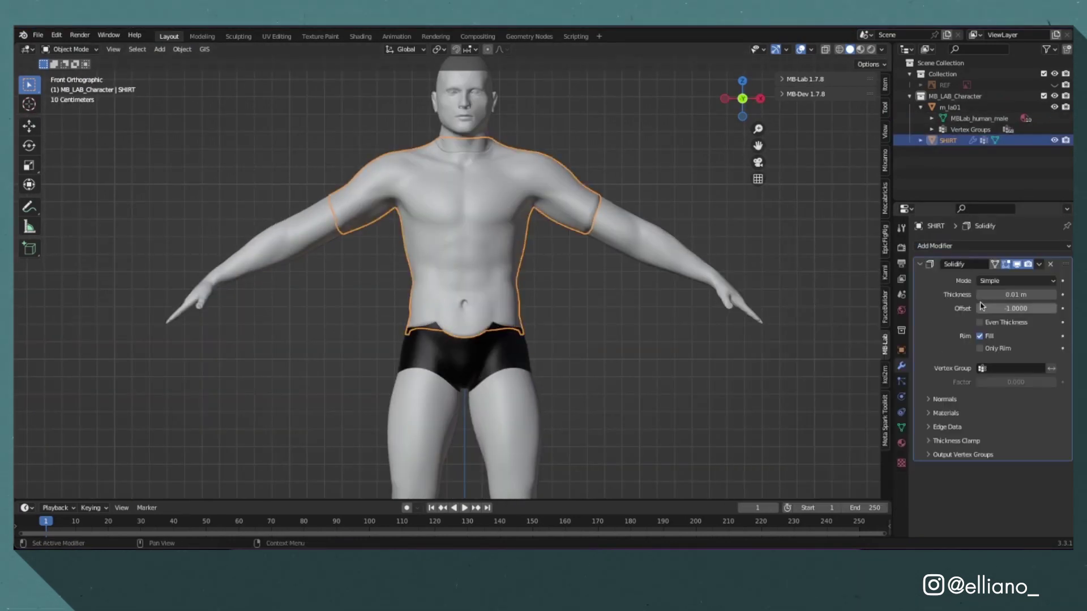
left_click(1010, 292)
type("-0.05")
key("Return")
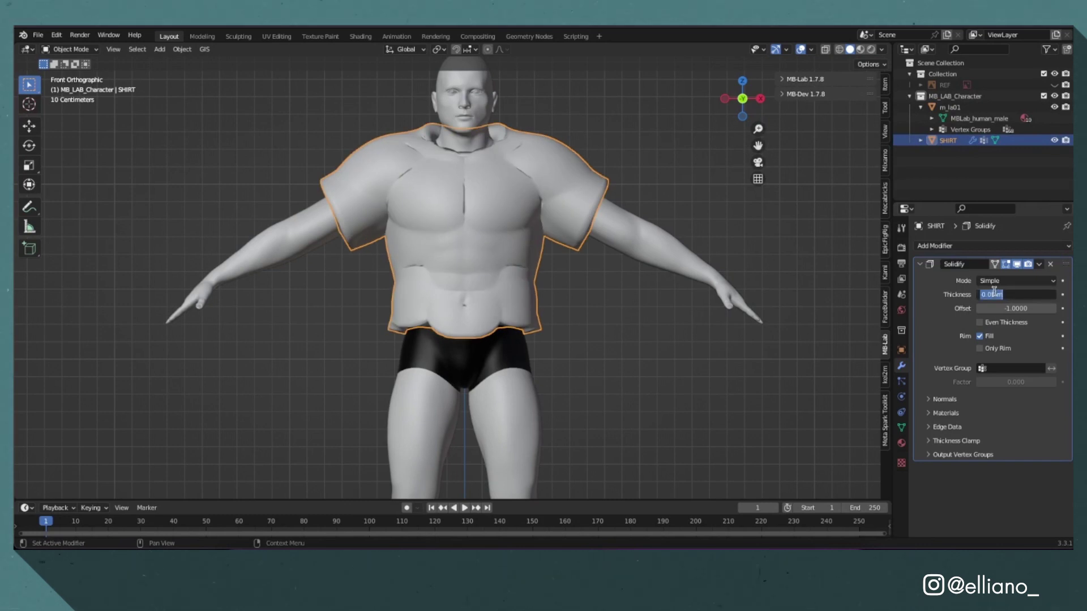
key("Return")
middle_click_drag(566, 238, 607, 220)
key("KP_1")
Step: Add a level-3 Subdivision Surface to the shirt and edit it from the left side with on-cage display
key("ctrl+3")
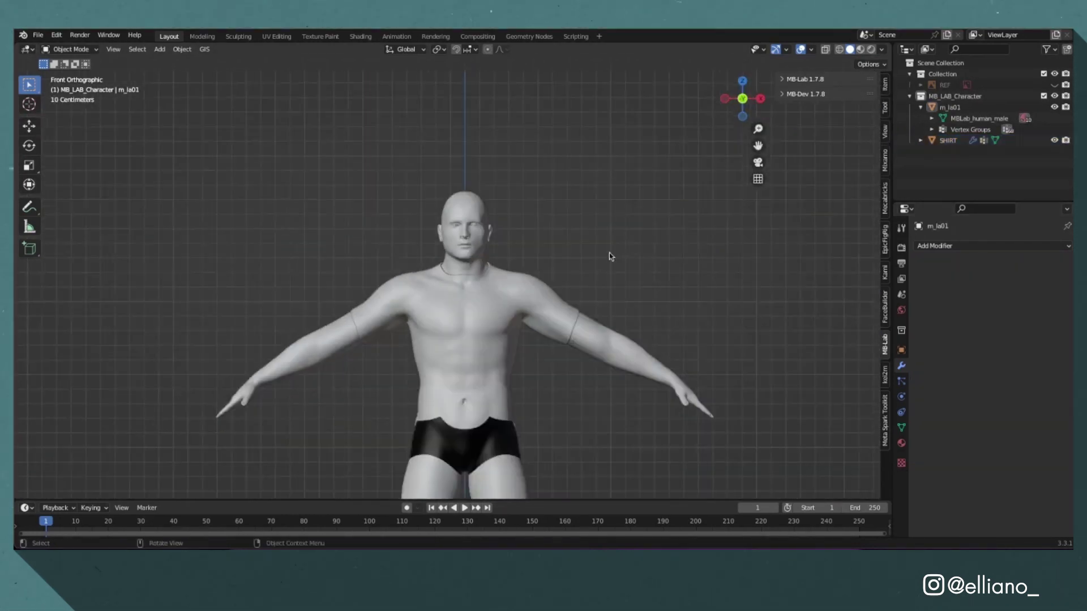
left_click(1038, 264)
left_click(400, 380)
key("ctrl+z")
left_click(725, 99)
key("Tab")
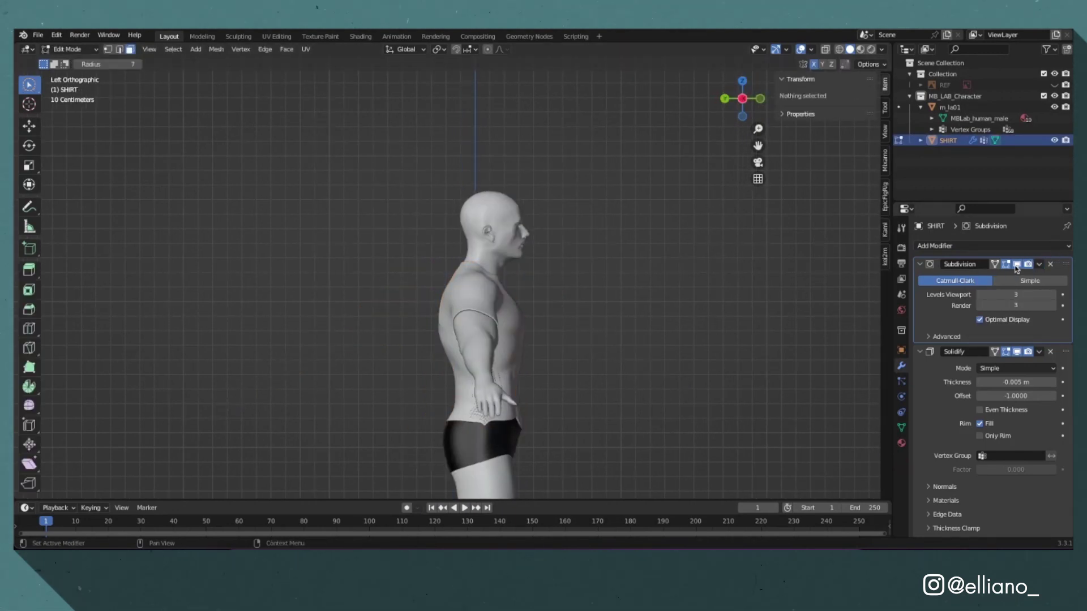
left_click(1017, 265)
scroll(627, 410, "up", 5)
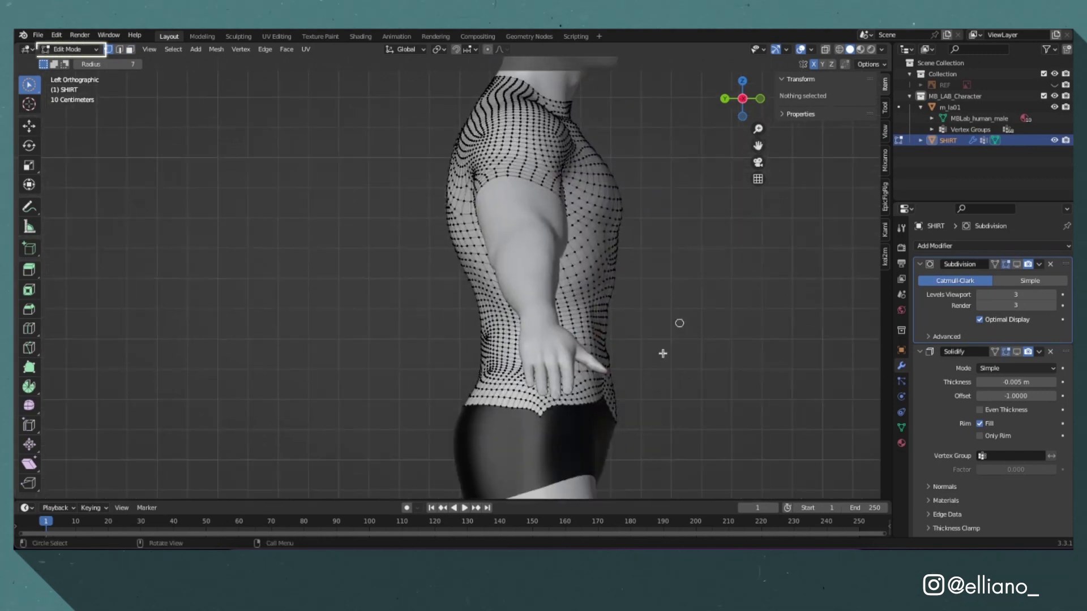
scroll(626, 410, "up", 2)
Step: Select the shirt's bottom hem loop and lower it along Z
left_click_drag(29, 84, 68, 99)
middle_click_drag(396, 317, 326, 418)
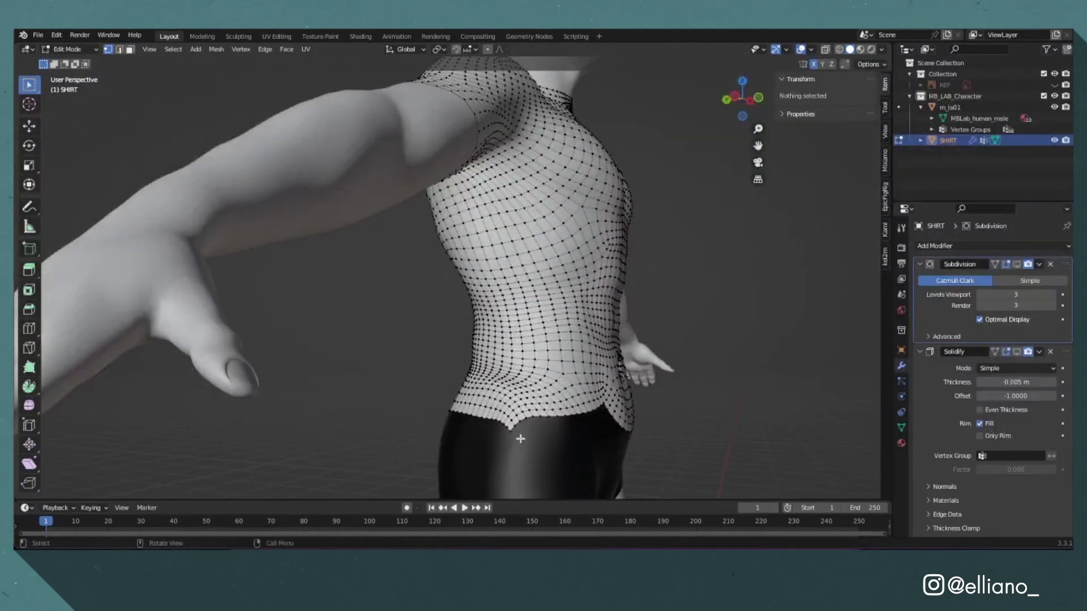
middle_click_drag(523, 437, 681, 250)
left_click(472, 392, "alt")
middle_click_drag(630, 310, 457, 336)
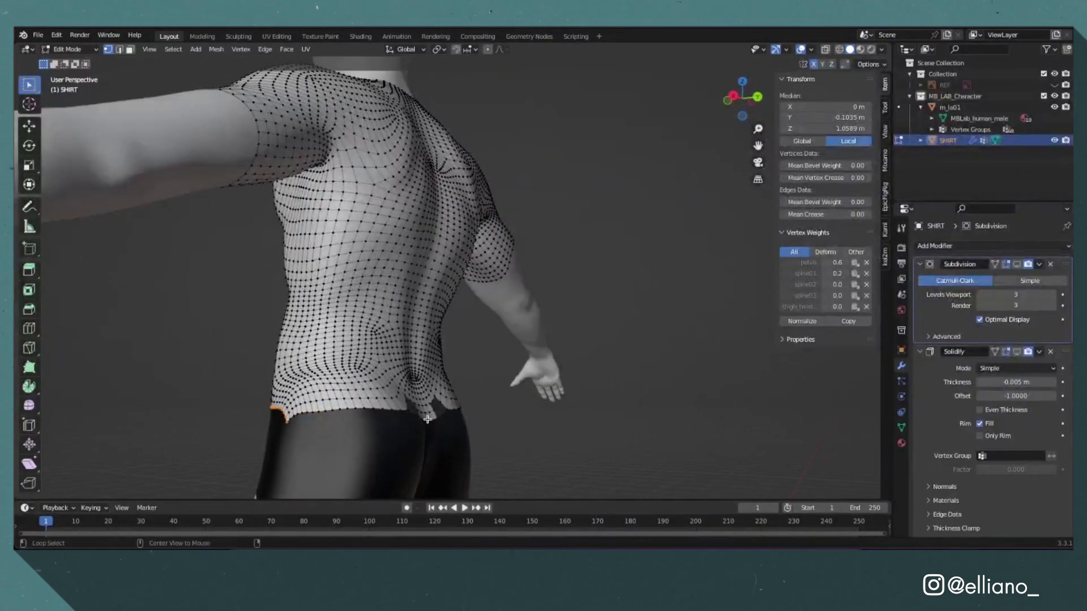
left_click(282, 414, "alt")
middle_click_drag(282, 413, 723, 136)
left_click(744, 103)
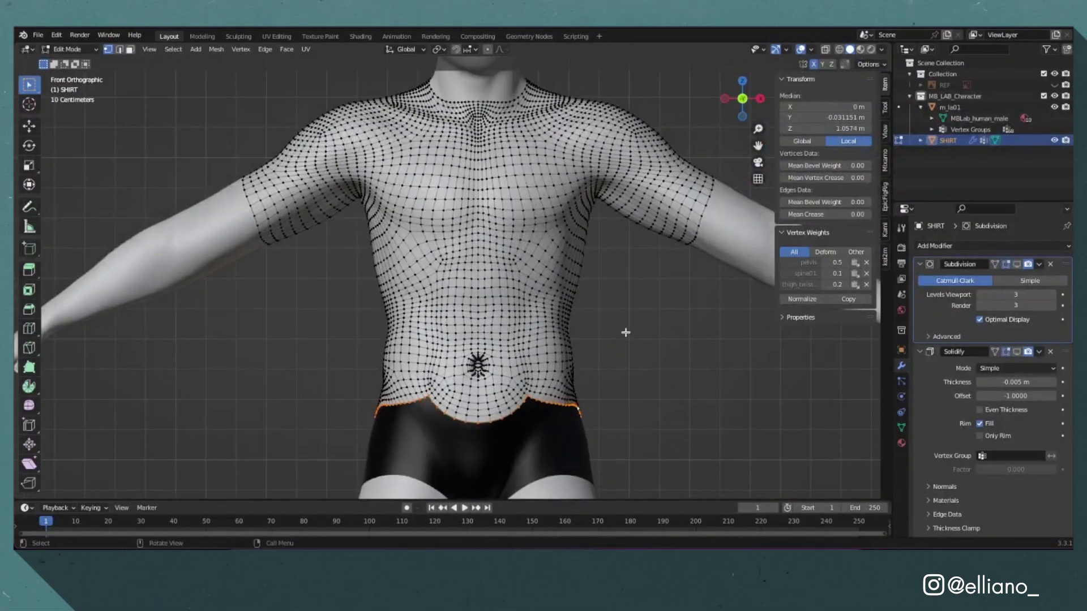
key("g")
key("z")
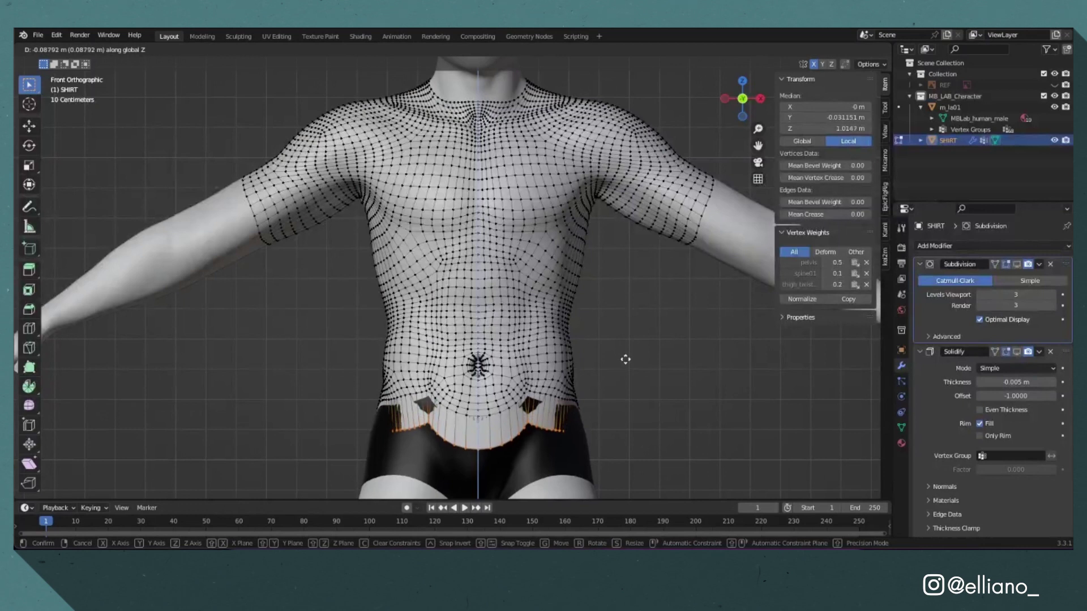
left_click(627, 362)
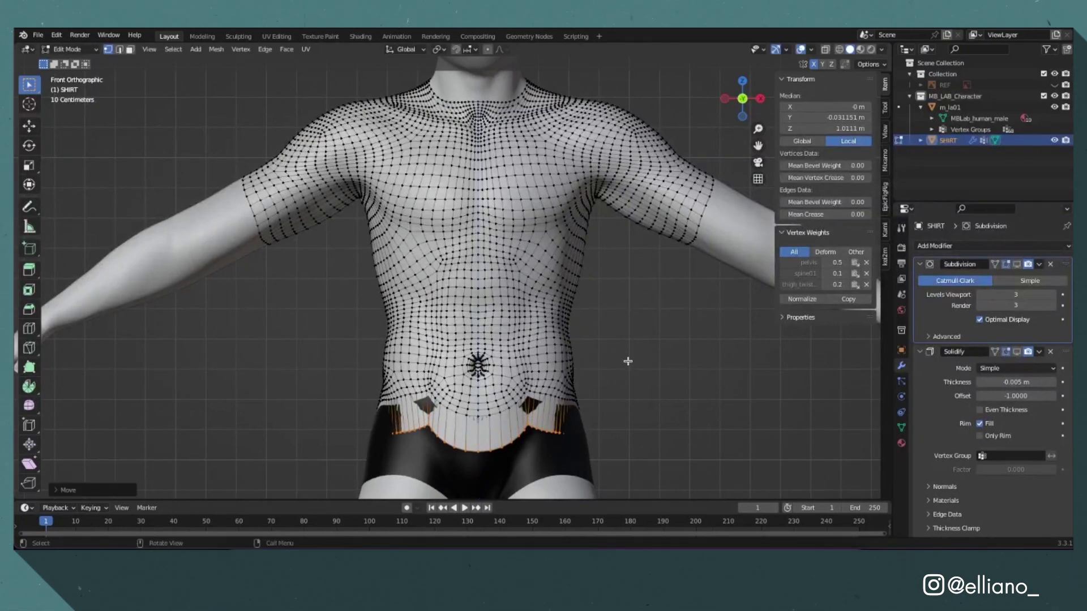
Step: Flatten the hem to one height (S Z 0), widen it and lower it further
key("s")
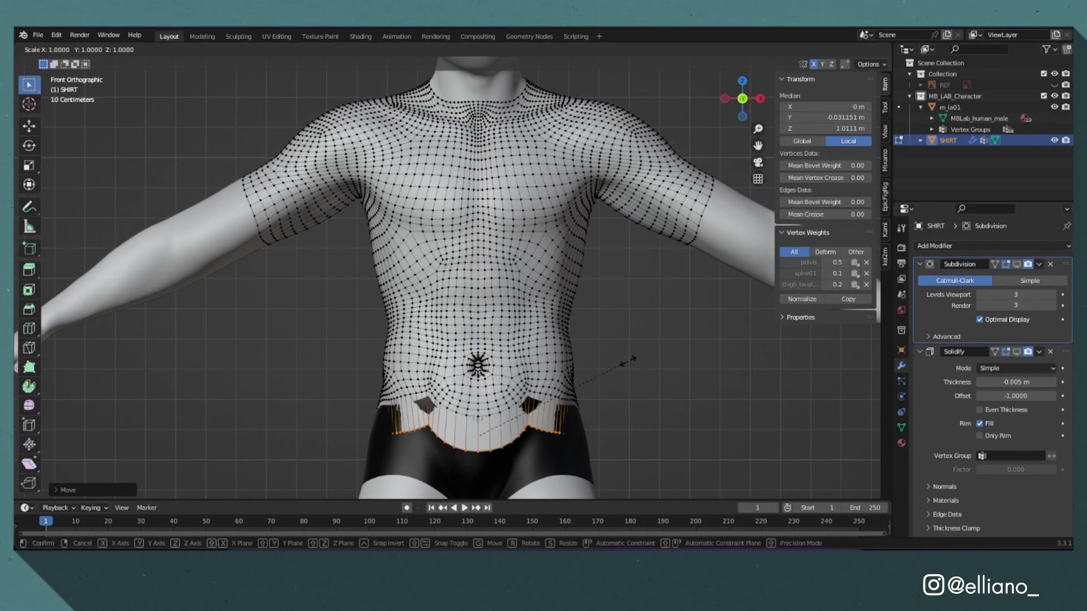
key("z")
key("0")
key("Return")
key("s")
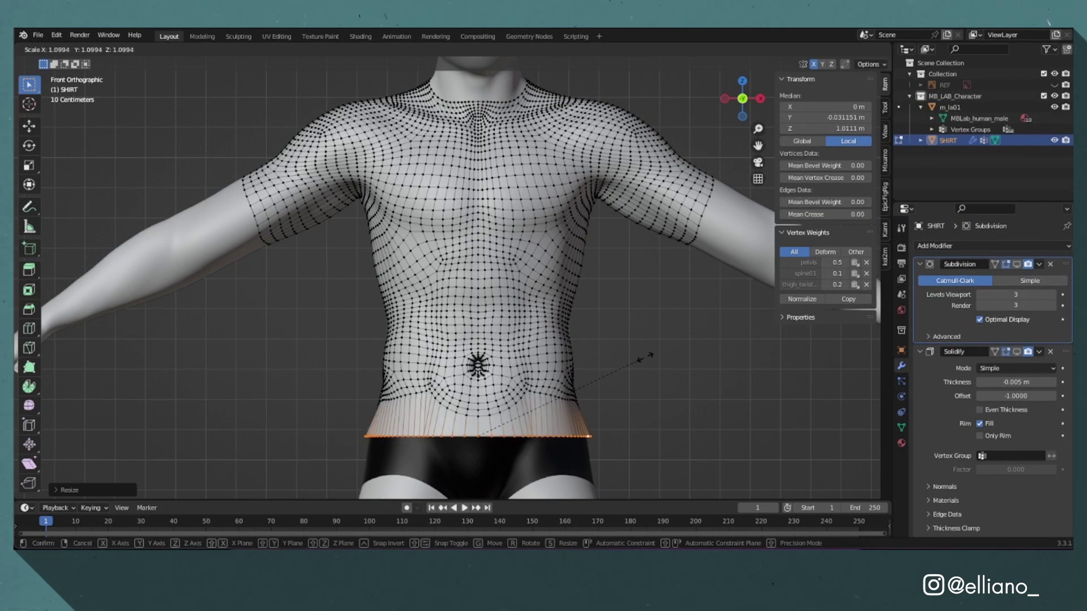
left_click(643, 357)
middle_click_drag(643, 358, 654, 425)
key("g")
key("z")
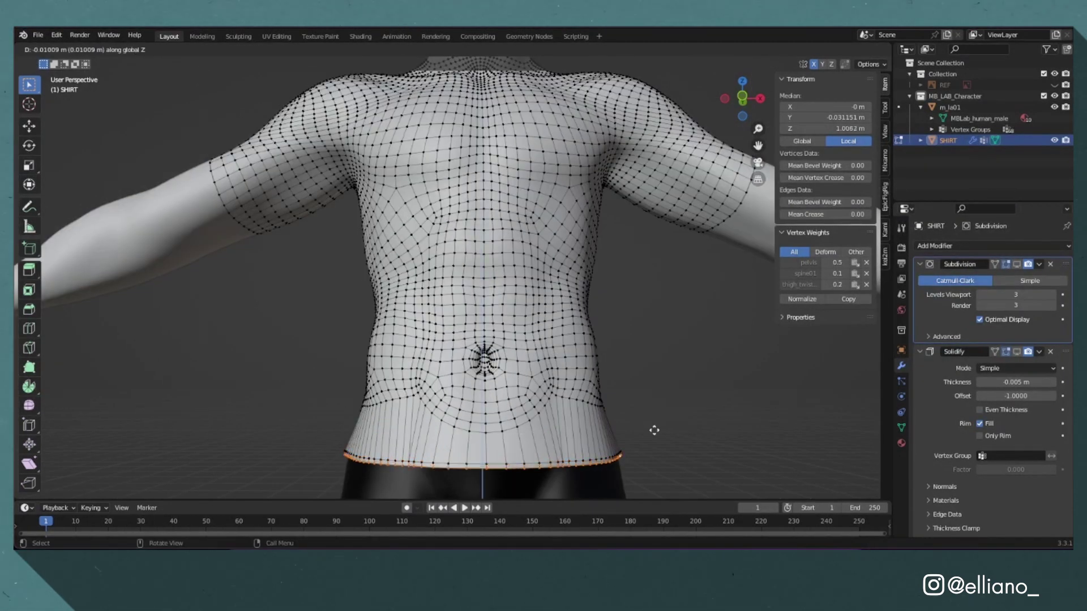
left_click(656, 437)
key("s")
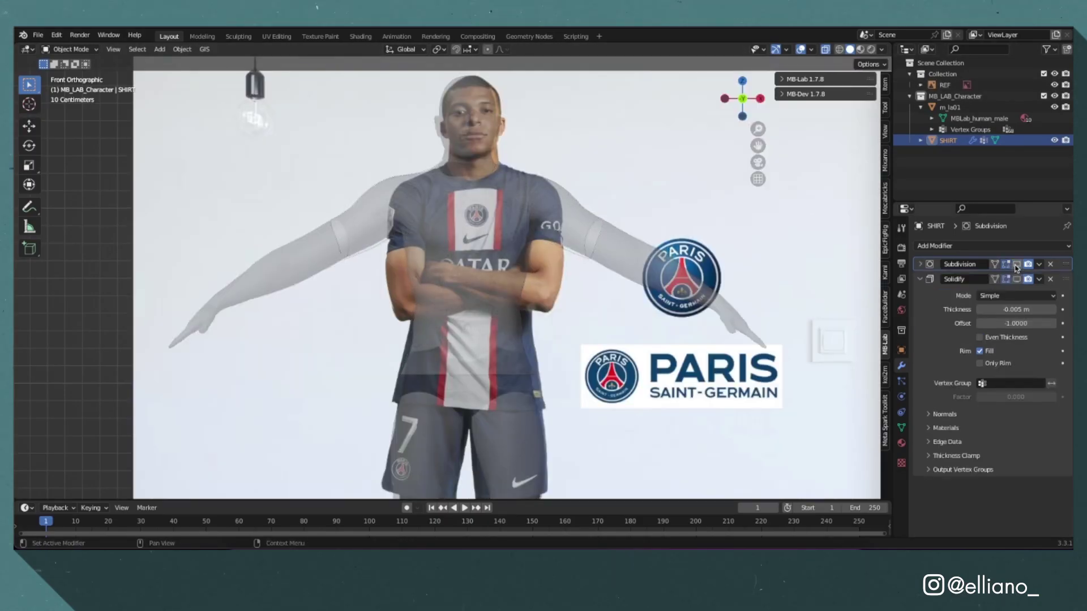
Step: Flare the shirt hem by scaling the bottom loop wider and moving it on Z
key("Tab")
left_click(412, 375, "alt")
key("KP_3")
key("KP_1")
key("s")
left_click(593, 337)
key("g")
key("z")
left_click(594, 337)
key("Tab")
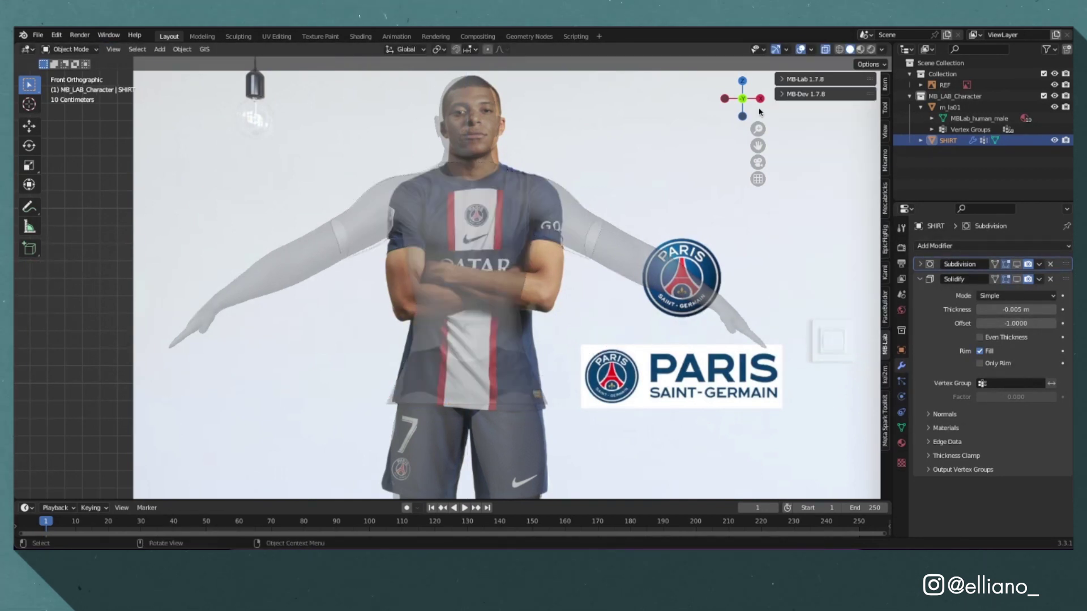
Step: Sculpt the shirt with Inflate/Deflate and Smooth brushes so the navel no longer shows
key("alt+z")
key("Tab")
key("Tab")
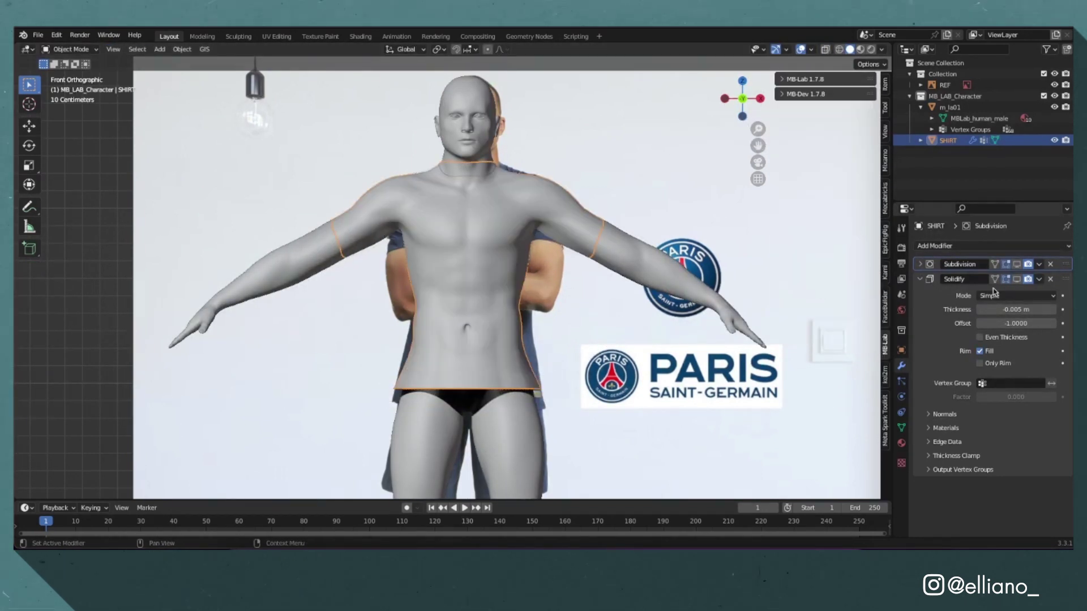
middle_click_drag(592, 358, 483, 424)
key("KP_1")
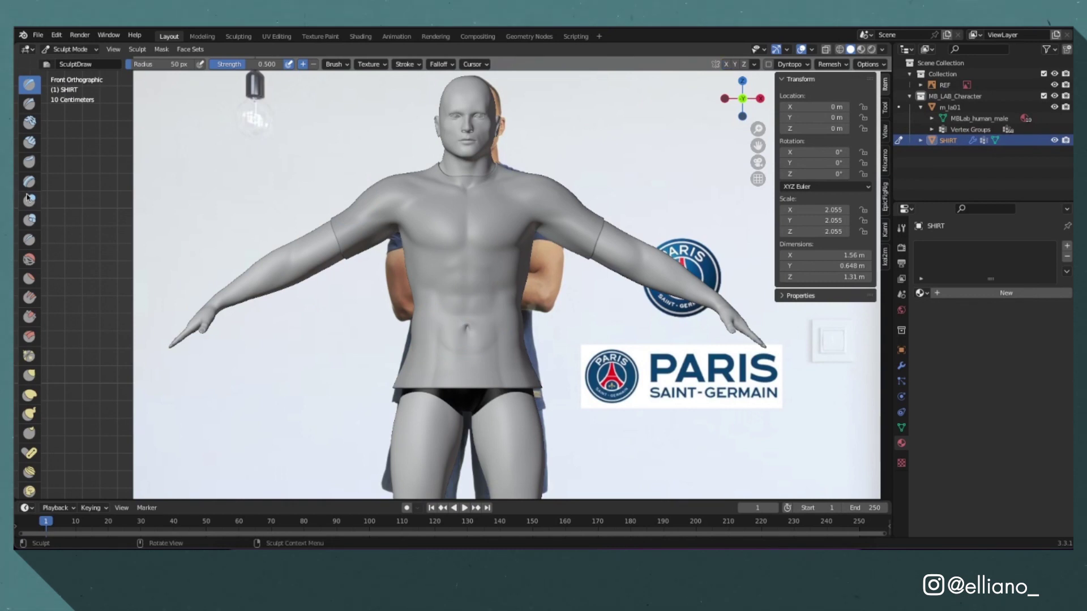
left_click(27, 197)
scroll(486, 293, "up", 5)
middle_click_drag(486, 301, 170, 139)
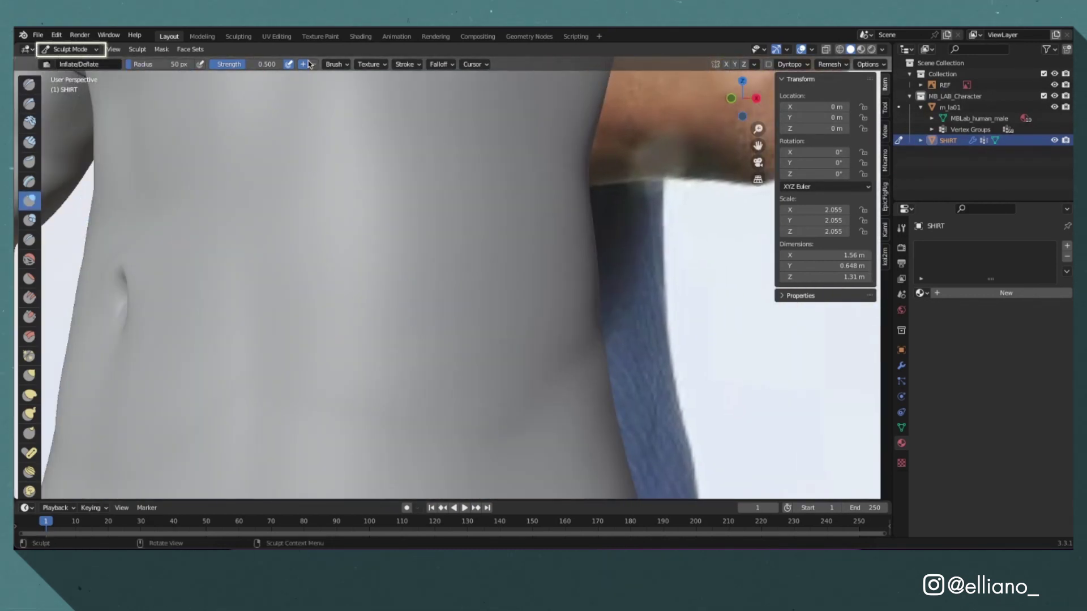
left_click(27, 260)
middle_click_drag(122, 328, 379, 321)
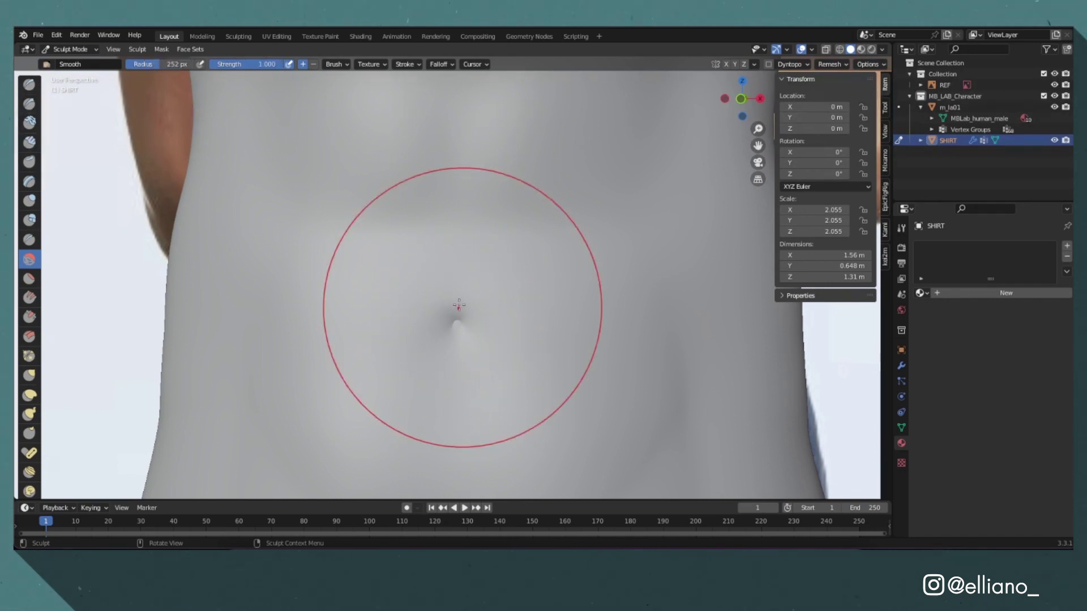
key("i")
mouse_move(456, 323)
middle_mouse_down()
mouse_move(417, 347)
mouse_move(305, 270)
middle_mouse_up()
mouse_move(607, 260)
middle_mouse_down()
mouse_move(363, 326)
mouse_move(475, 252)
mouse_move(400, 198)
mouse_move(509, 311)
mouse_move(417, 285)
mouse_move(464, 272)
mouse_move(430, 295)
middle_mouse_up()
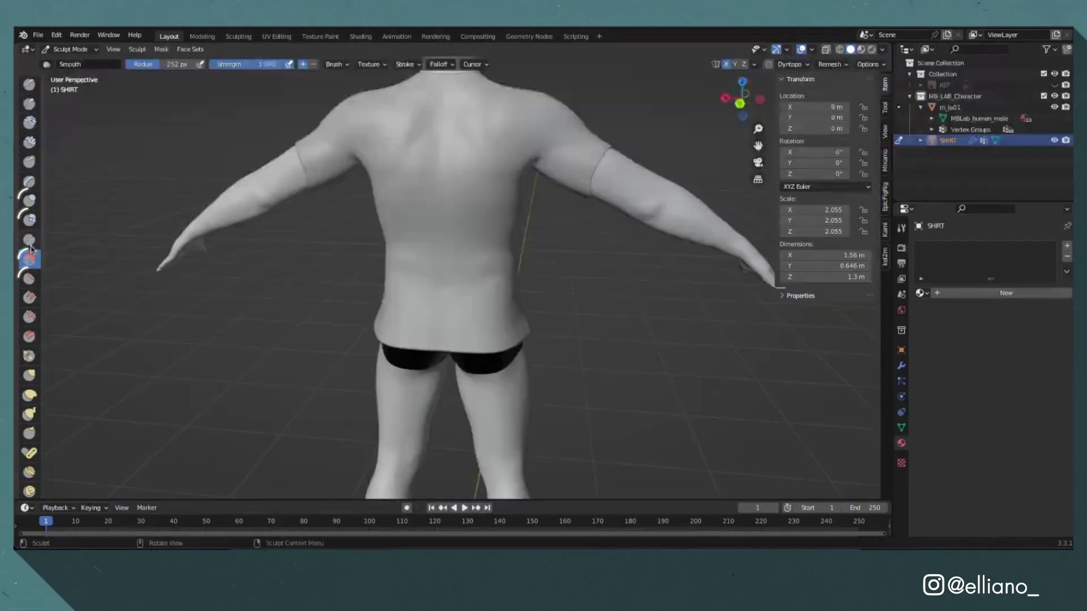
middle_click_drag(464, 317, 504, 342)
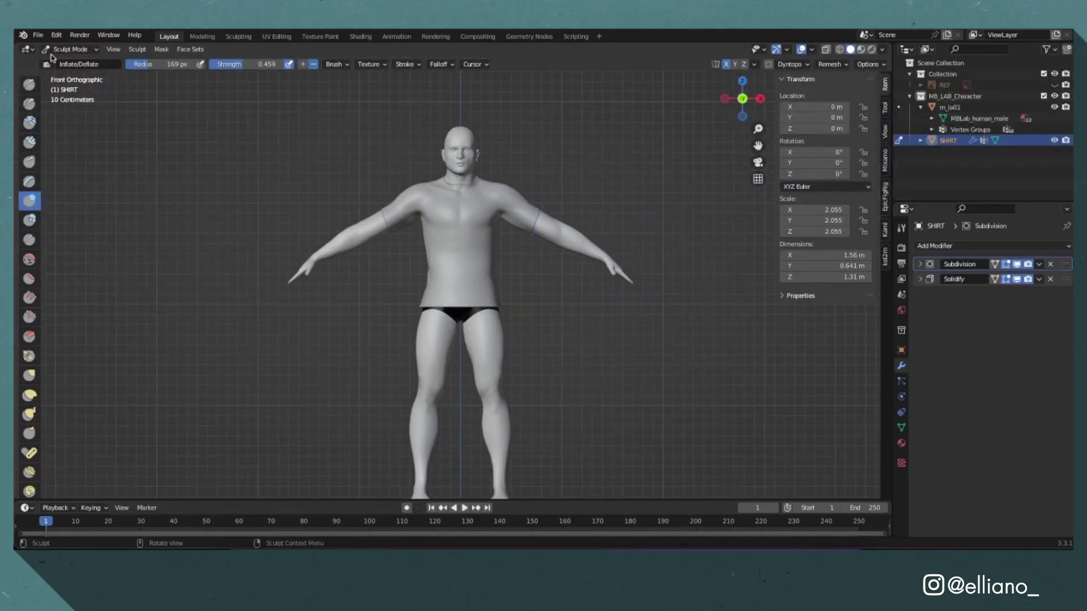
Step: Move the shorts' top edge loop vertically and deselect the socks
left_click(65, 50)
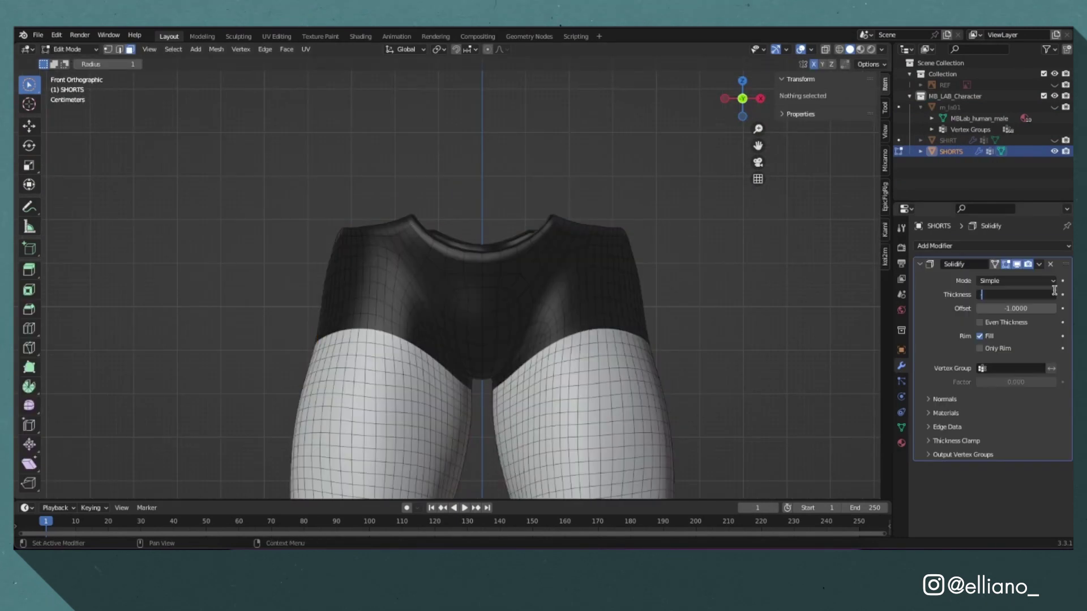
key("g")
key("z")
key("z")
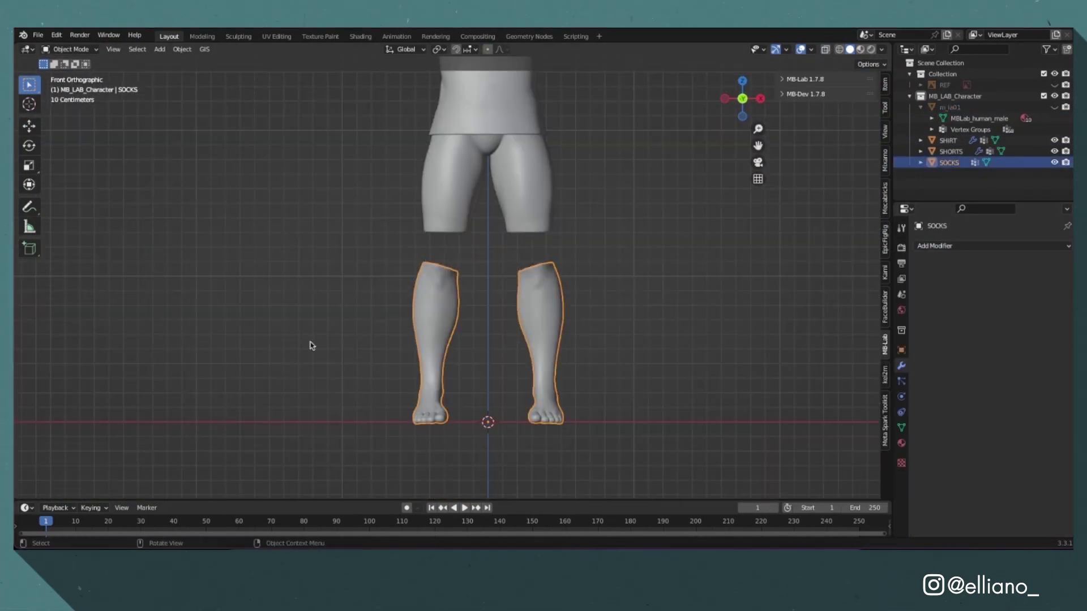
left_click(312, 342)
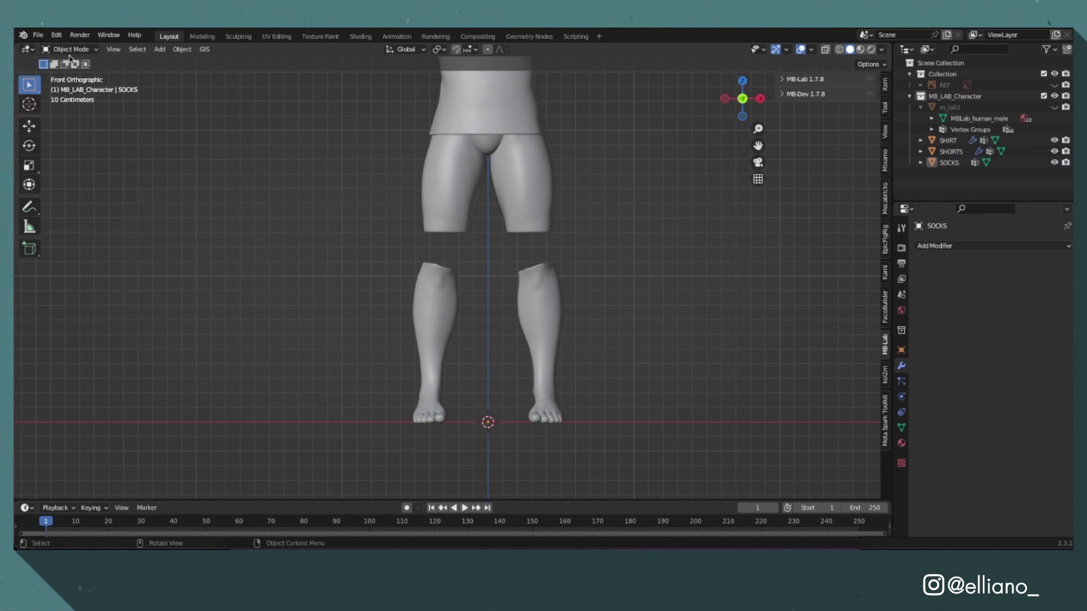
Step: Import the boot model, rotate it 90° on Z and scale it to the foot
left_click(38, 34)
mouse_move(94, 188)
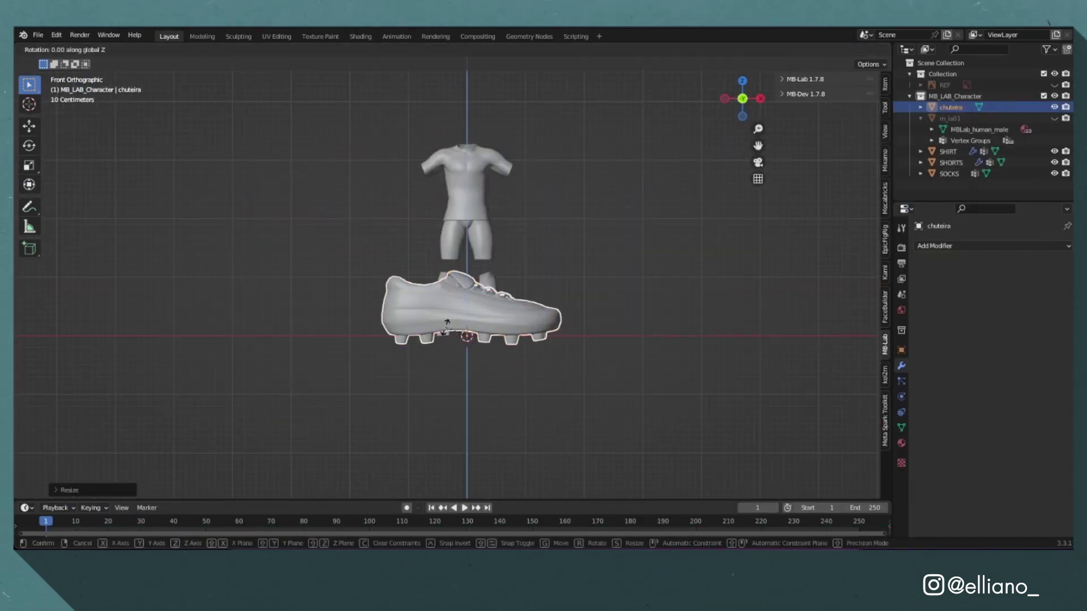
key("r")
key("z")
key("9")
key("0")
key("Return")
key("s")
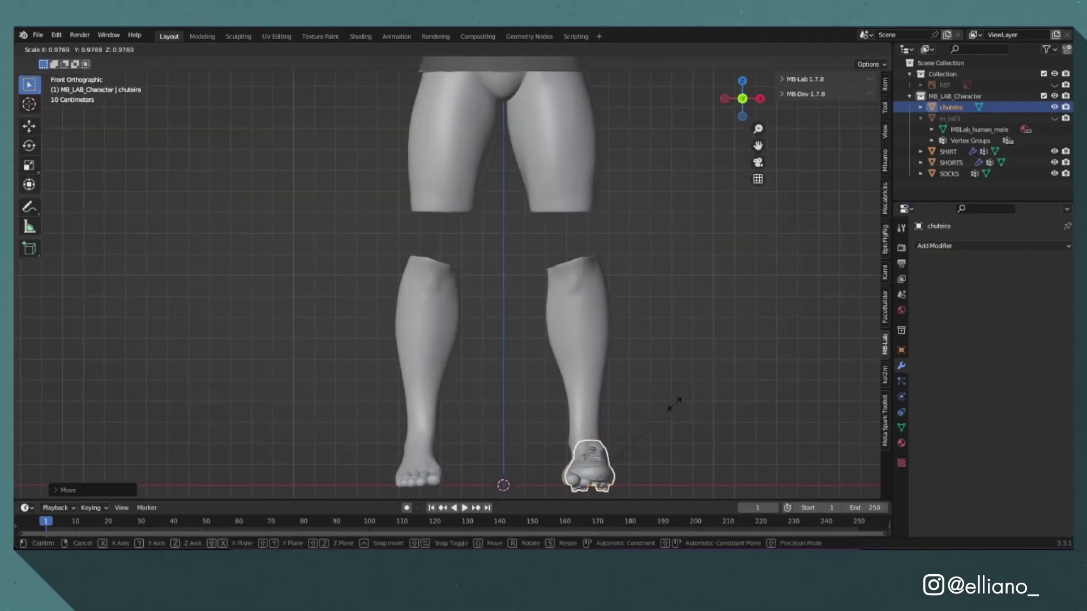
Step: Move the boot along X onto the right foot and mirror it to the other foot
key("g")
key("x")
left_click(659, 421)
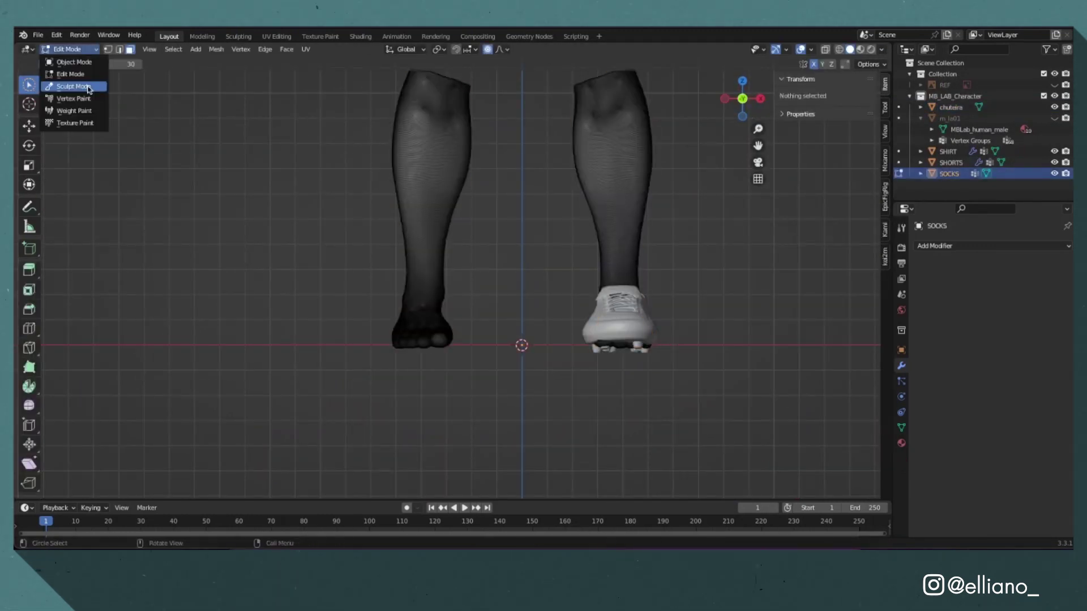
left_click(65, 64)
left_click_drag(696, 396, 359, 304)
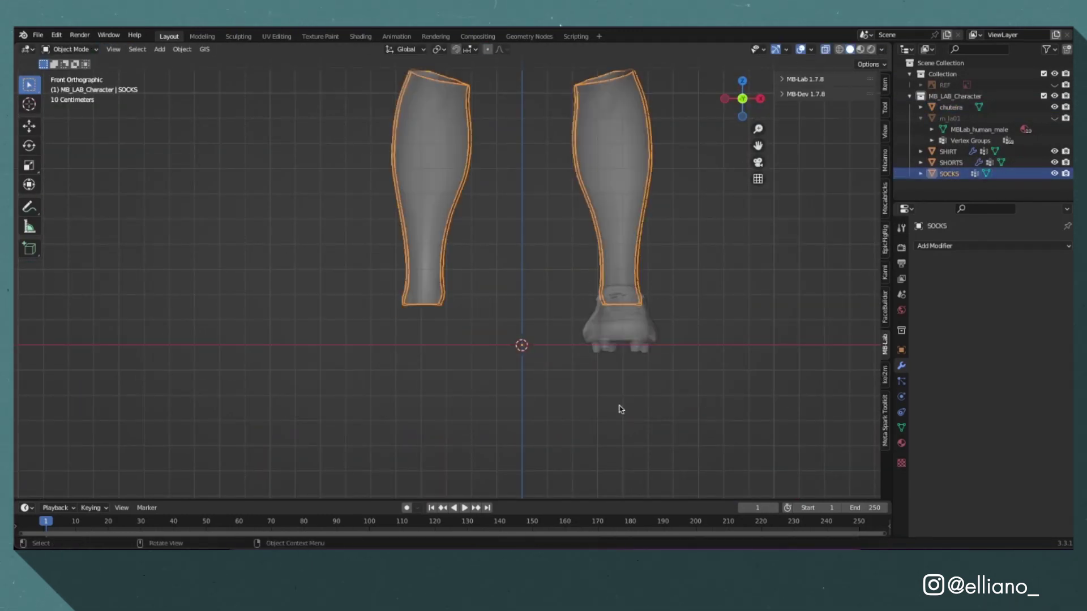
left_click(1042, 280)
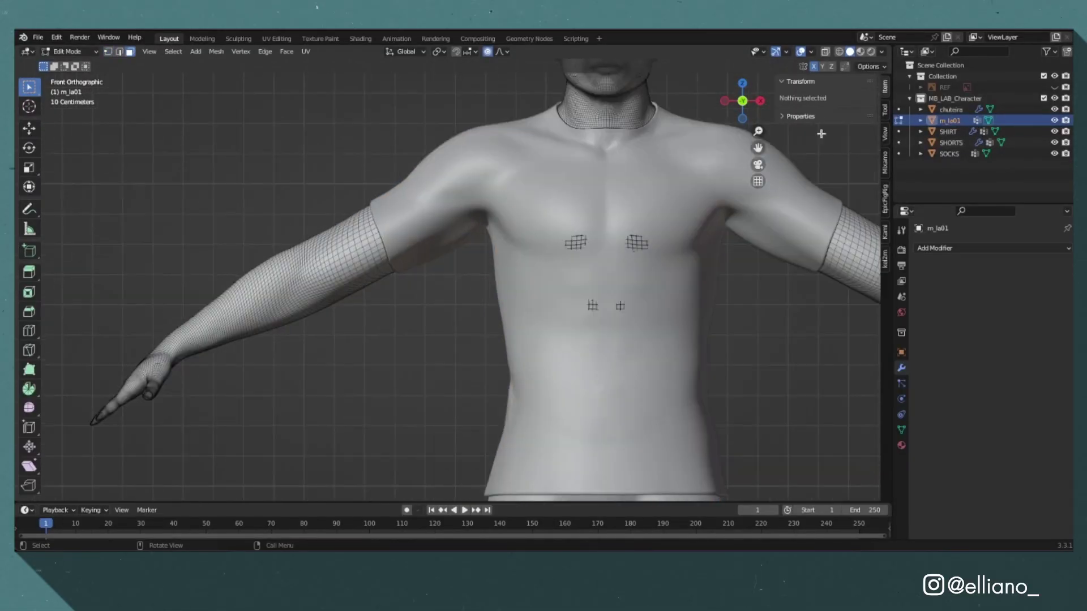
Step: Circle-select all the head faces on the body mesh, checking the neck selection from the side
left_click_drag(29, 87, 73, 129)
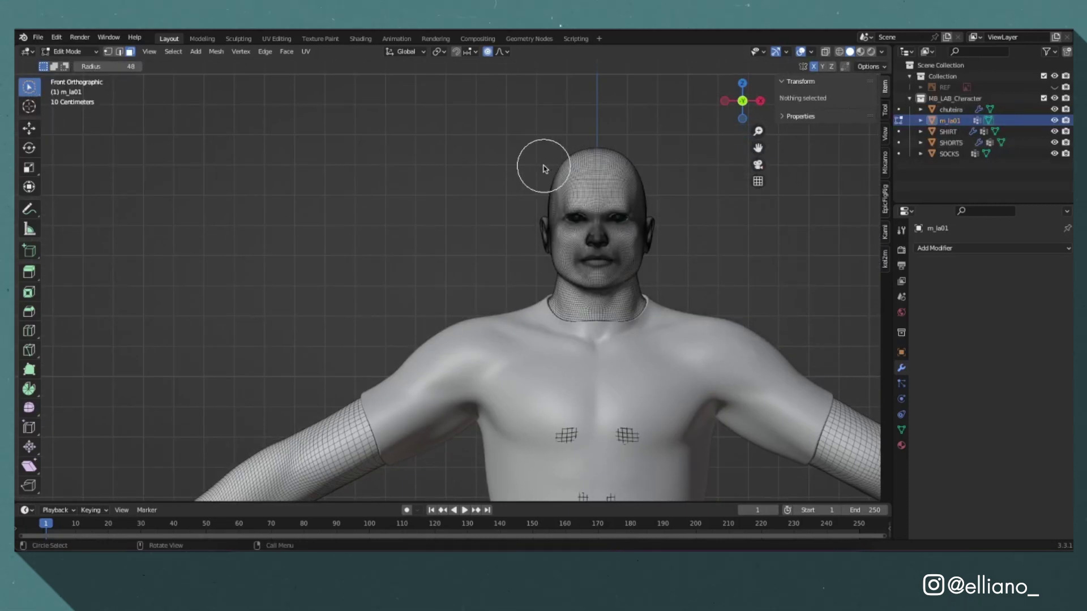
mouse_move(543, 169)
left_mouse_down()
mouse_move(615, 214)
mouse_move(564, 221)
mouse_move(610, 168)
left_mouse_up()
middle_click_drag(563, 245, 436, 289)
middle_click_drag(394, 361, 681, 415)
middle_click_drag(544, 429, 560, 372)
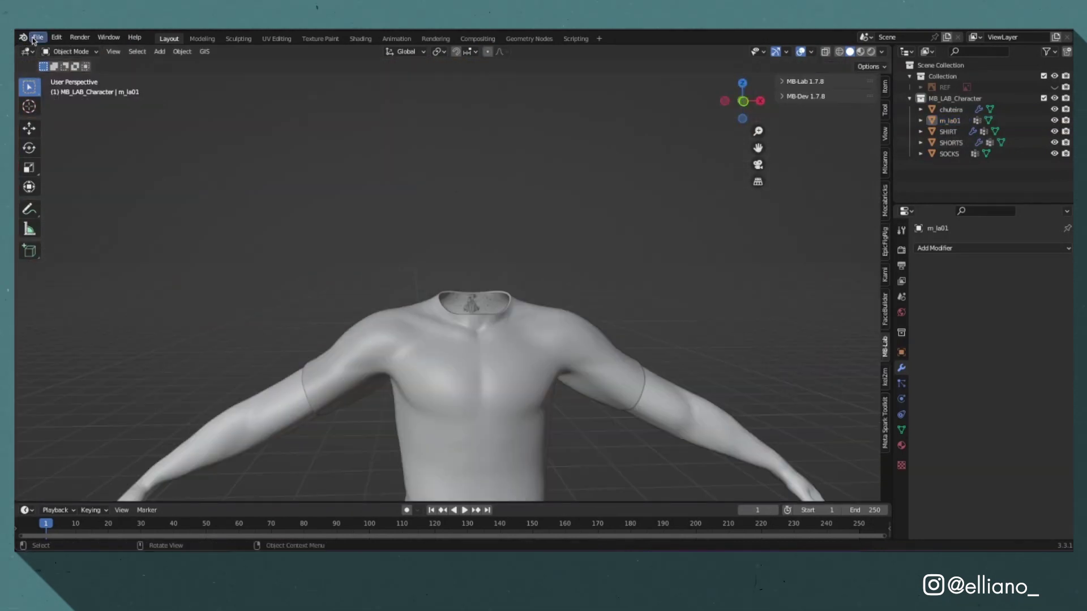
Step: Import the separate FBX head model into the scene
left_click(38, 36)
mouse_move(81, 190)
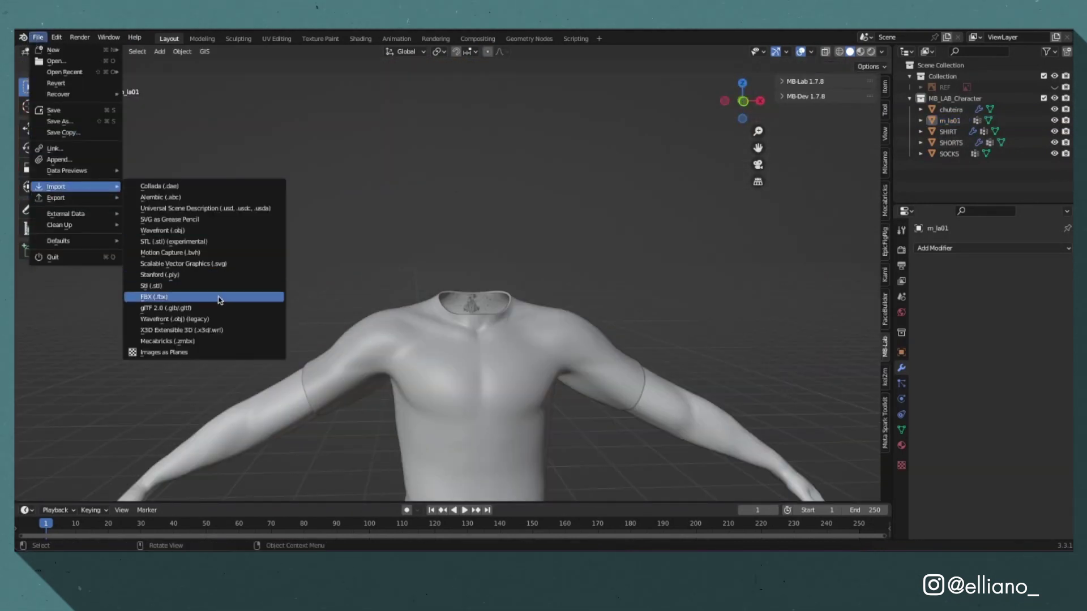
left_click(220, 298)
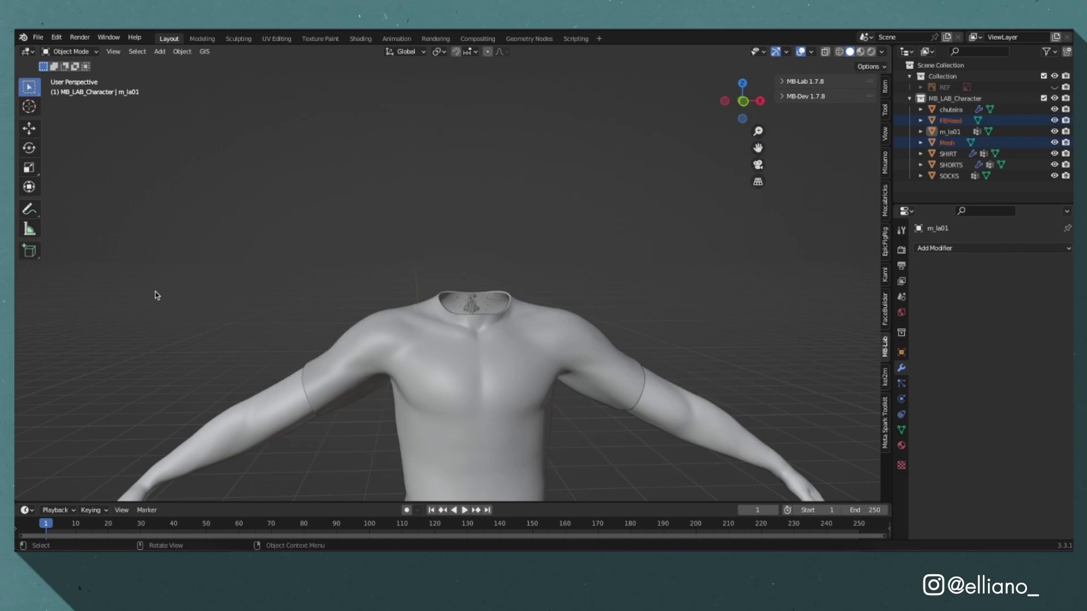
scroll(577, 446, "down", 4)
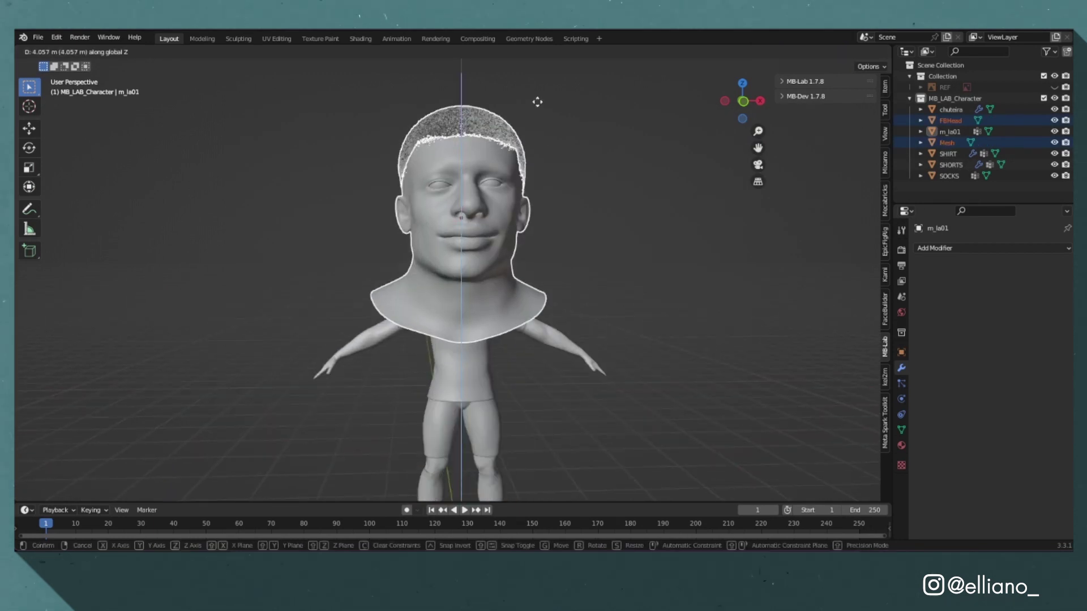
Step: Scale the imported head and move it along Z onto the body's neck
key("s")
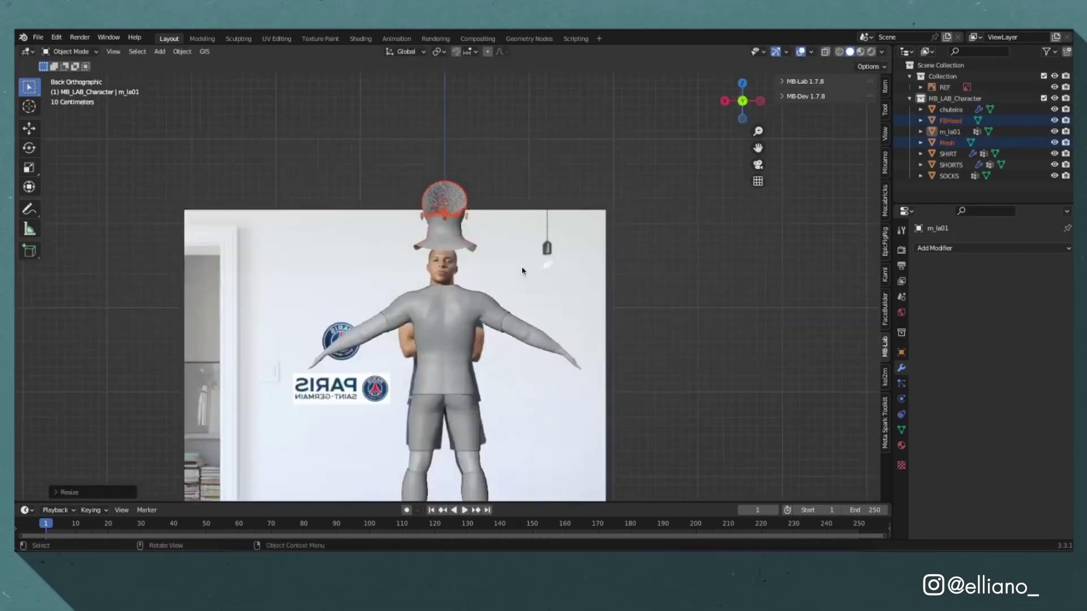
key("KP_1")
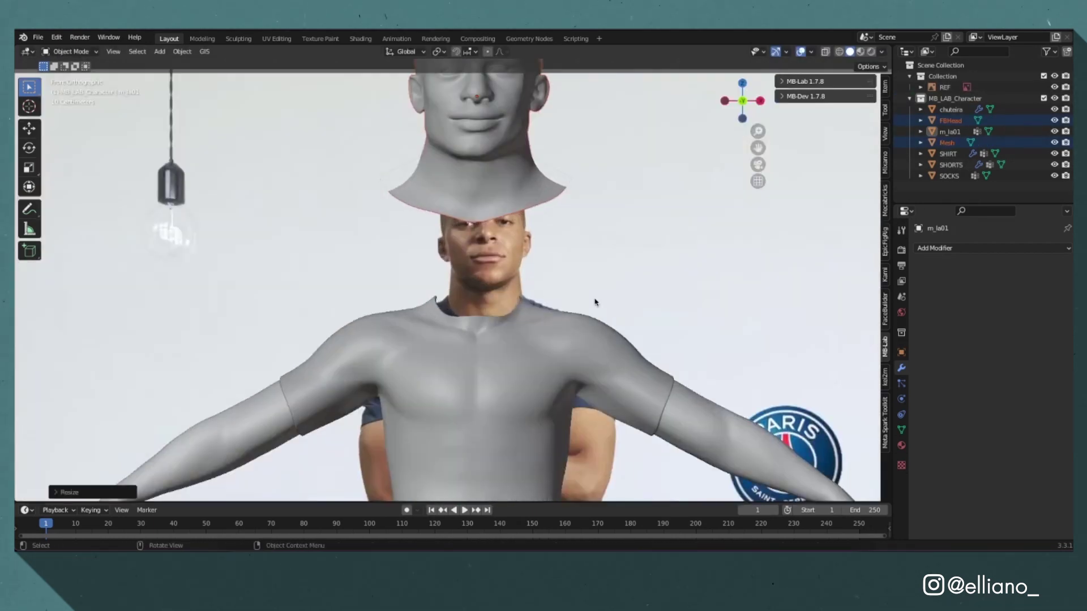
key("g")
key("z")
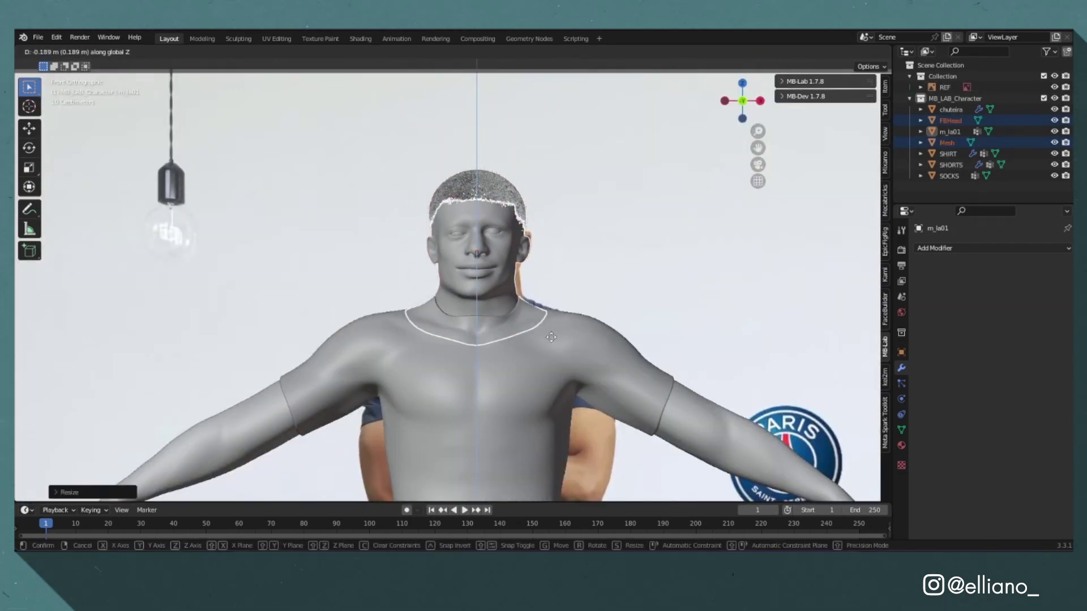
left_click(551, 337)
middle_click_drag(611, 242, 498, 265)
middle_click_drag(284, 323, 517, 274)
Step: Select the head, check the neck fit from several angles, and return to Object Mode
left_click(526, 309)
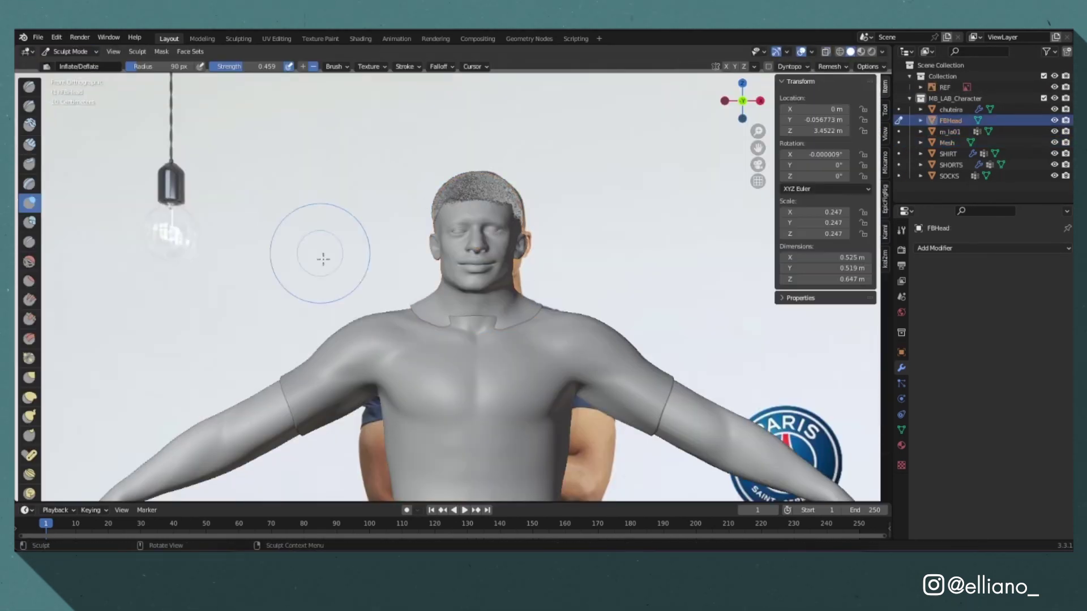
middle_click_drag(327, 242, 456, 300)
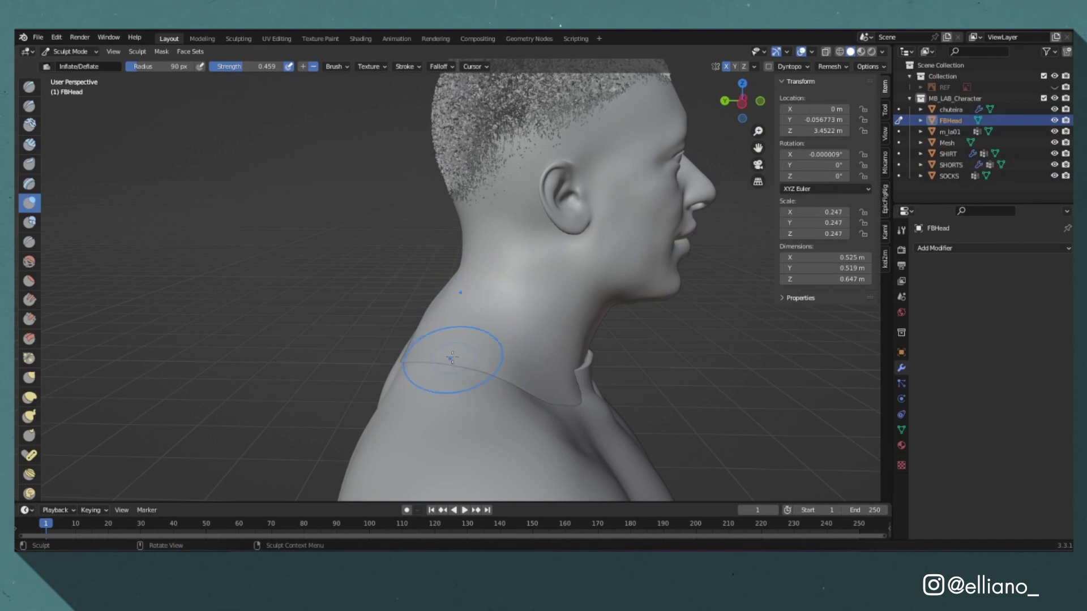
mouse_move(435, 358)
middle_mouse_down()
mouse_move(461, 364)
mouse_move(595, 283)
middle_mouse_up()
scroll(728, 218, "down", 8)
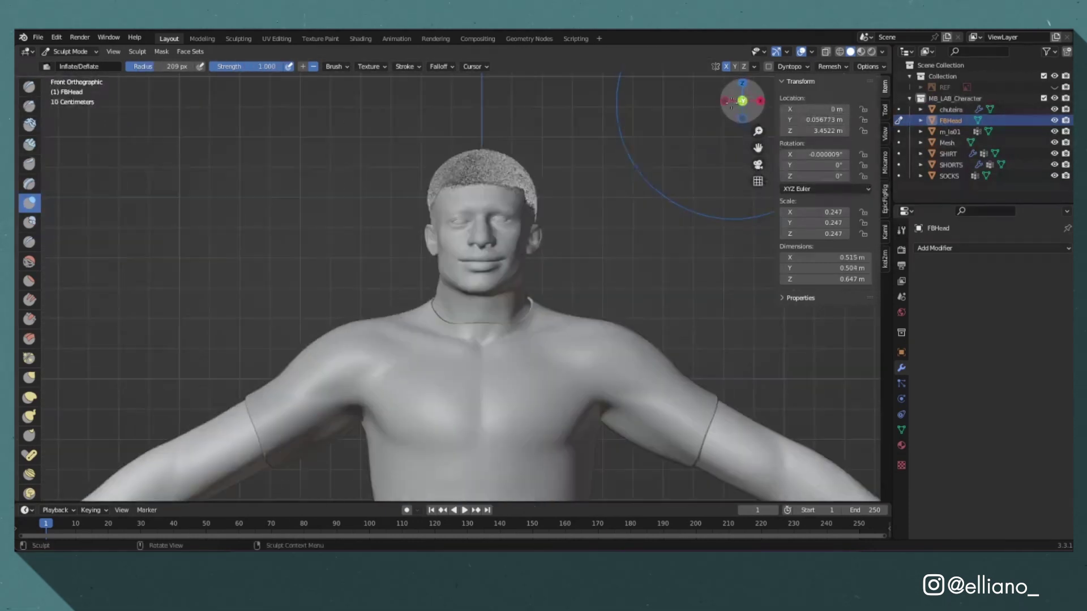
left_click(70, 51)
left_click(74, 64)
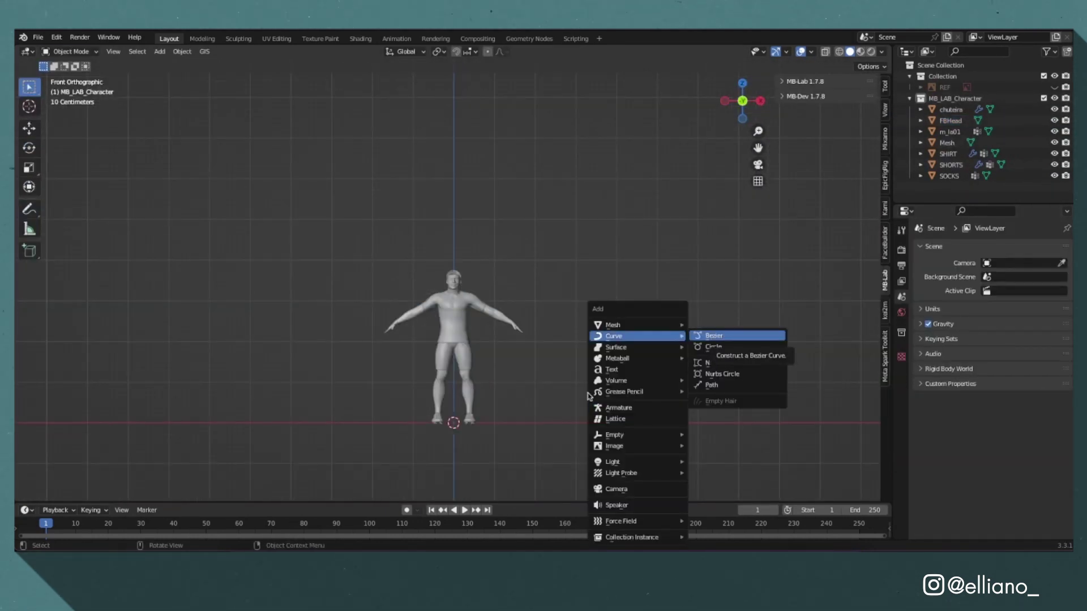
Step: Add a Bezier curve, then scale it and shift it along X to fit the brow
left_click(728, 335)
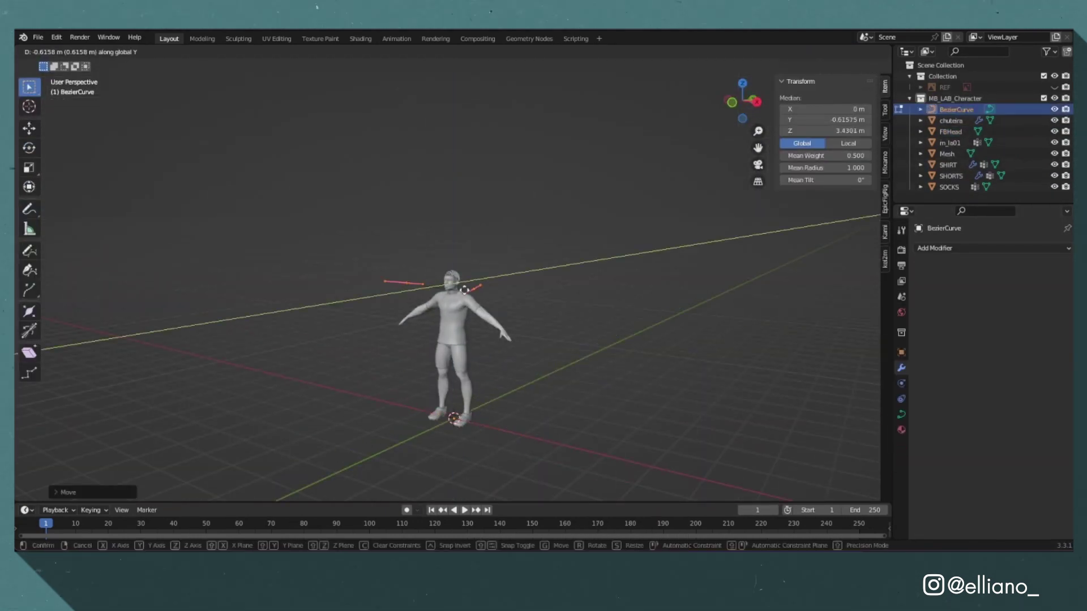
key("s")
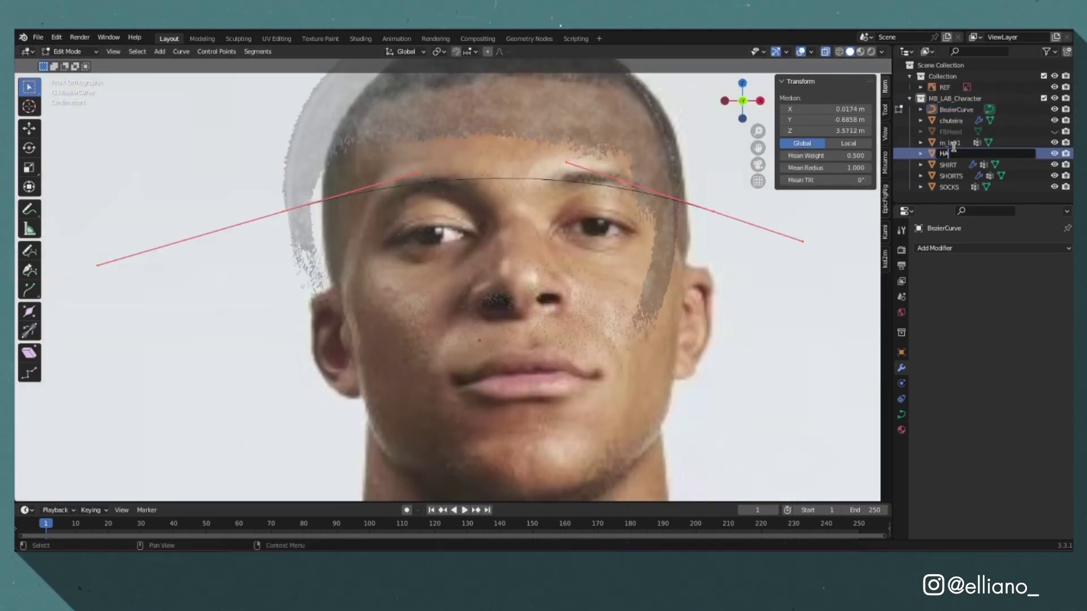
key("g")
key("x")
left_click(170, 238)
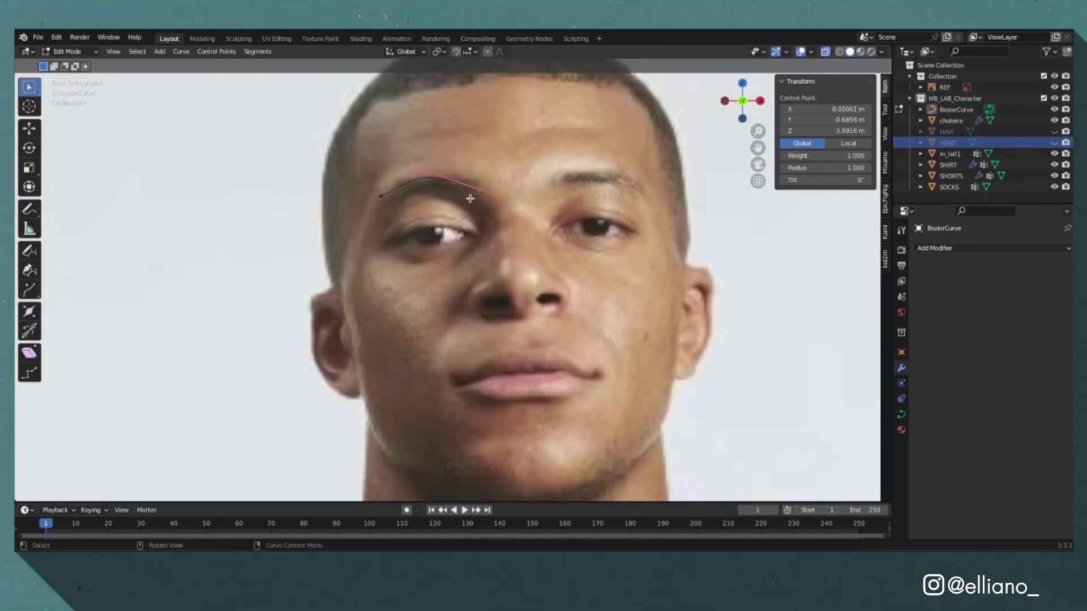
middle_click_drag(170, 238, 562, 252)
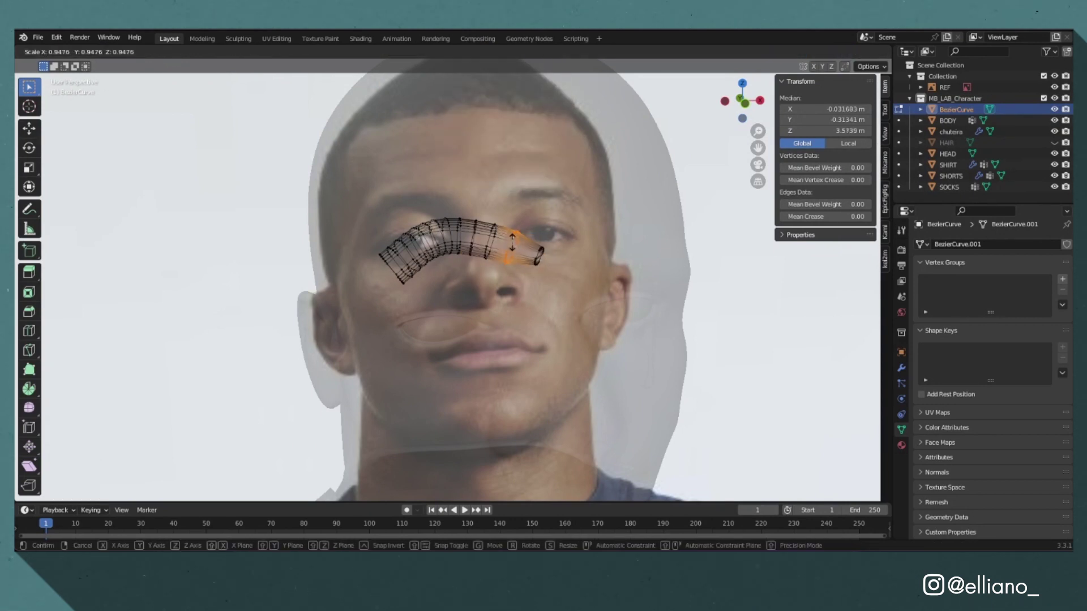
key("s")
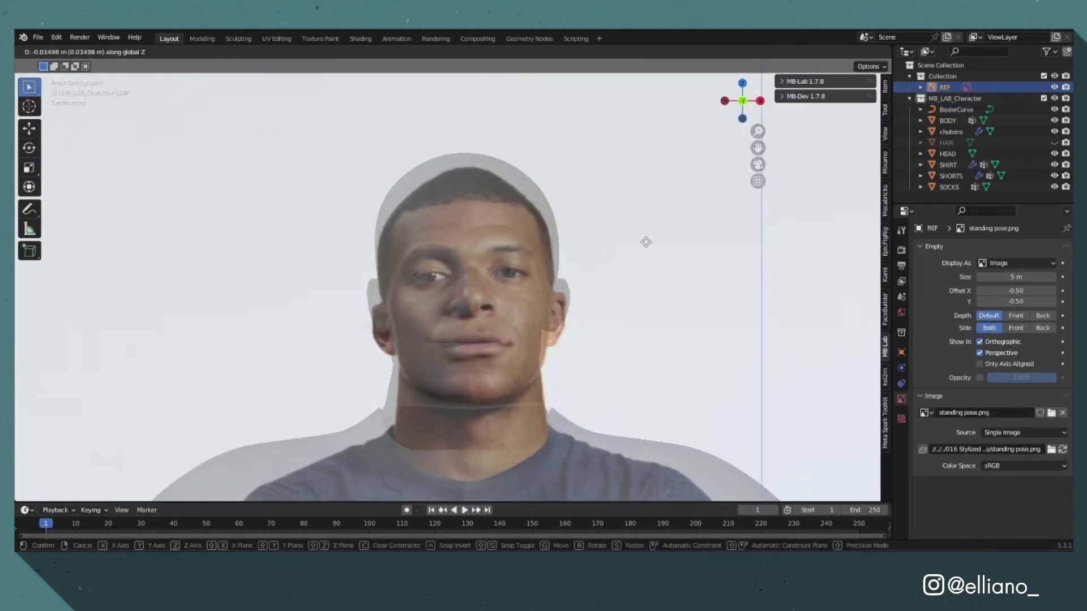
Step: Rename the curve object to 'Eyebrow' in the Outliner
double_click(958, 107)
type("E")
type("yebrow")
key("Return")
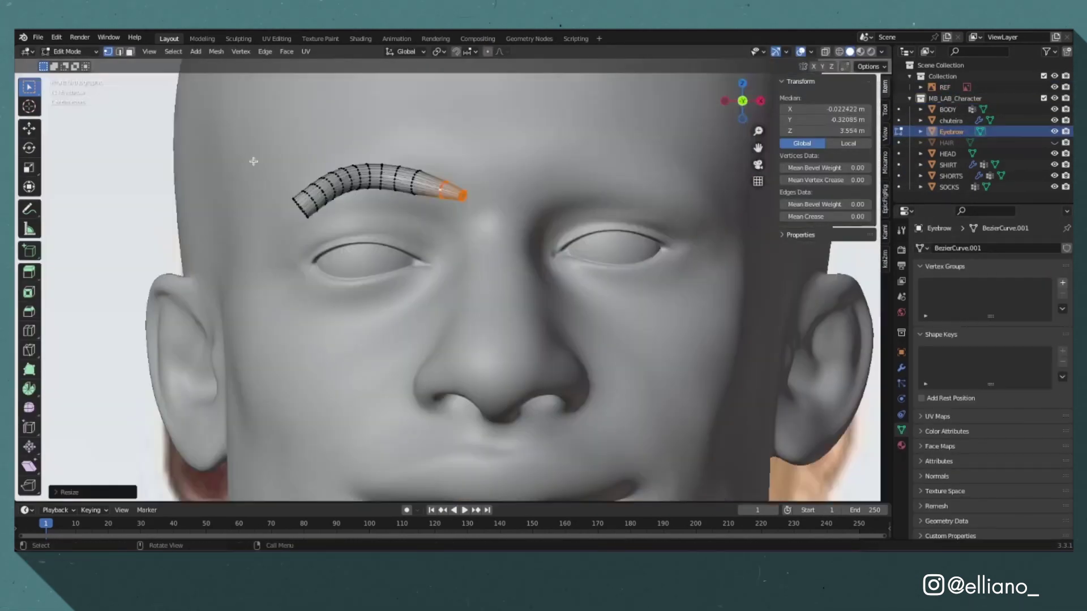
Step: Adjust the eyebrow tube's end loops and scale it to match the reference photo
left_click(647, 153, "alt")
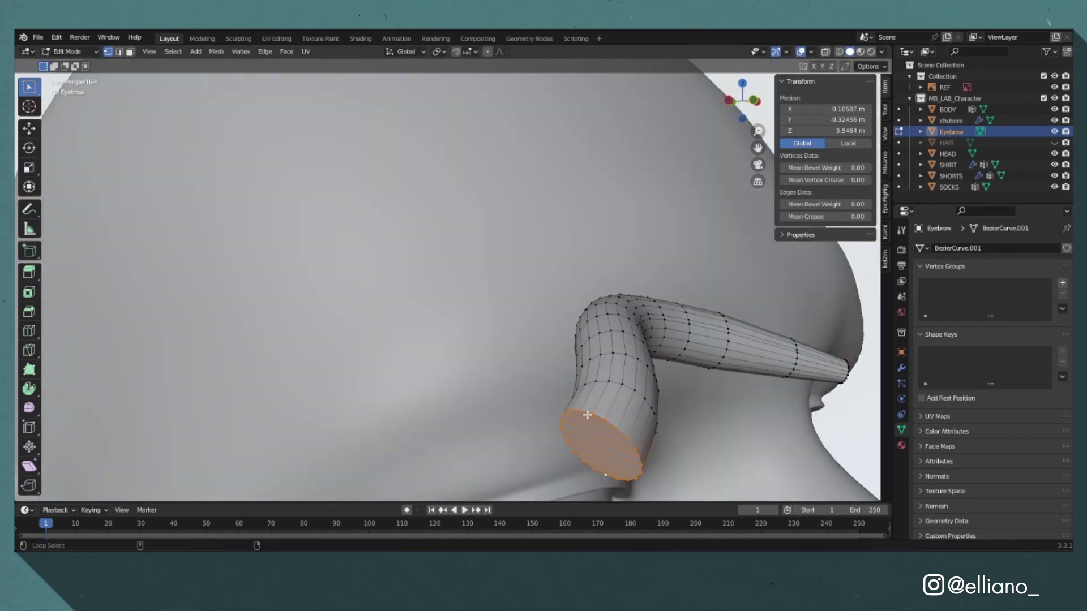
left_click(164, 343, "alt")
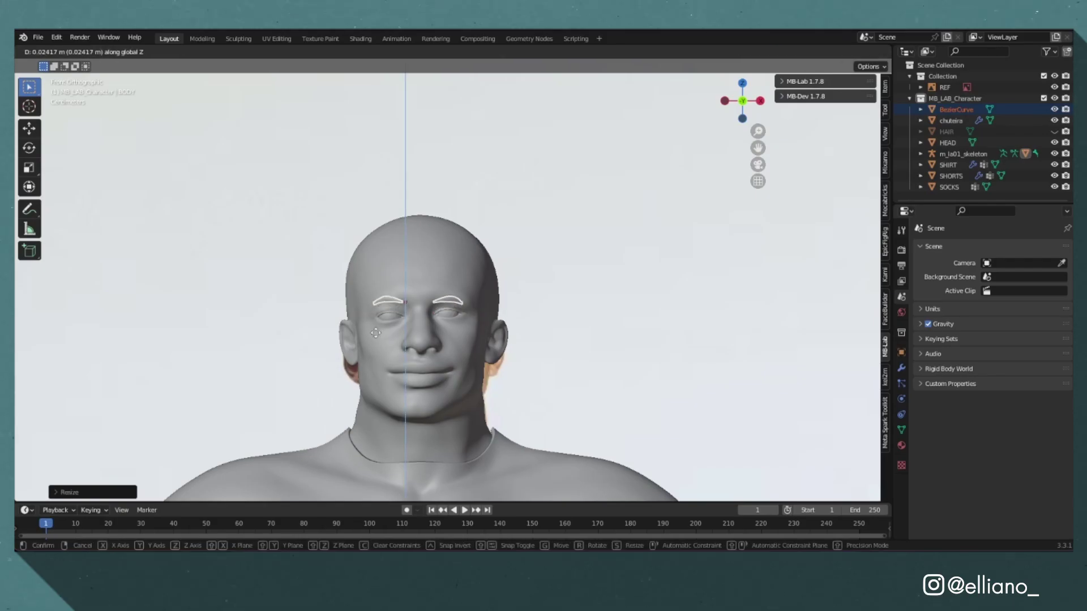
left_click(375, 333)
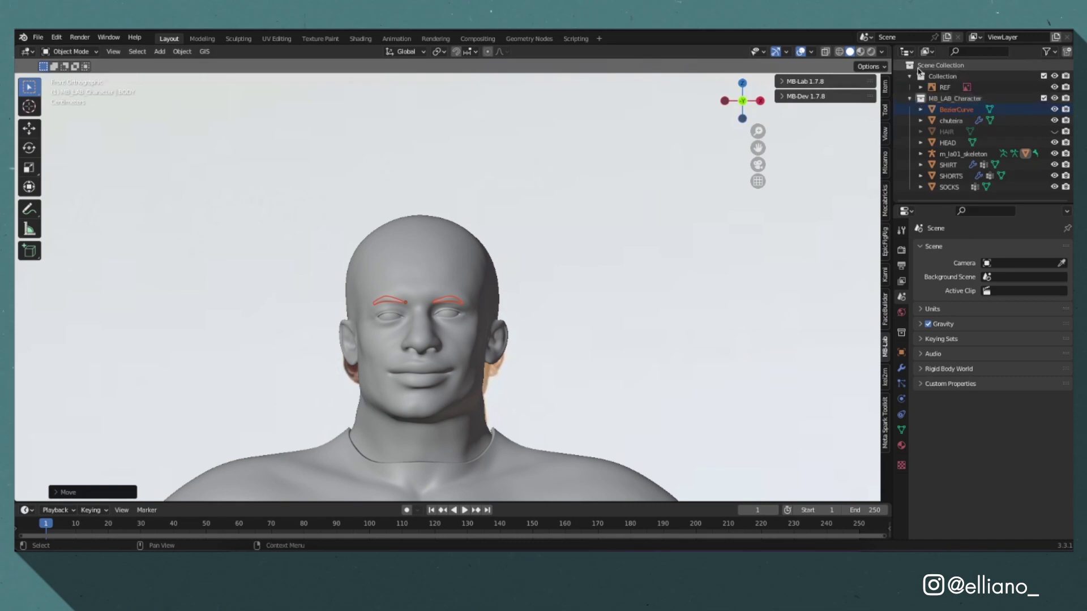
left_click(1044, 88)
scroll(509, 306, "up", 5)
key("s")
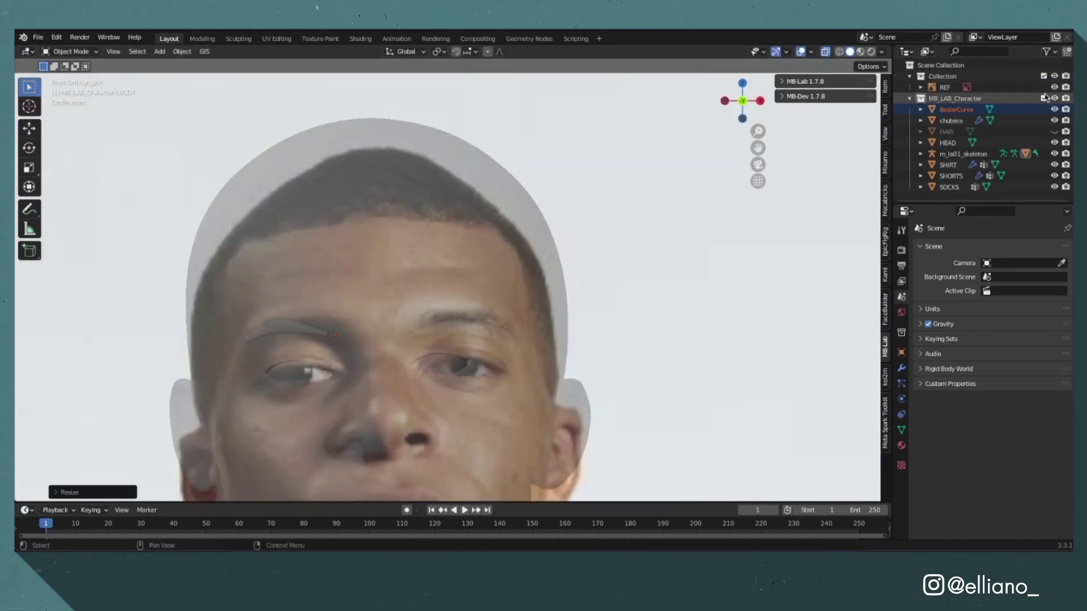
left_click(1053, 88)
Step: Check the eyebrows in wireframe, then leave Edit Mode and return to solid shading
key("Tab")
key("shift+z")
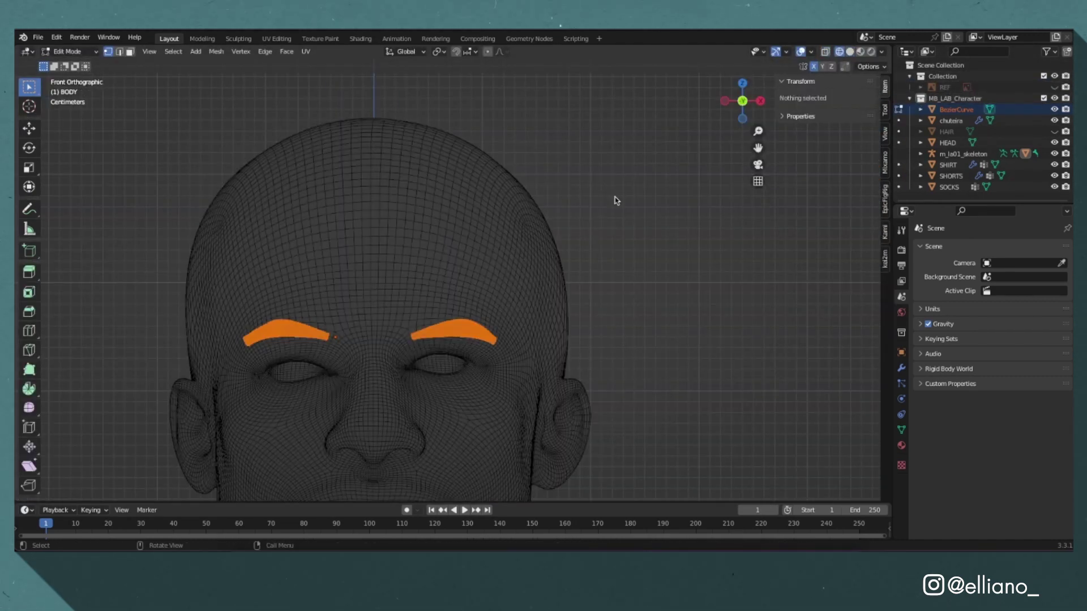
key("Tab")
key("shift+z")
Step: Unhide HAIR and put the HEAD mesh into Edit Mode with the eye in view
left_click(1054, 131)
scroll(446, 330, "down", 3)
left_click(446, 330)
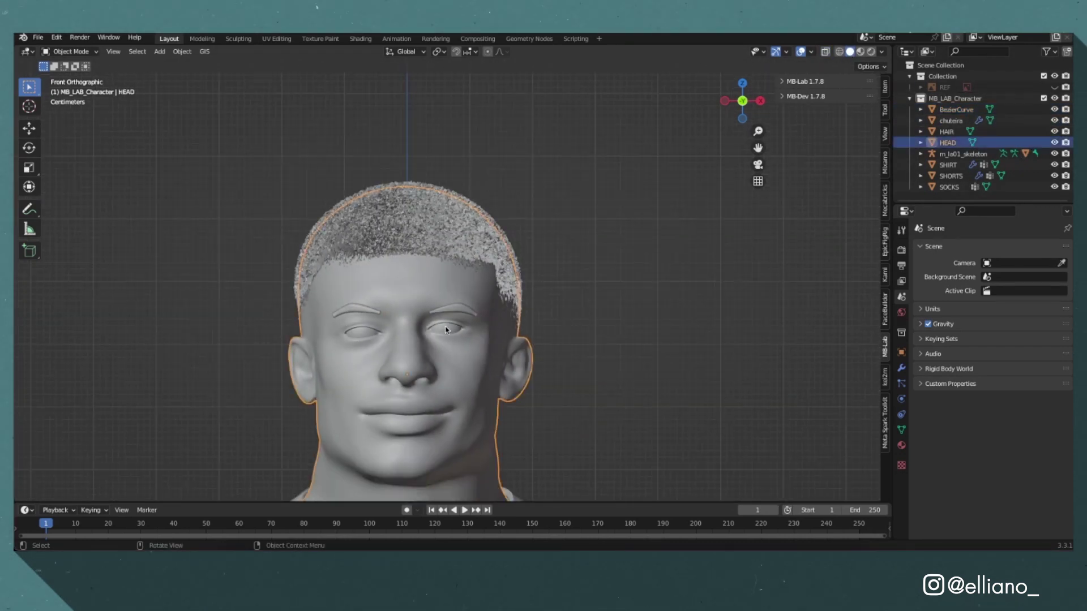
key("Tab")
scroll(445, 330, "up", 5)
middle_click_drag(445, 330, 611, 246)
Step: Circle-select the eyeball faces, including those along the upper edge
key("c")
left_click_drag(611, 245, 403, 223)
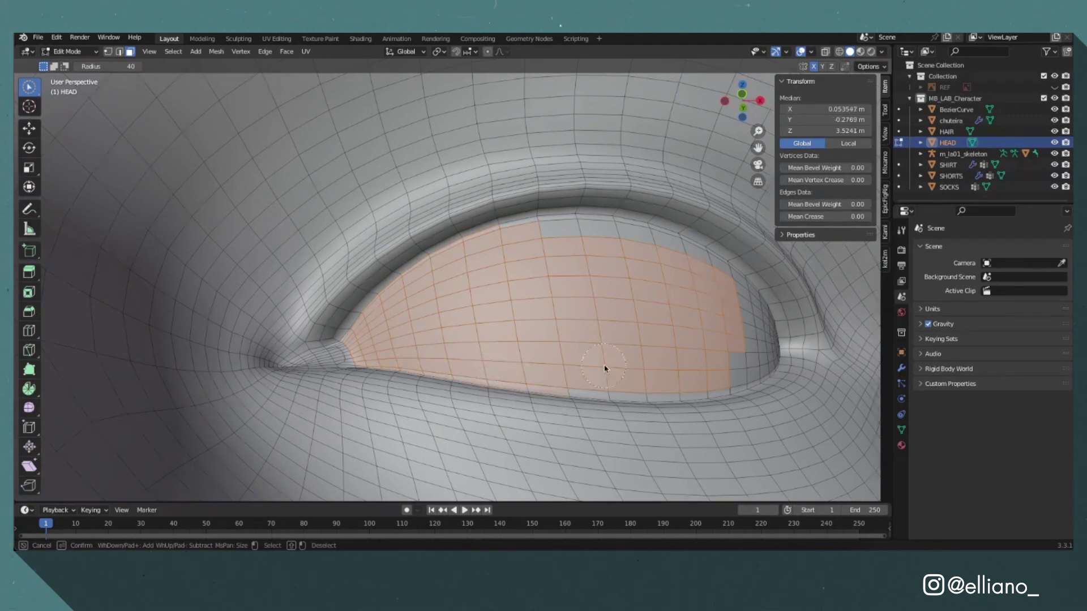
scroll(723, 216, "up", 5)
left_click_drag(718, 328, 749, 227)
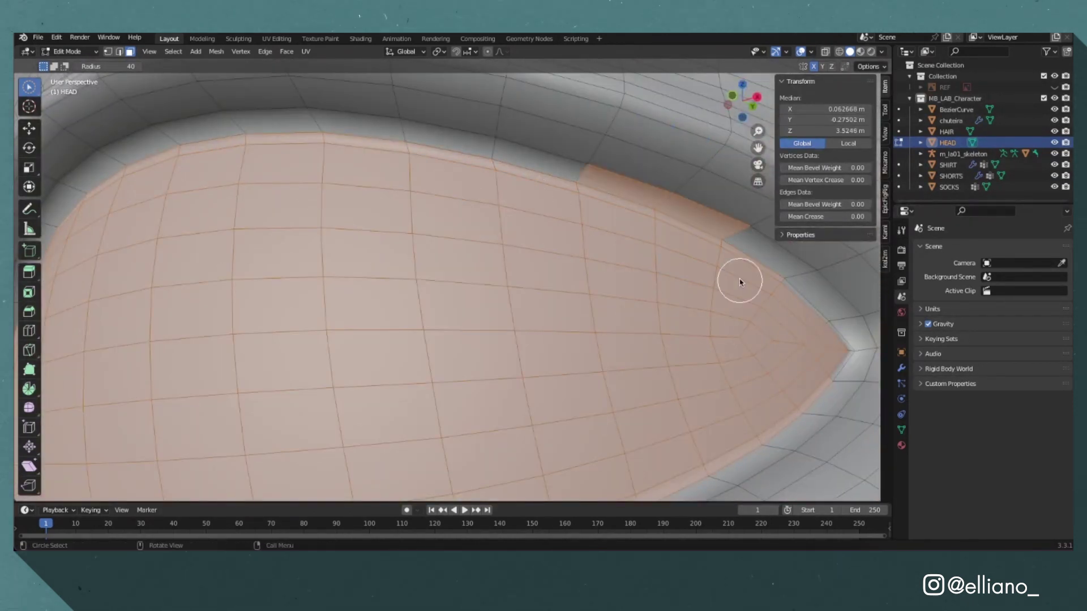
key("Escape")
scroll(813, 344, "down", 5)
middle_click_drag(813, 344, 554, 221)
scroll(554, 220, "up", 5)
scroll(493, 216, "down", 5)
Step: Add the remaining eyeball faces to the selection, undoing a stray path pick
left_click_drag(354, 223, 214, 282)
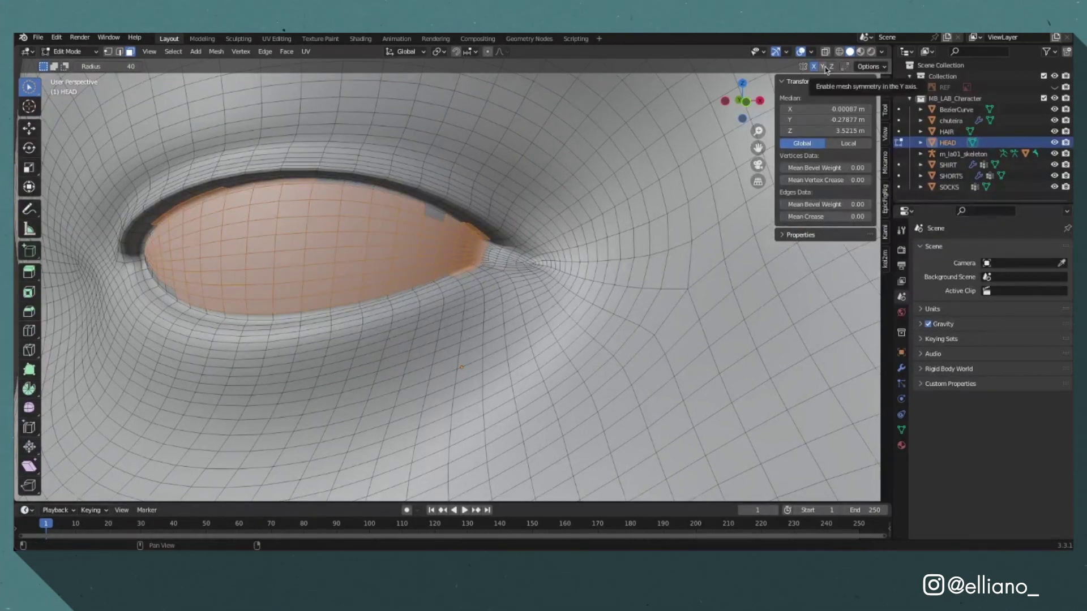
scroll(509, 284, "down", 6)
middle_click_drag(453, 317, 522, 299)
scroll(522, 299, "up", 8)
scroll(305, 173, "down", 2)
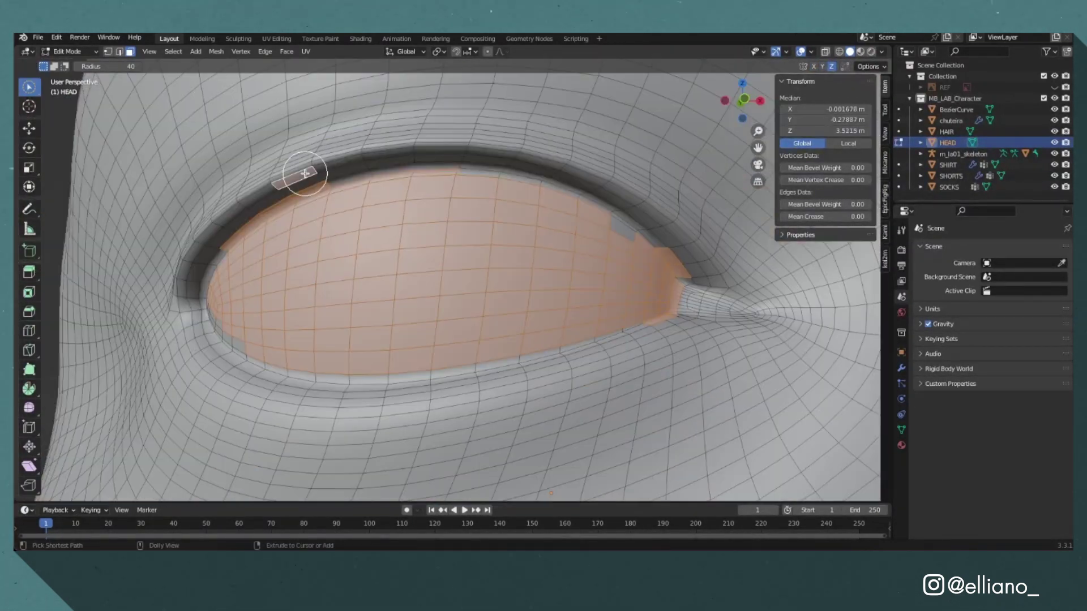
left_click(305, 173, "ctrl")
key("ctrl+z")
scroll(308, 182, "up", 5)
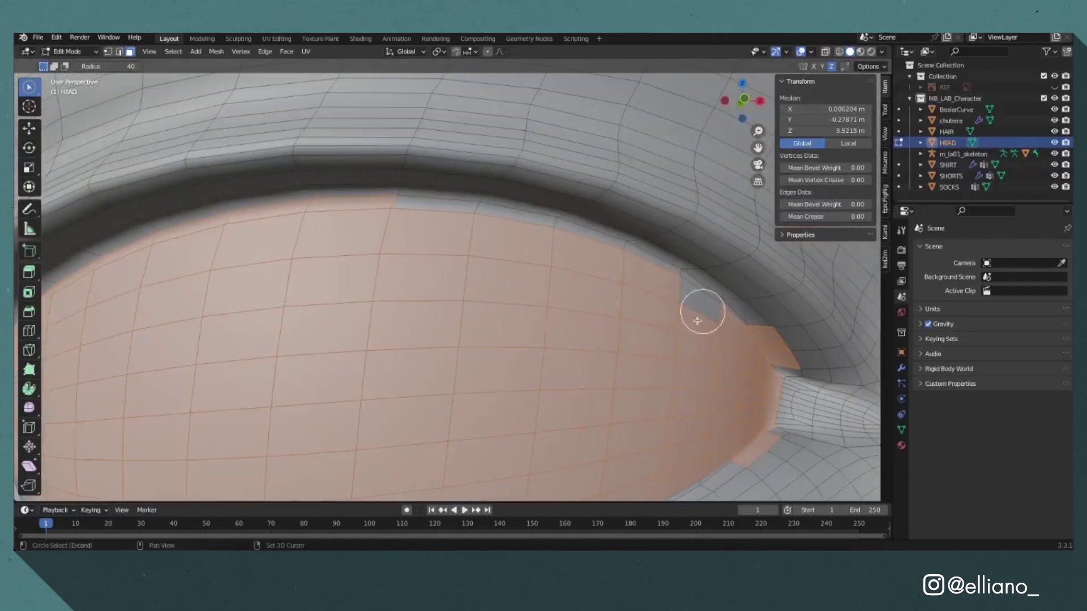
scroll(395, 317, "down", 5)
key("c")
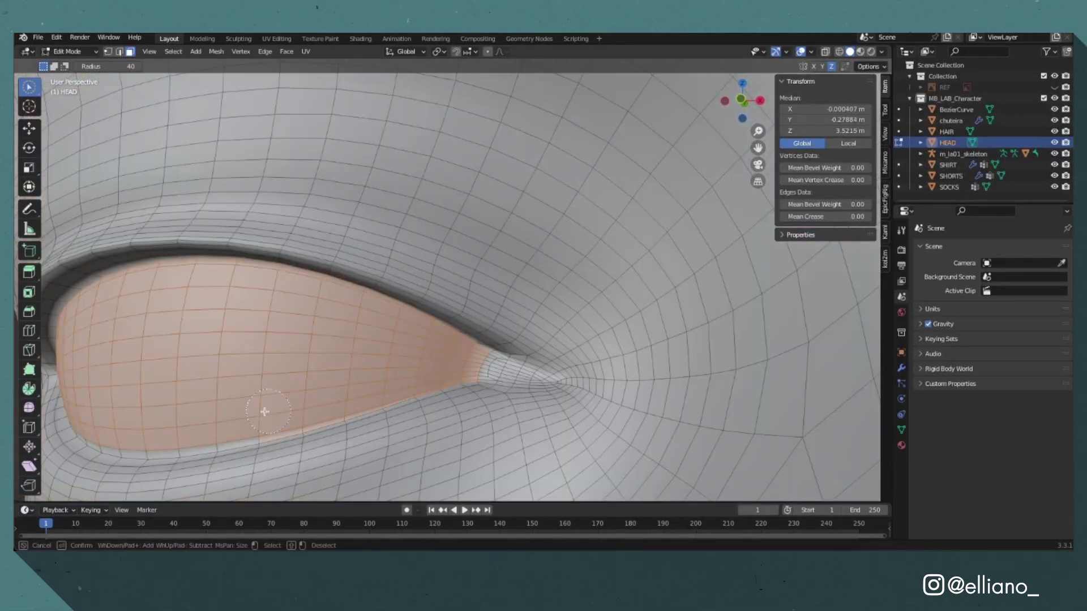
middle_click_drag(106, 425, 315, 283)
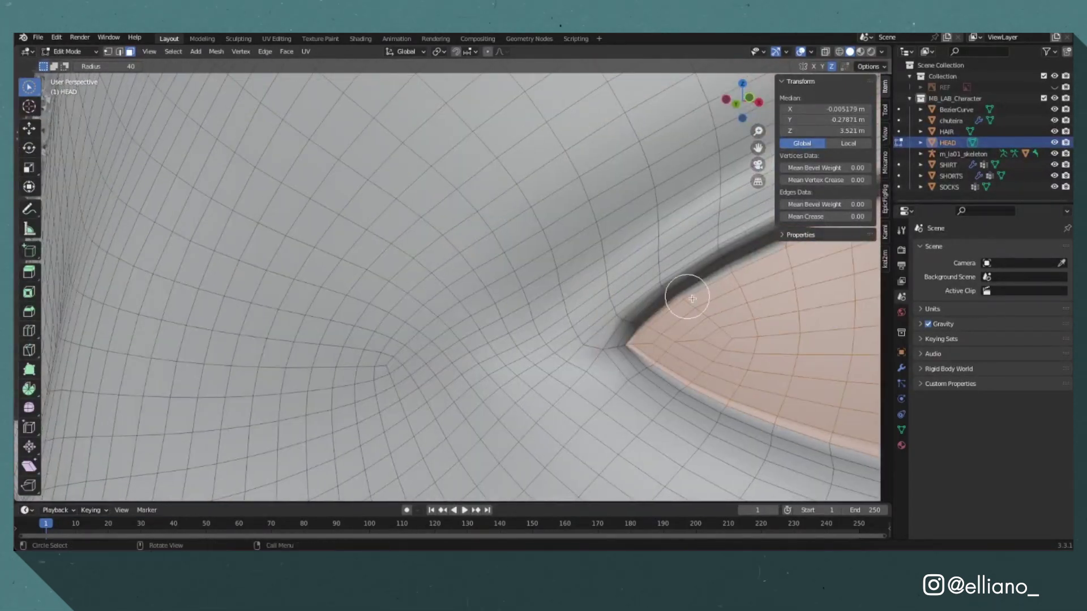
middle_click_drag(709, 300, 606, 186)
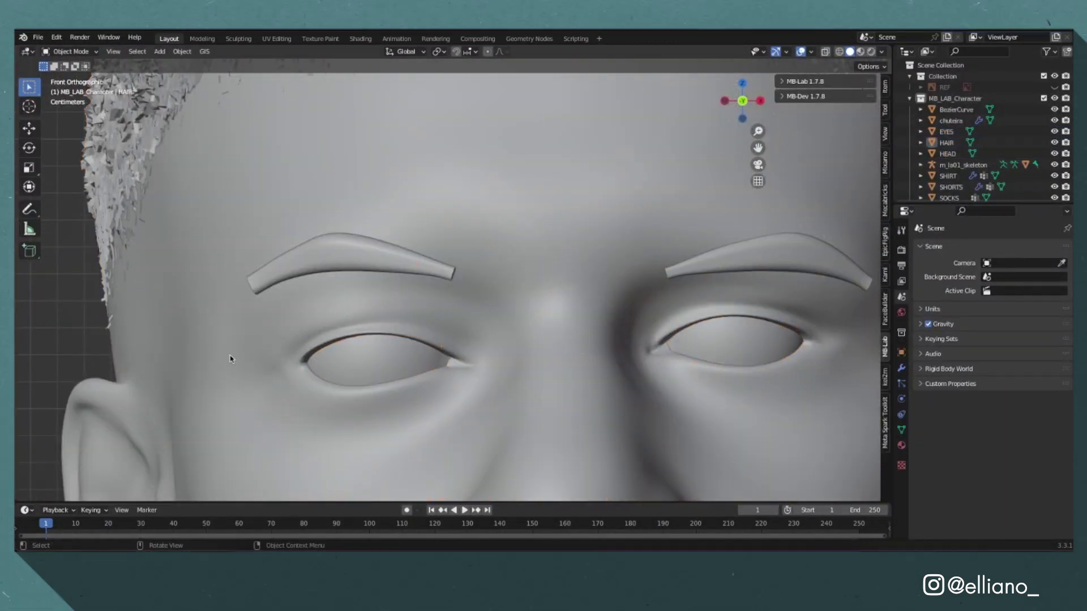
Step: Add a UV sphere and delete its back half to make a half sphere
key("shift+a")
left_click(588, 321)
key("ctrl+KP_3")
scroll(411, 340, "down", 5)
key("Tab")
key("b")
left_click_drag(374, 389, 347, 250)
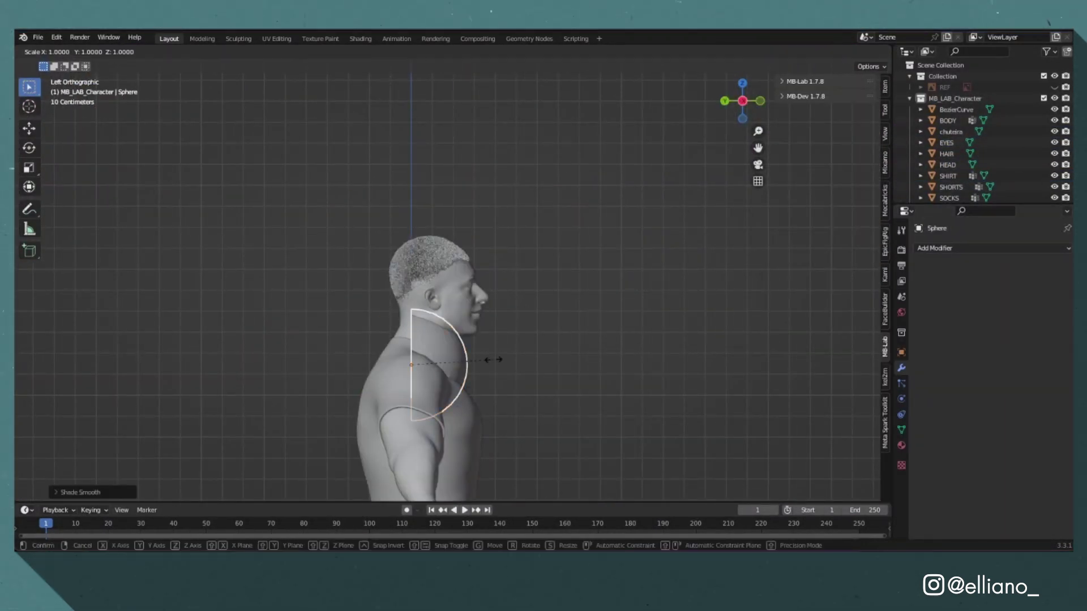
scroll(595, 357, "up", 5)
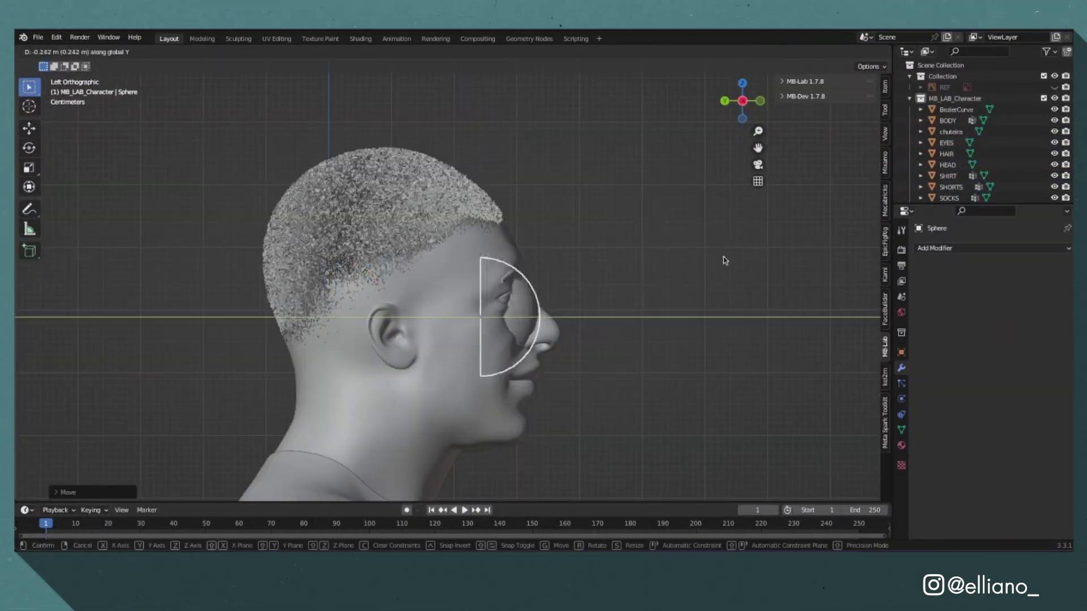
key("KP_1")
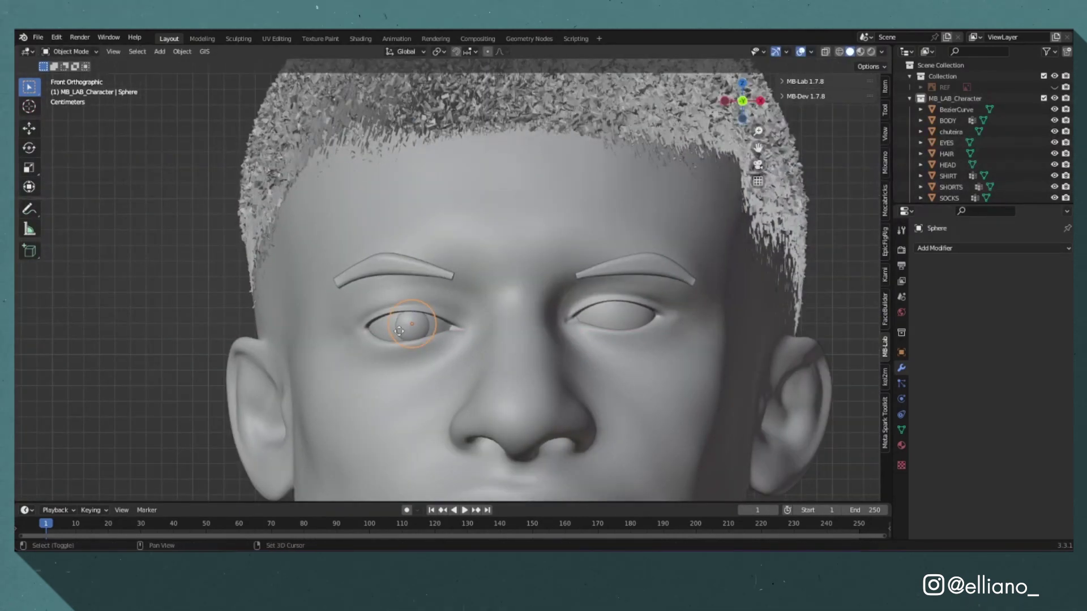
Step: Move and scale the half sphere into the eye socket
key("ctrl+KP_3")
key("KP_1")
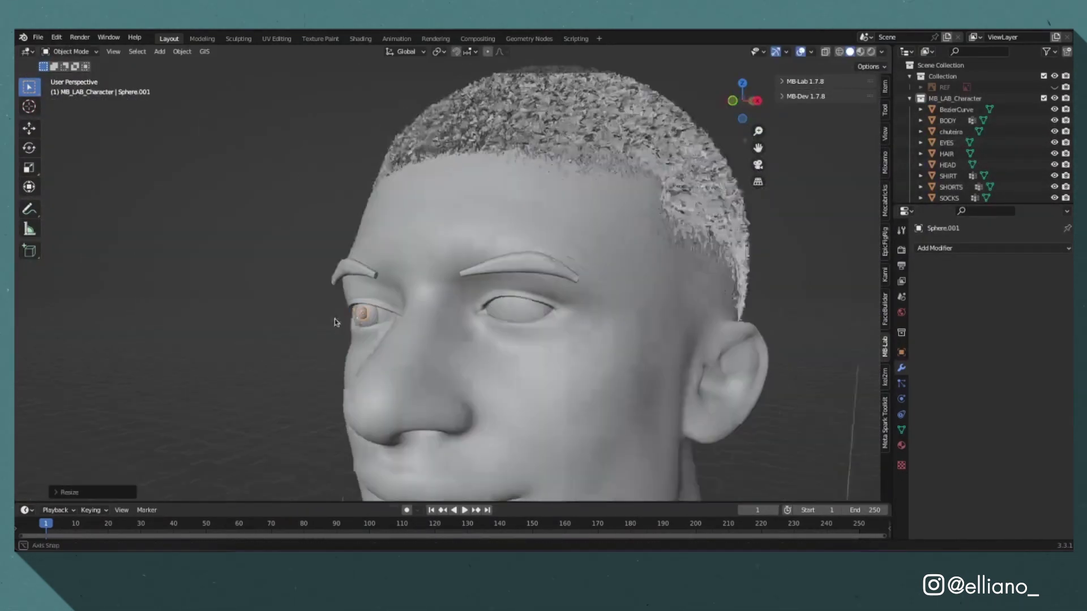
middle_click_drag(334, 322, 638, 298)
key("KP_1")
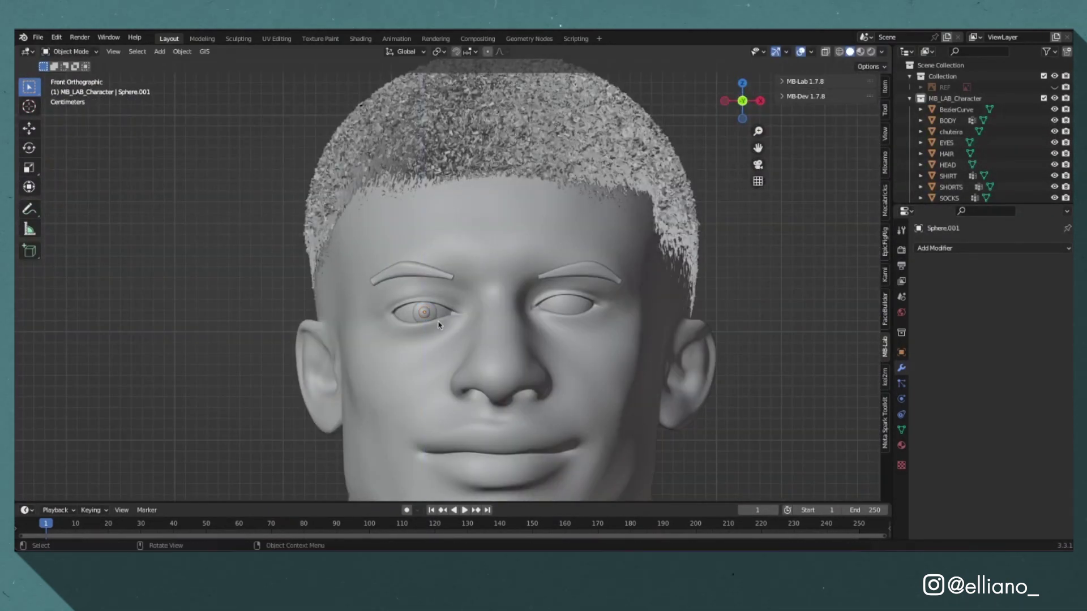
scroll(373, 378, "up", 5)
left_click(372, 378)
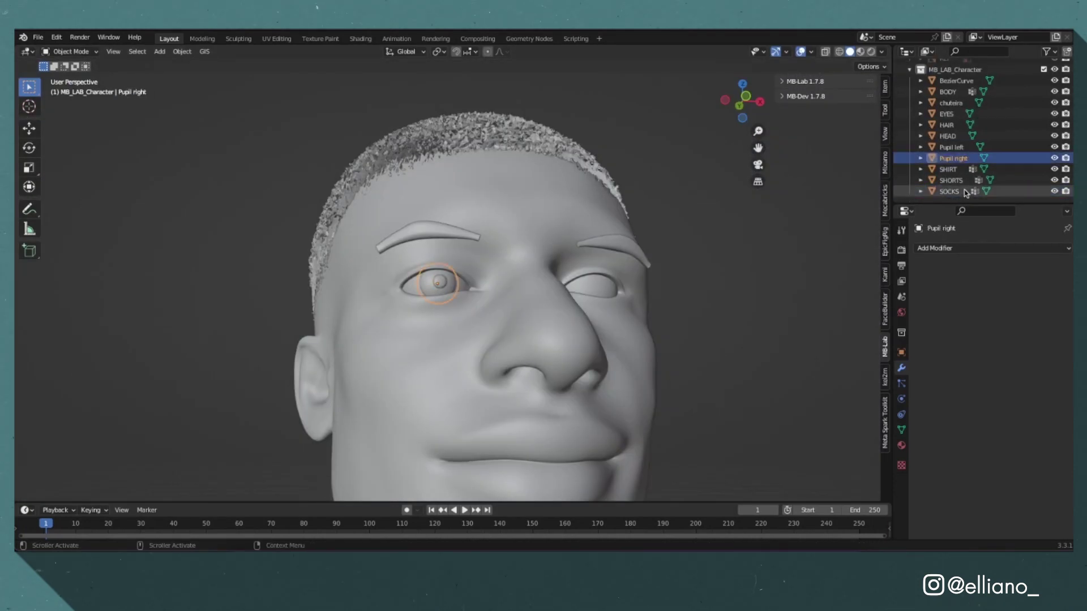
scroll(954, 141, "down", 2)
scroll(955, 140, "up", 1)
Step: Duplicate the eye colour and pupil pieces and move them to the other eye
left_click(948, 154)
left_click(954, 121)
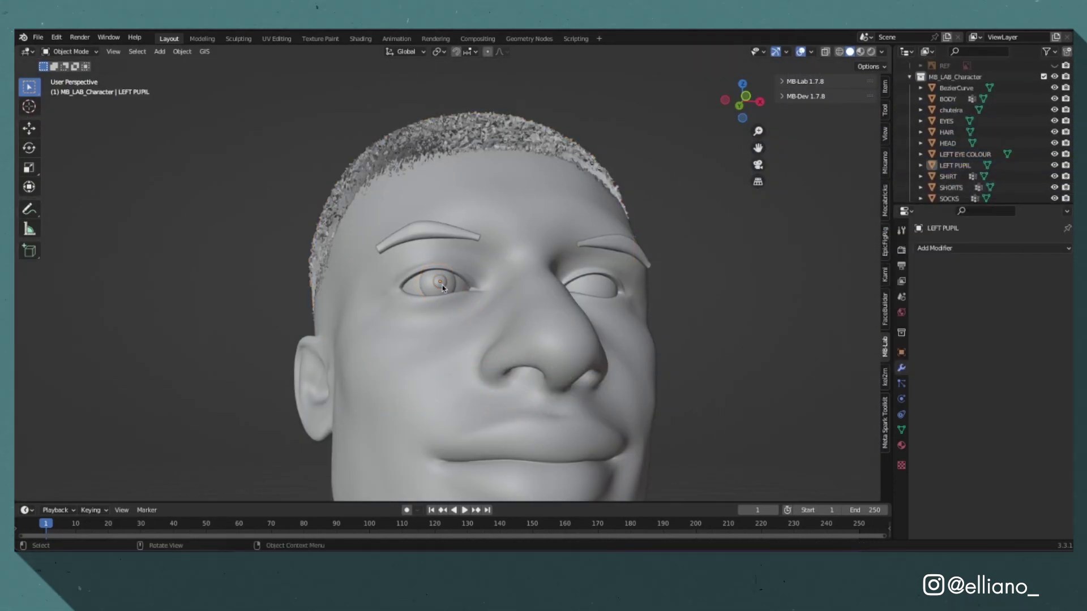
key("shift+d")
key("KP_1")
key("KP_3")
key("z")
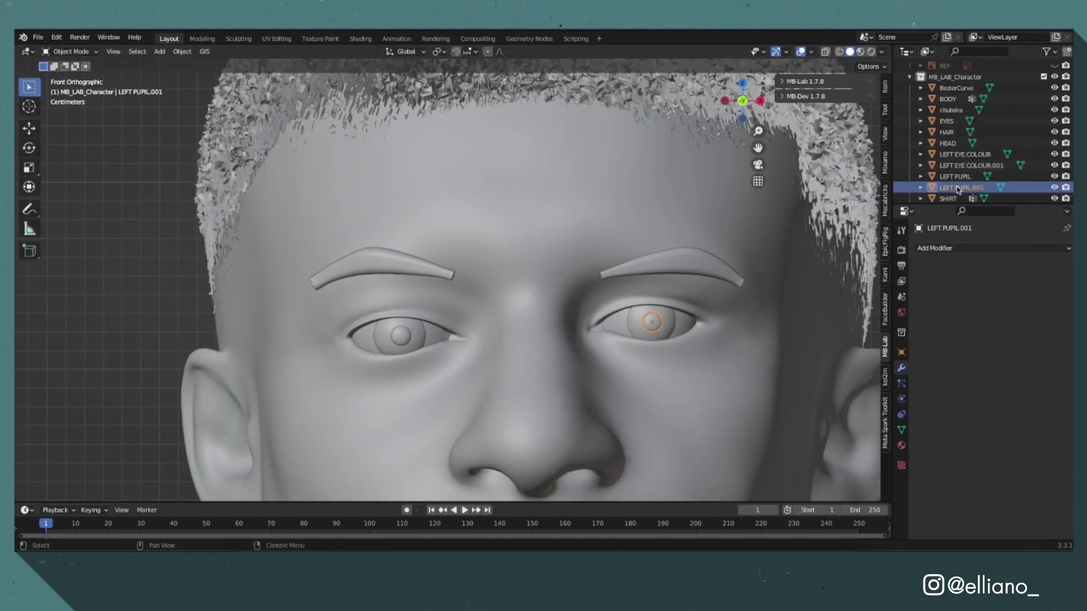
scroll(963, 142, "down", 2)
left_click(965, 144)
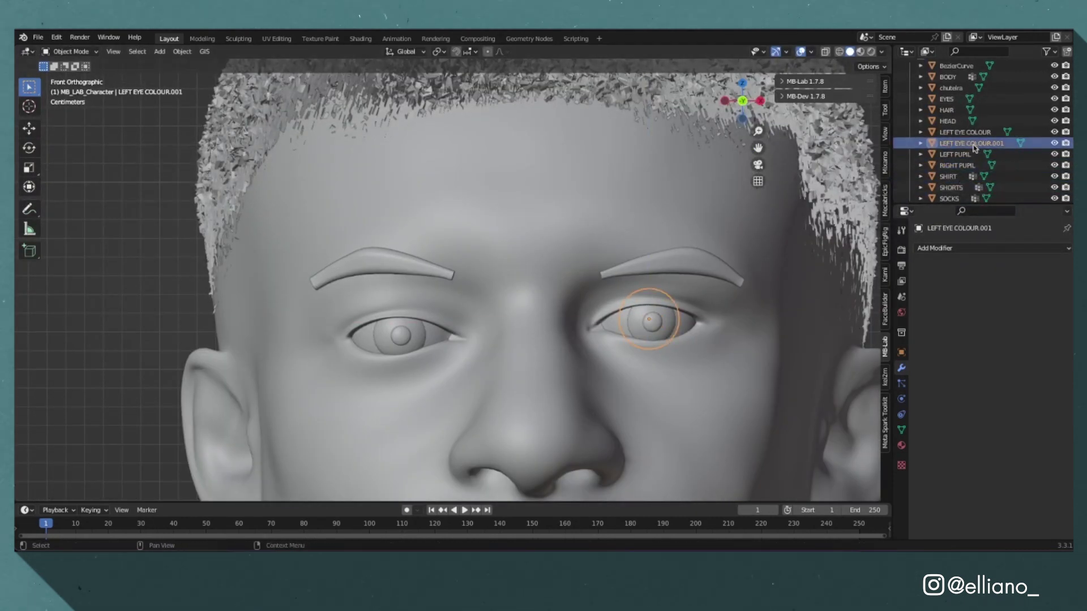
left_click(957, 67)
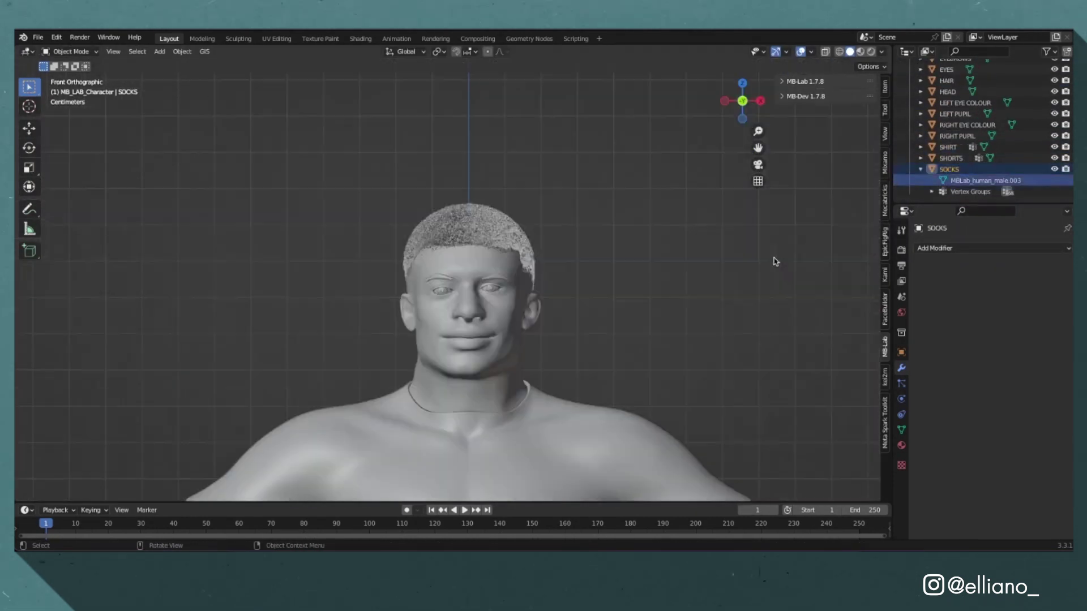
scroll(771, 260, "down", 3)
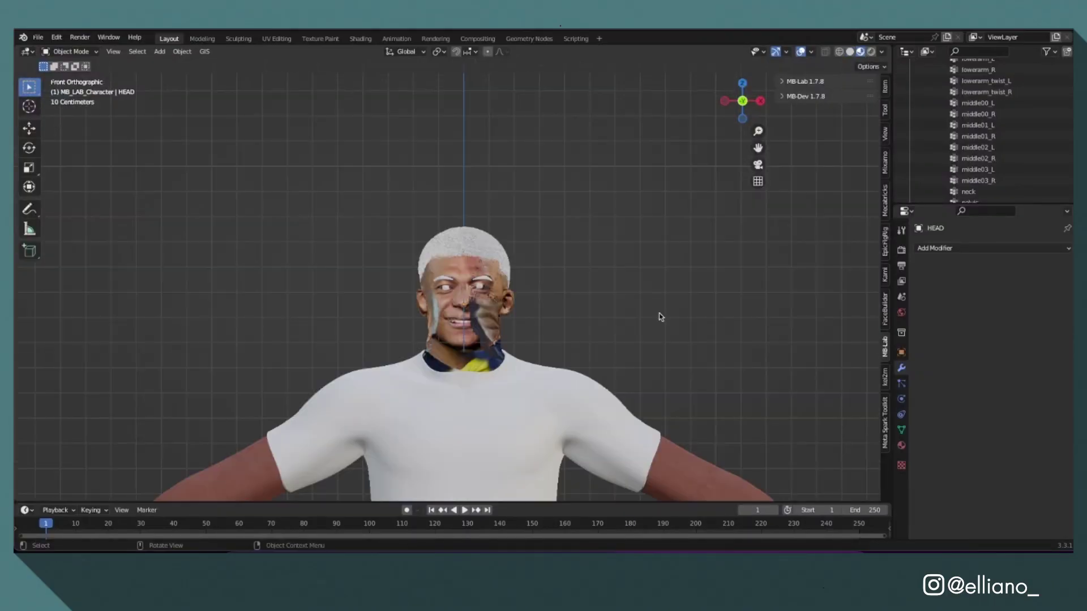
Step: Remove the body's material slots: MBLab_tongue, nails, iris, cornea, human_eyes and the leftover
scroll(560, 359, "up", 5)
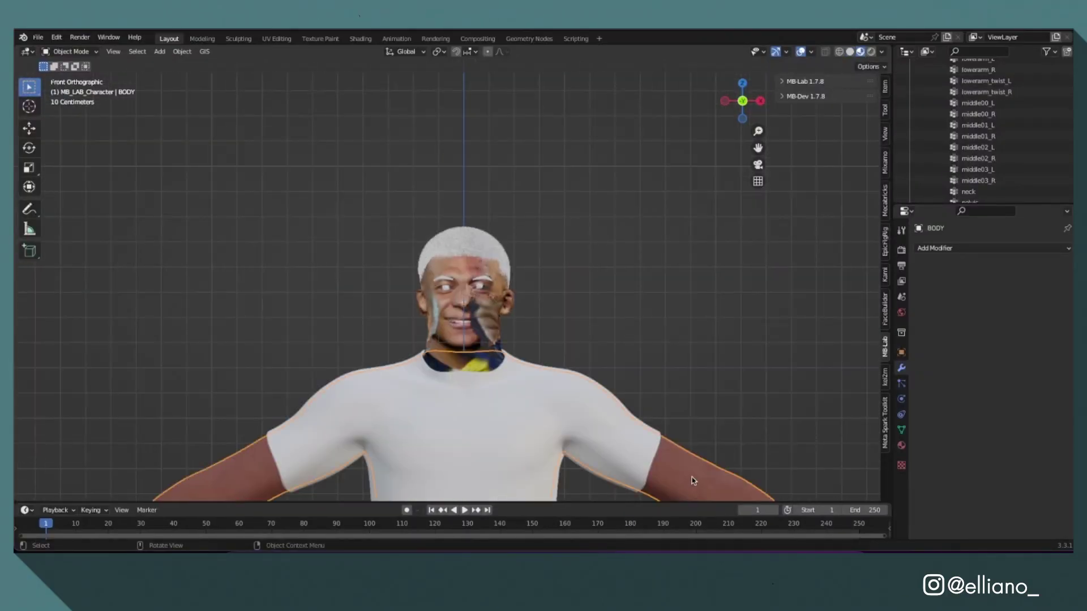
left_click(901, 445)
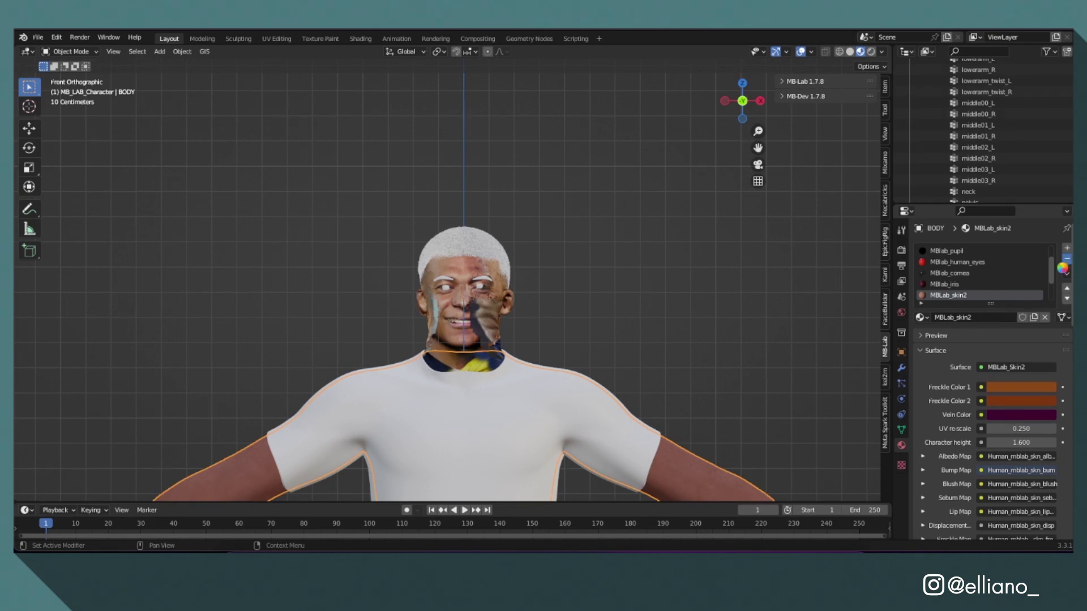
left_click(1067, 258)
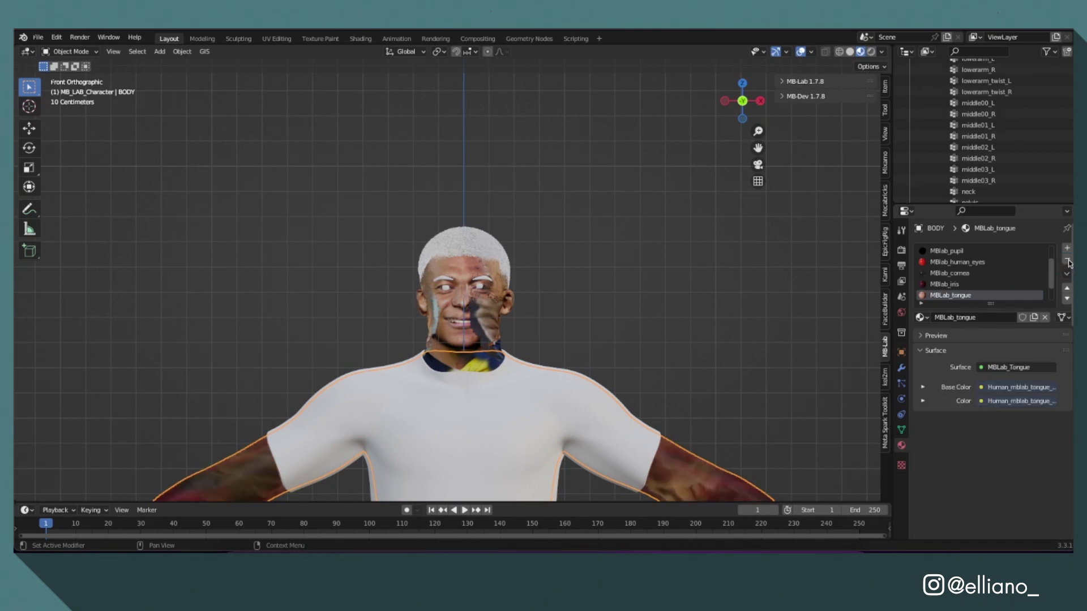
left_click(1066, 259)
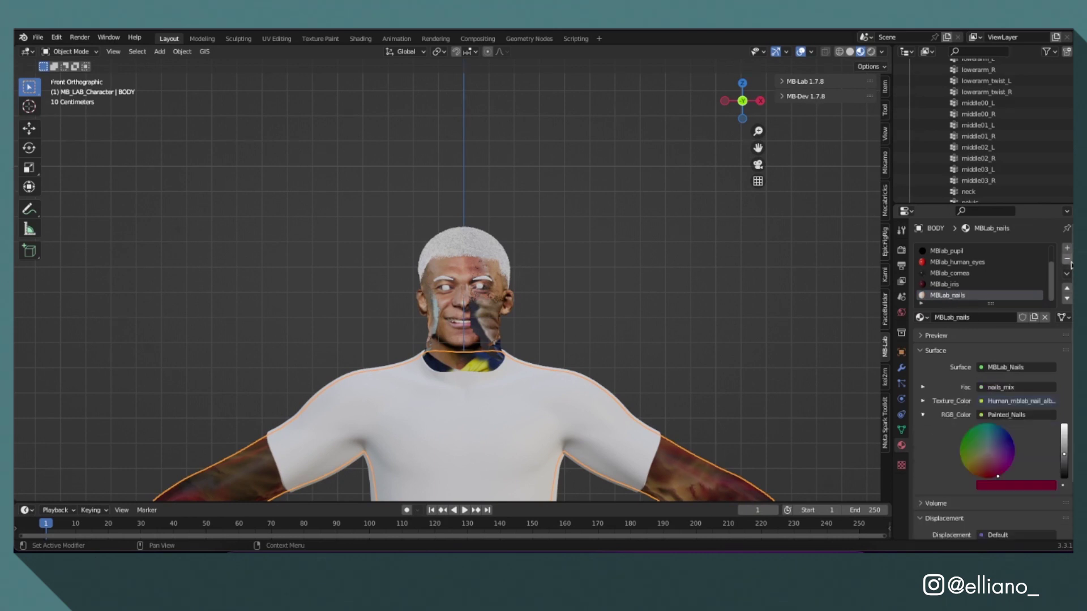
left_click(1067, 261)
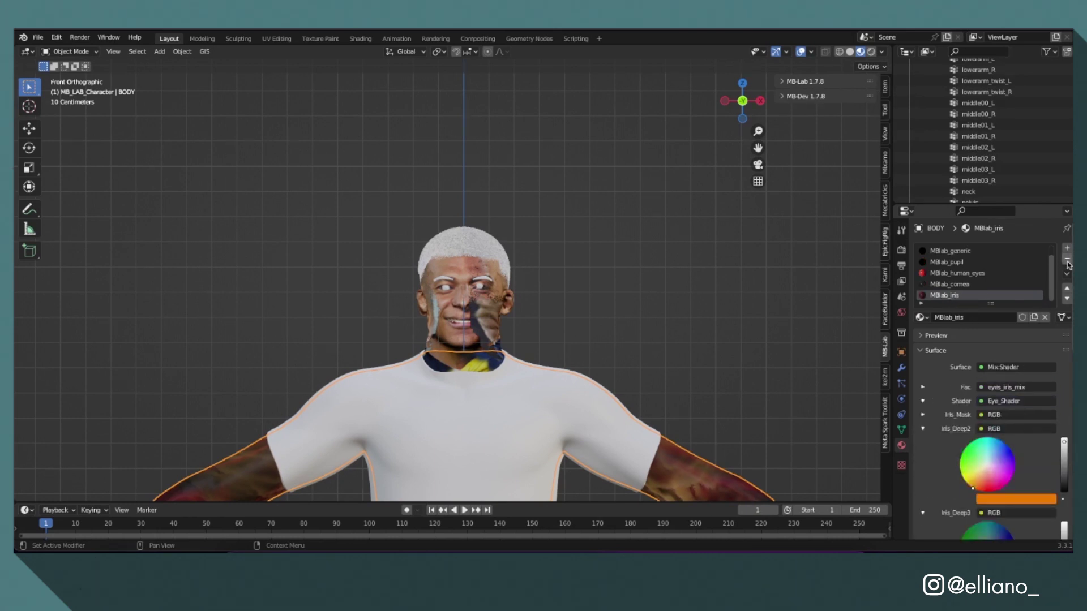
left_click(1067, 260)
left_click(1067, 259)
left_click(1067, 259)
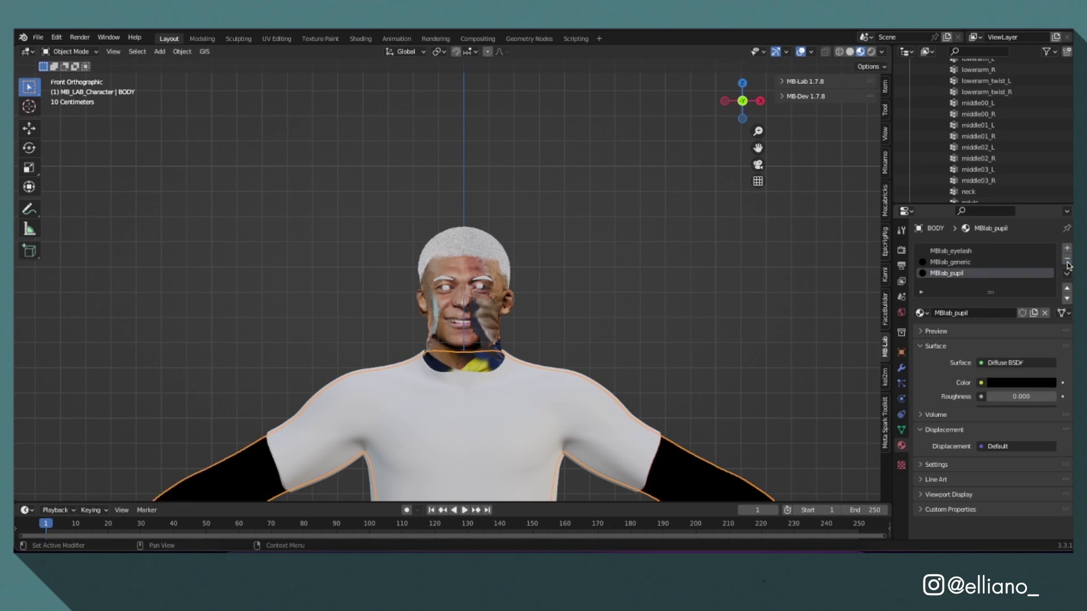
left_click(1066, 261)
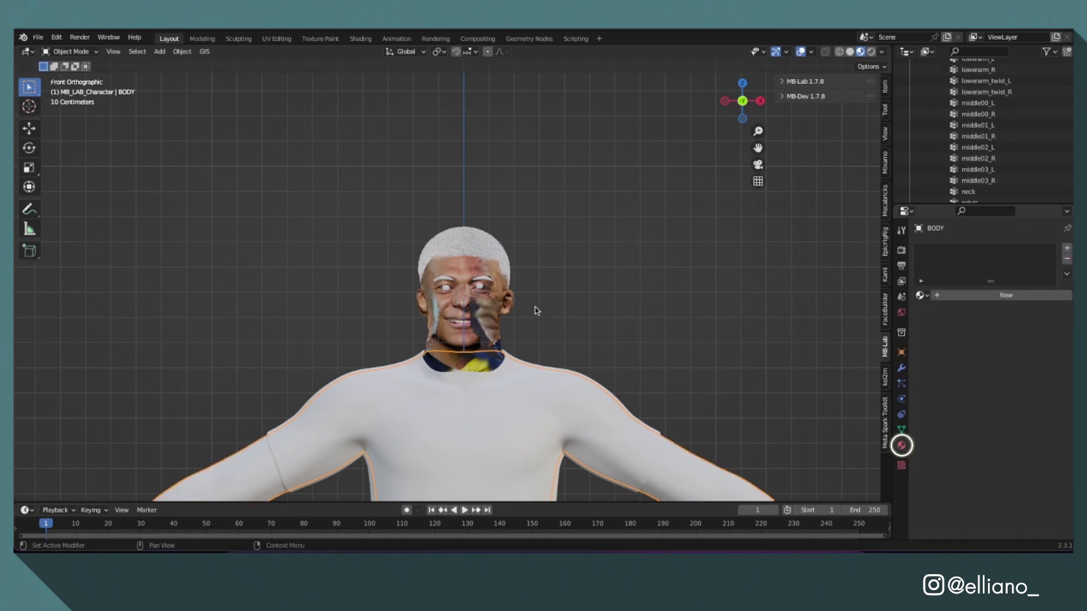
Step: Remove the head's preview material and the eyes' material
left_click(502, 339)
left_click(1067, 260)
scroll(567, 308, "up", 8)
left_click(567, 308)
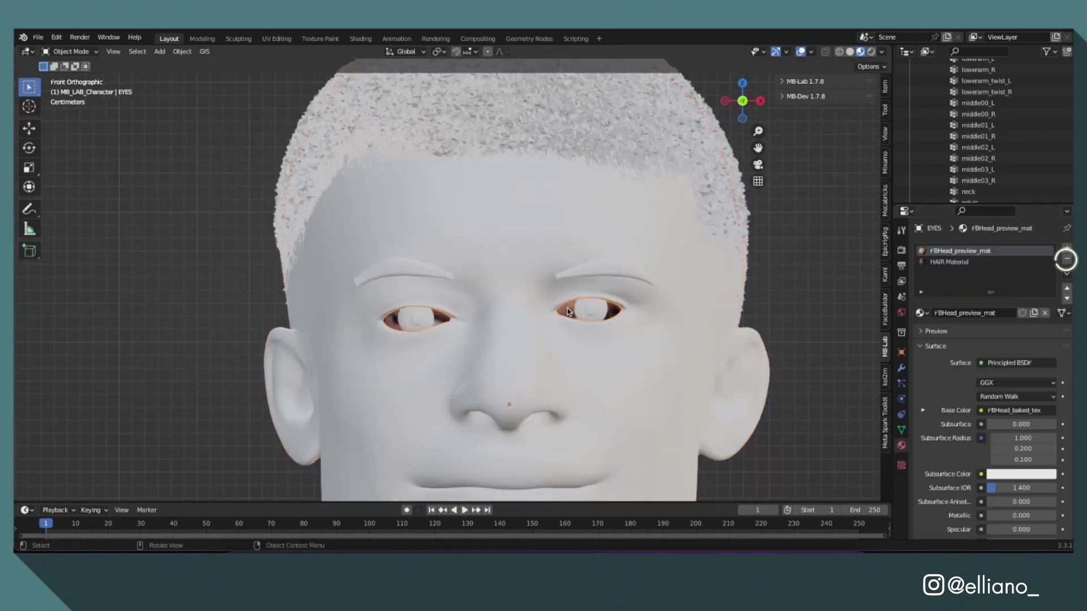
left_click(1067, 259)
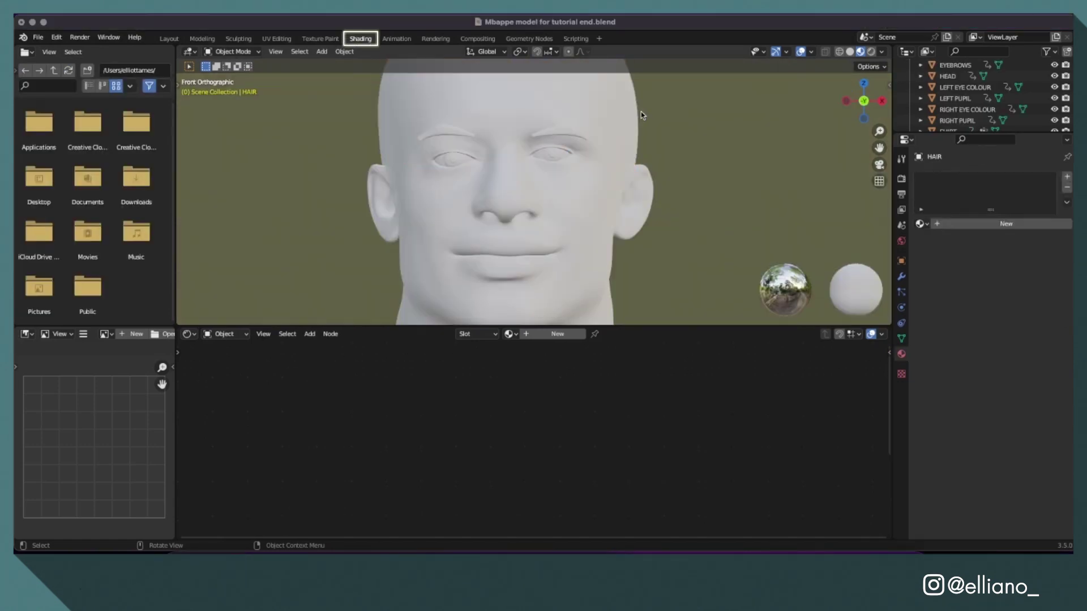
Step: Select HEAD and create the new Principled BSDF material Skin.001
left_click(592, 172)
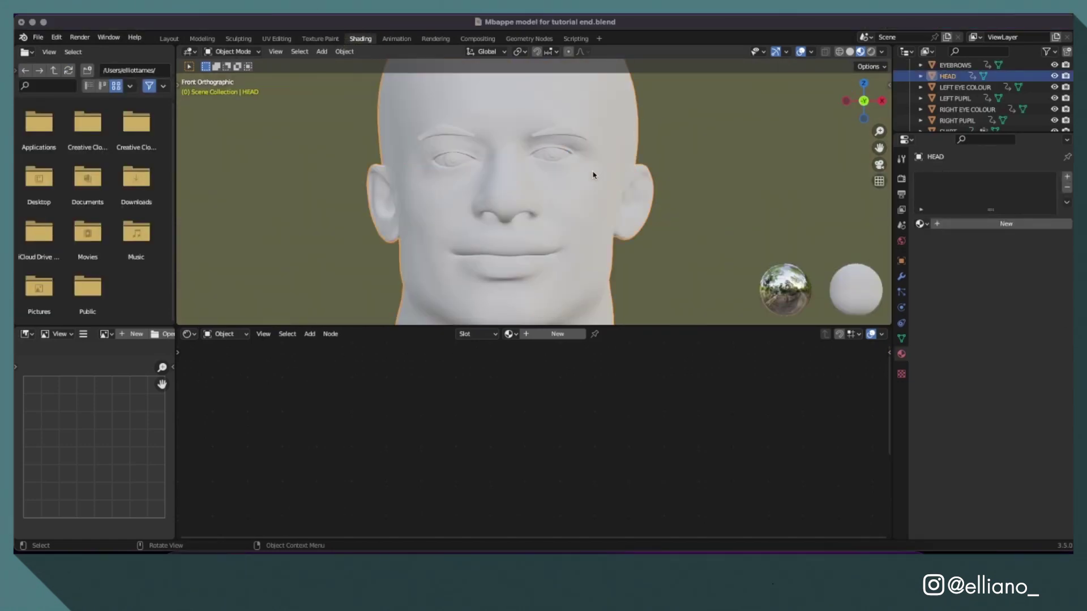
left_click(543, 334)
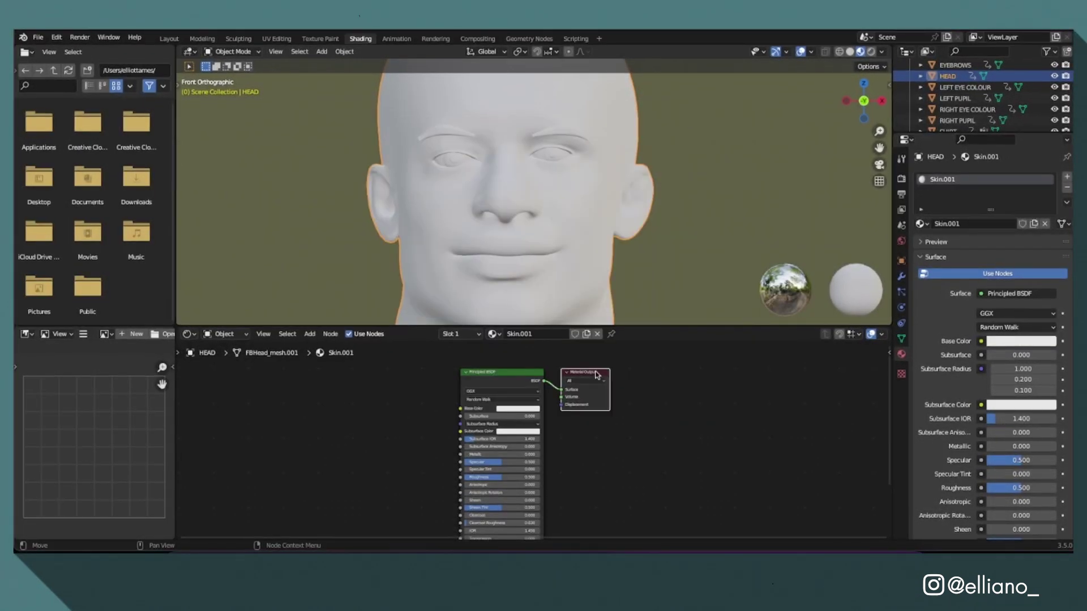
Step: Move the Material Output aside and insert a Shader to RGB node before it
left_click_drag(598, 373, 770, 395)
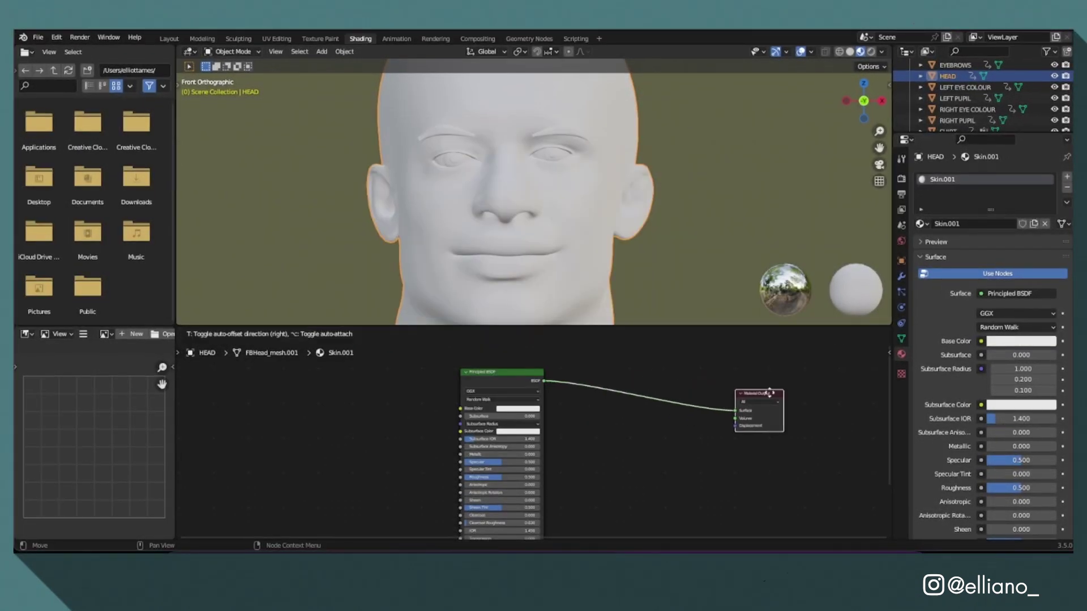
right_click(605, 392)
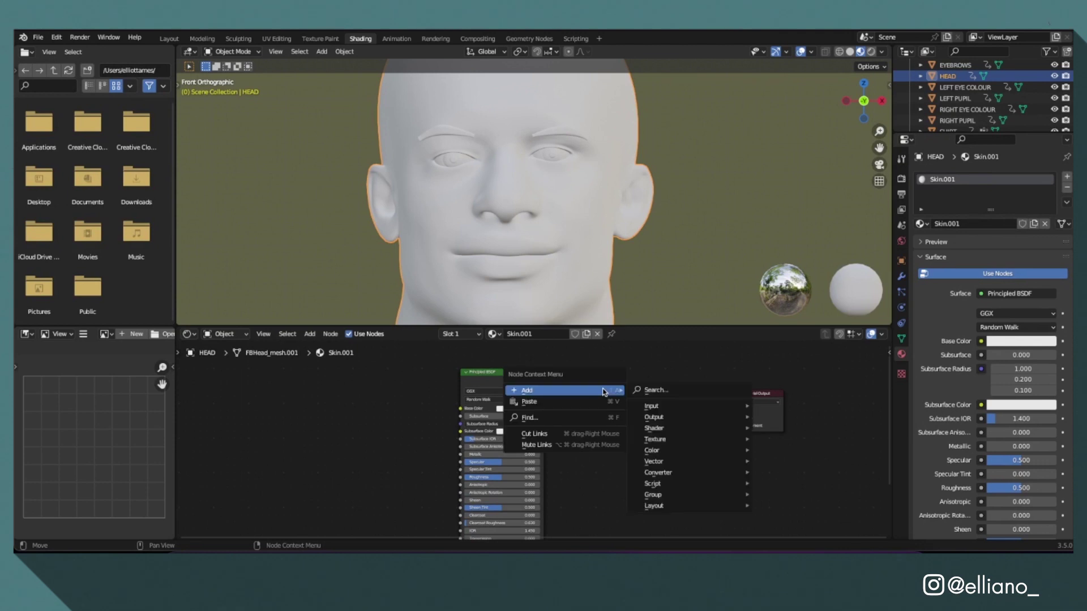
left_click(649, 391)
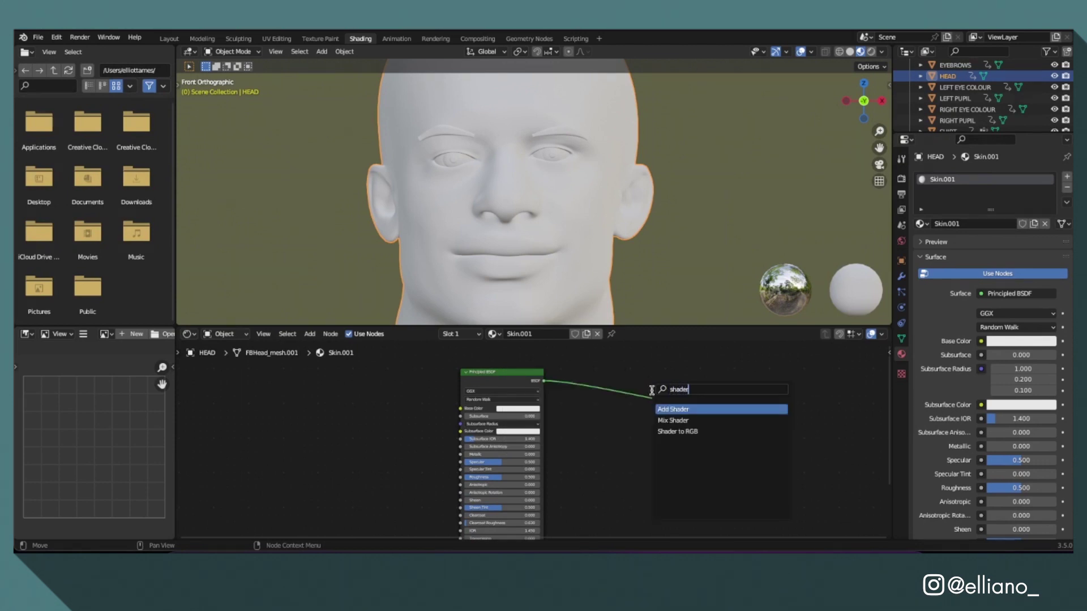
left_click(670, 430)
left_click(583, 401)
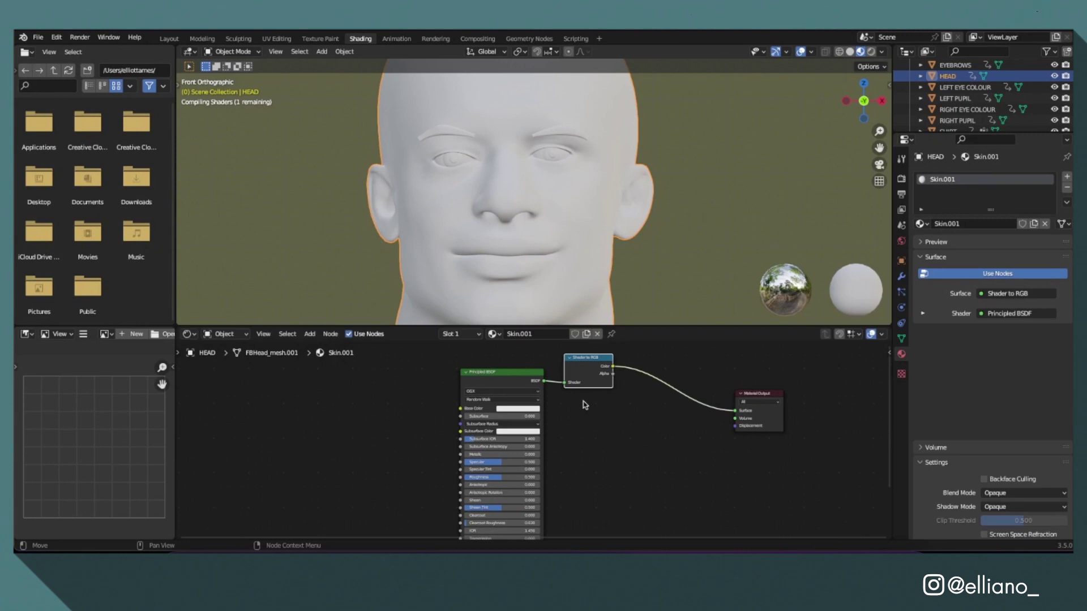
Step: Insert a ColorRamp node between Shader to RGB and the Material Output
key("shift+a")
right_click(673, 390)
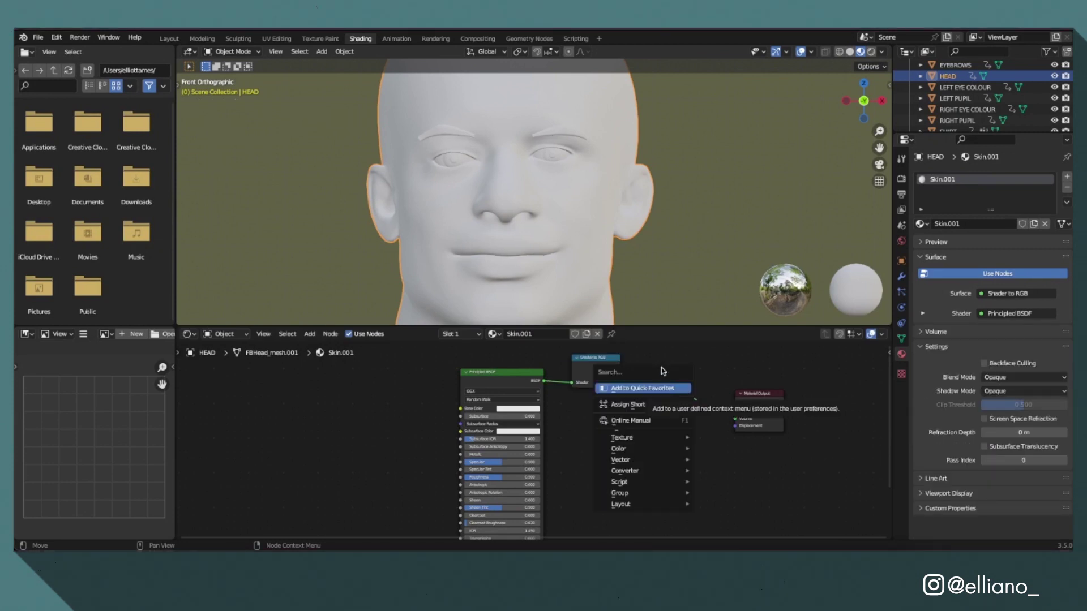
left_click(648, 389)
left_click(695, 417)
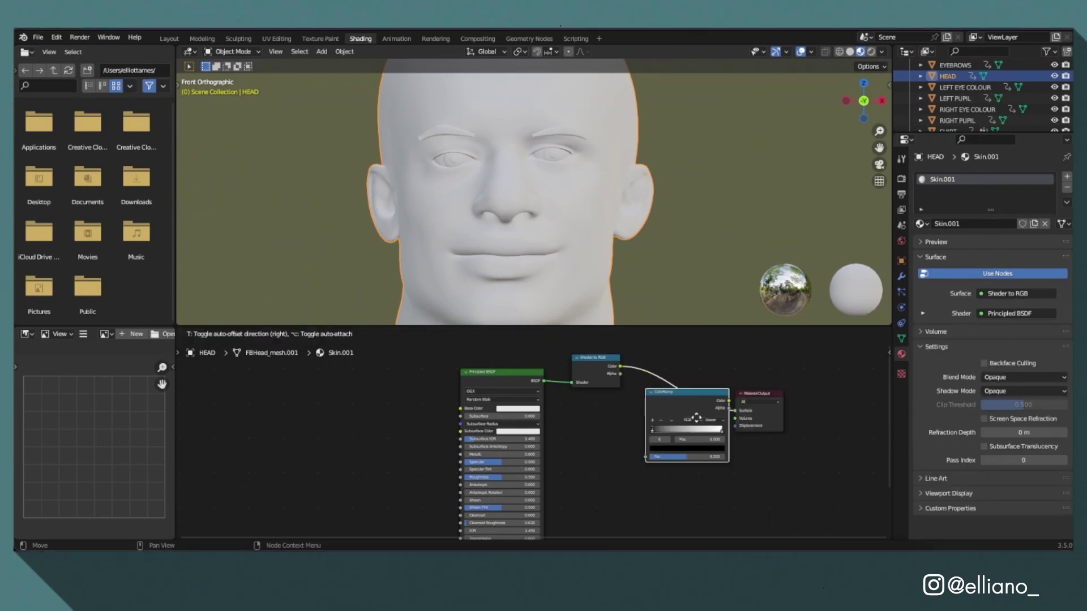
left_click(693, 390)
Step: Switch the head's ColorRamp to Constant interpolation and colour the dark stop red-brown
mouse_move(653, 392)
left_mouse_down()
mouse_move(690, 392)
mouse_move(684, 403)
left_mouse_up()
left_click(733, 420)
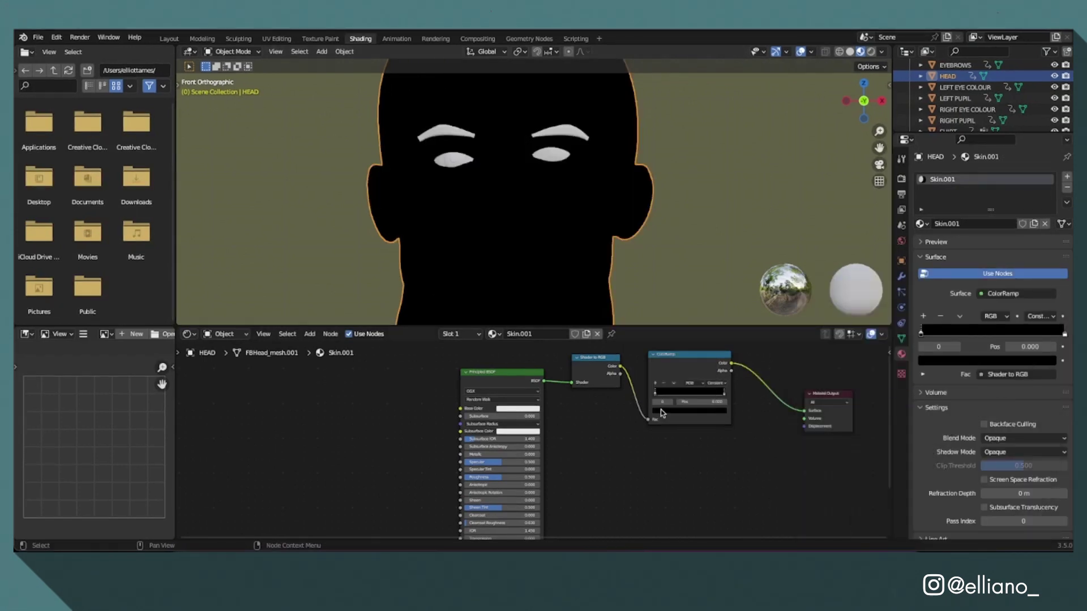
left_click(660, 409)
key("ctrl+v")
Step: Colour the light stop with skin tone CD846B and slide it toward 0.845
left_click(725, 394)
left_click(856, 545)
double_click(823, 347)
key("super+c")
left_click(689, 410)
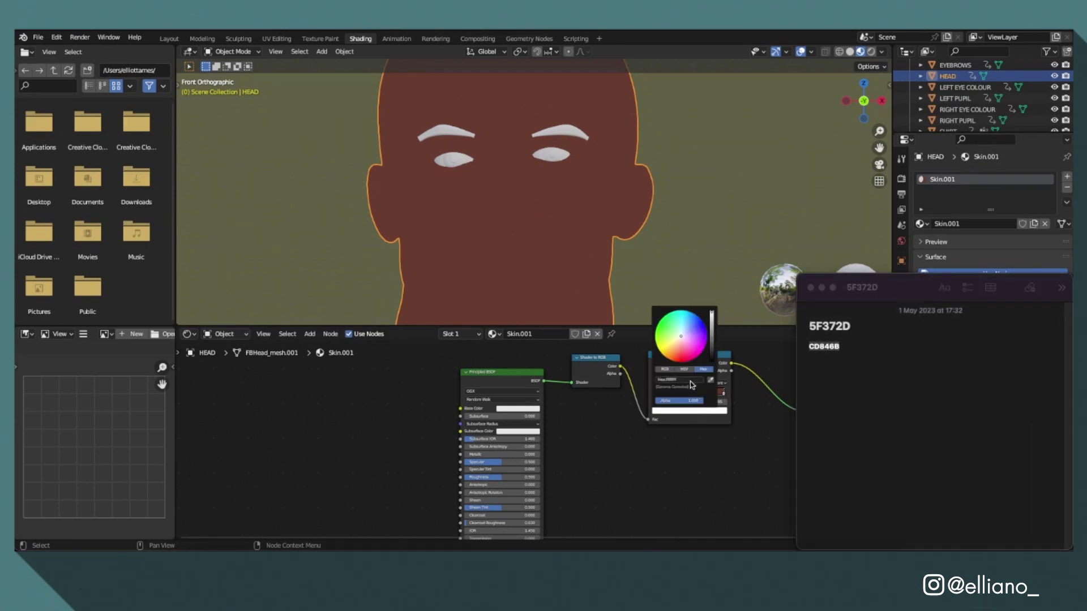
key("super+v")
left_click_drag(717, 392, 684, 400)
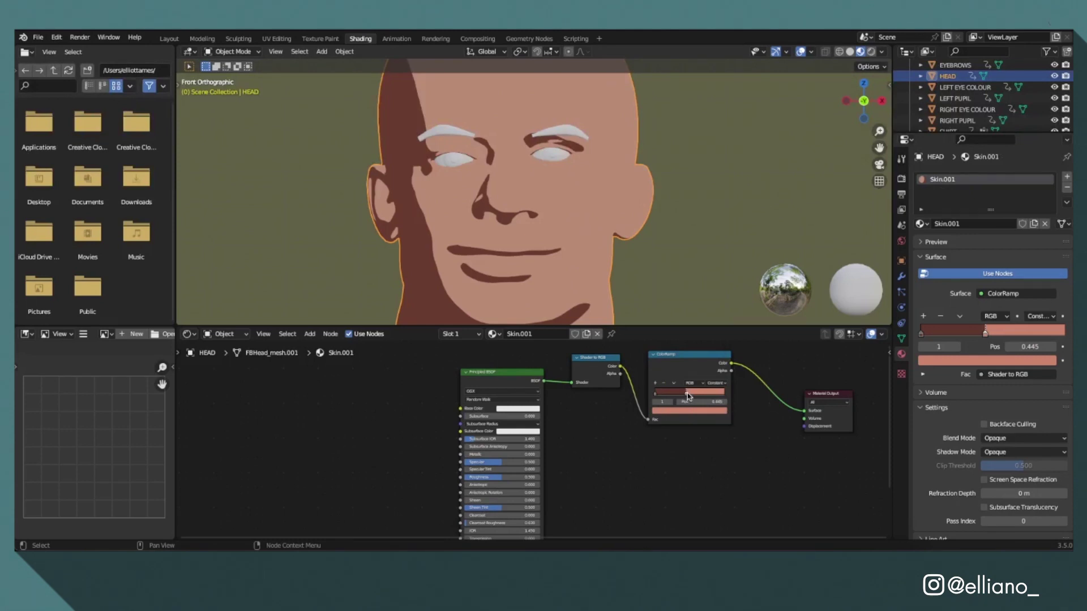
scroll(708, 395, "up", 1, "ctrl")
left_click_drag(700, 398, 712, 397)
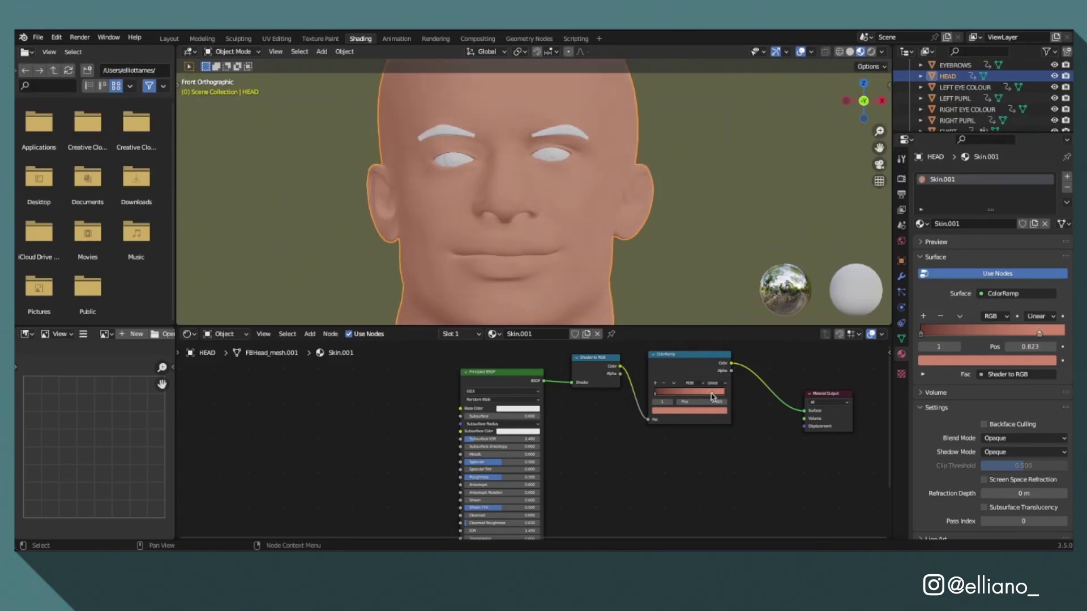
Step: Add three more colour stops, keep Constant interpolation, and move stop 4 to 0.650
left_click(656, 384)
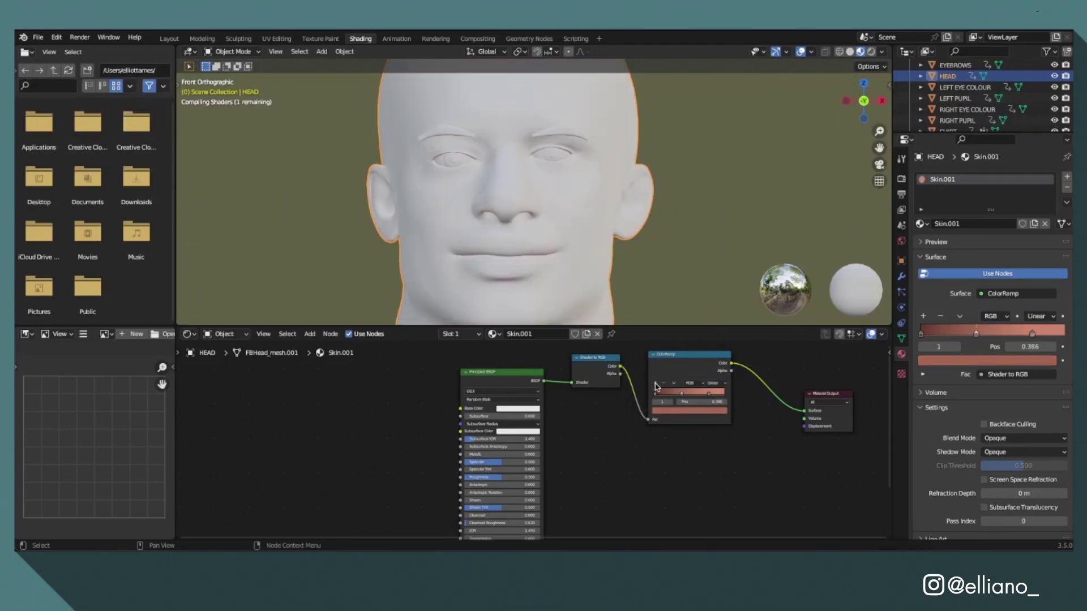
left_click(657, 384)
left_click(656, 384)
left_click(715, 384)
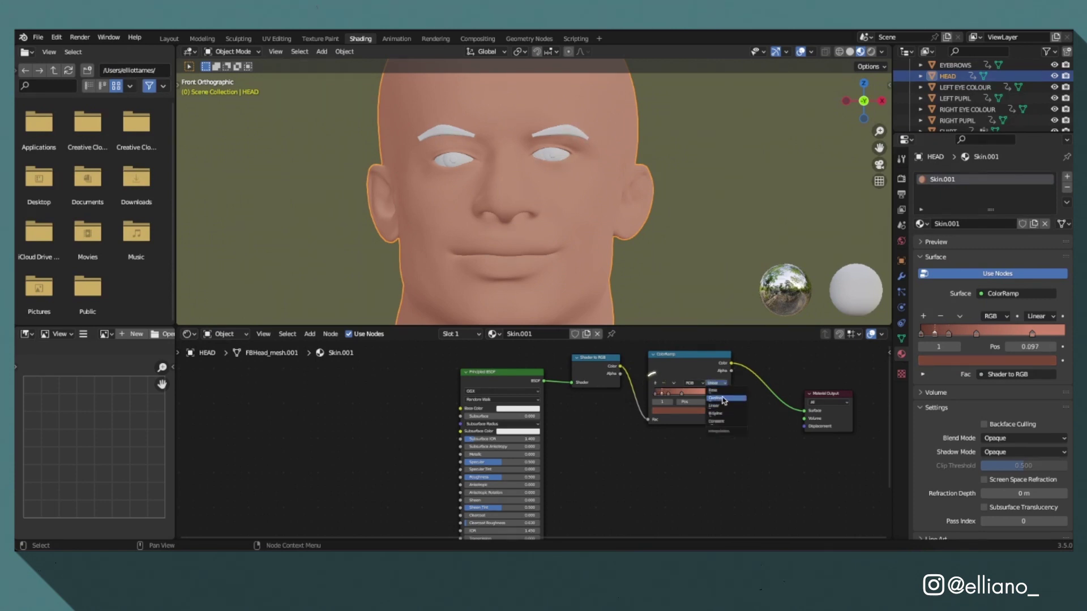
left_click(717, 422)
left_click_drag(709, 393, 670, 395)
key("ctrl+z")
key("ctrl+shift+z")
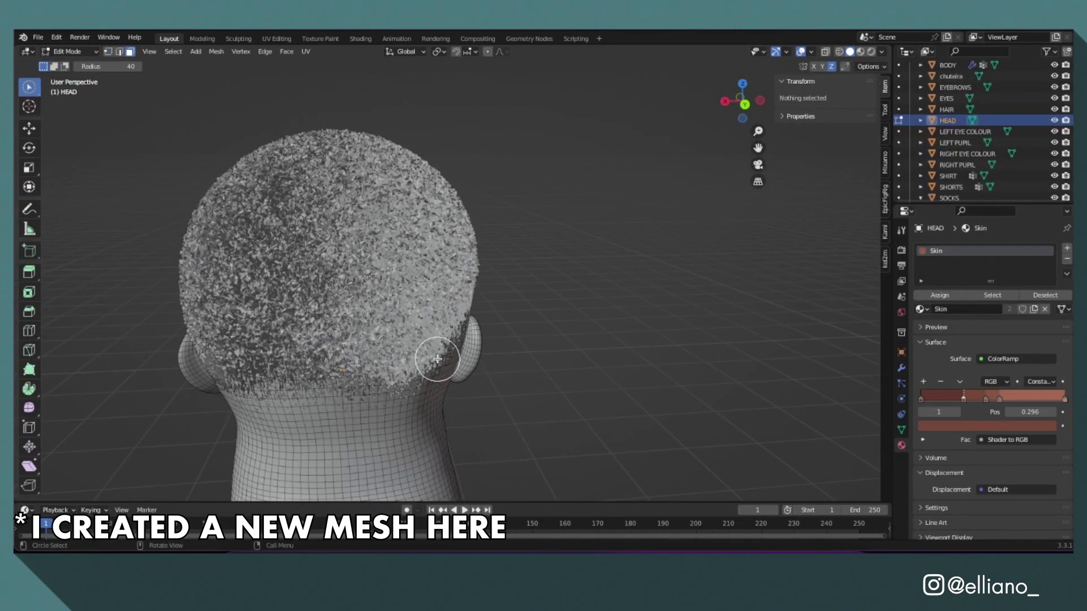
Step: Separate the back-of-head faces into a 'Head dark colour' object with darker skin shading
left_click_drag(437, 359, 233, 348)
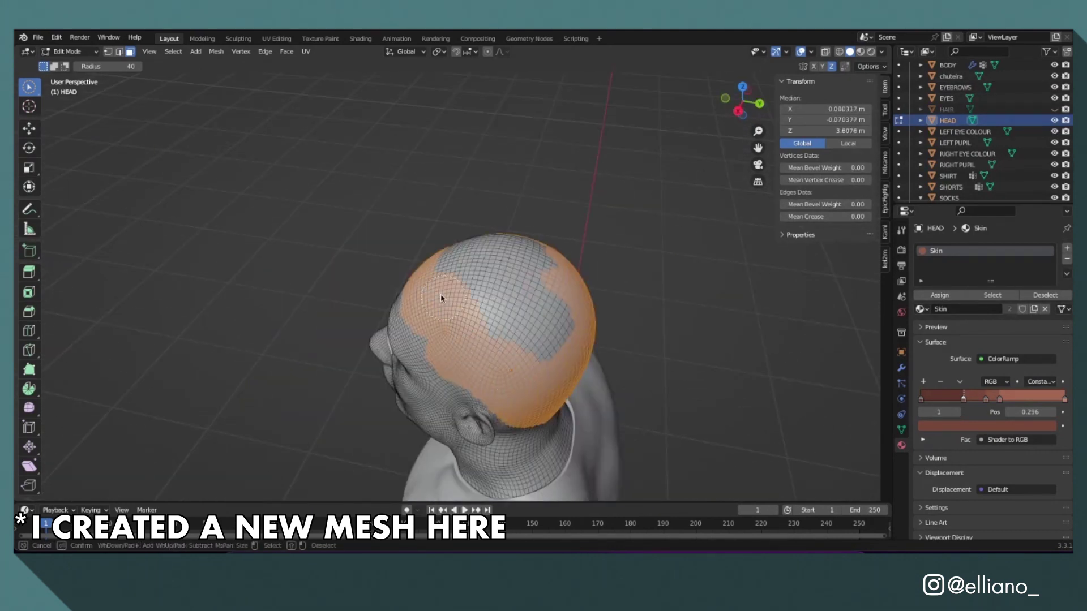
double_click(948, 124)
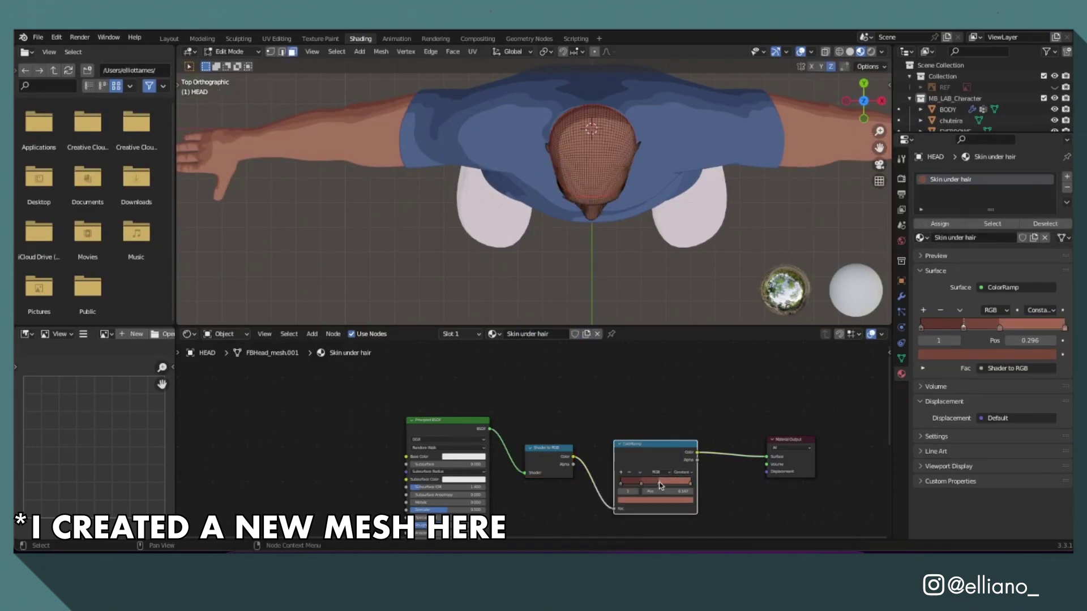
left_click(656, 500)
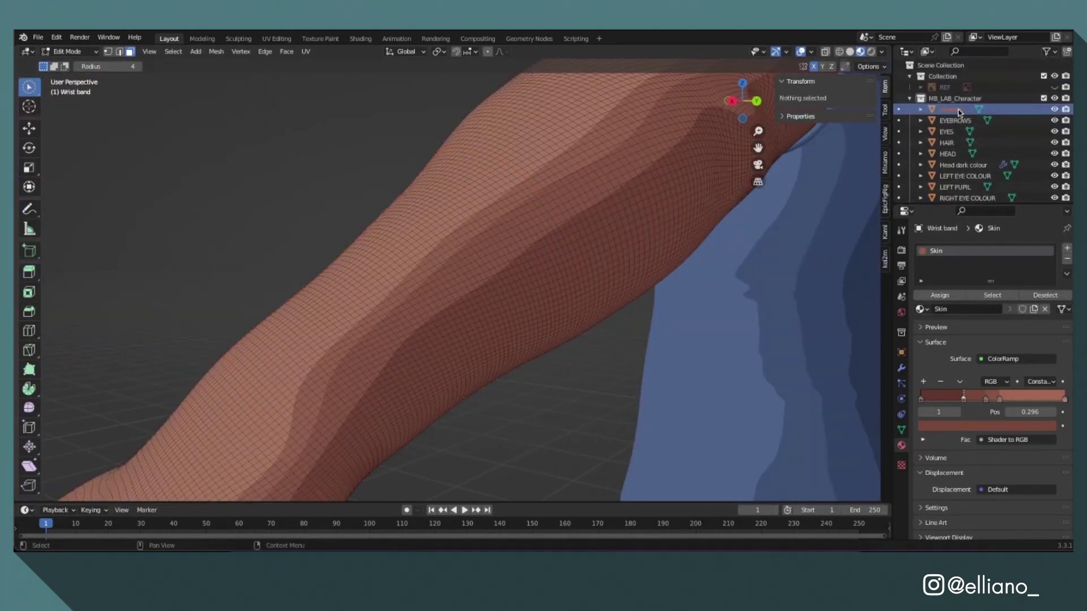
Step: Give the Wrist band object a Solidify modifier, then view the model from the front
key("Escape")
scroll(982, 130, "down", 4)
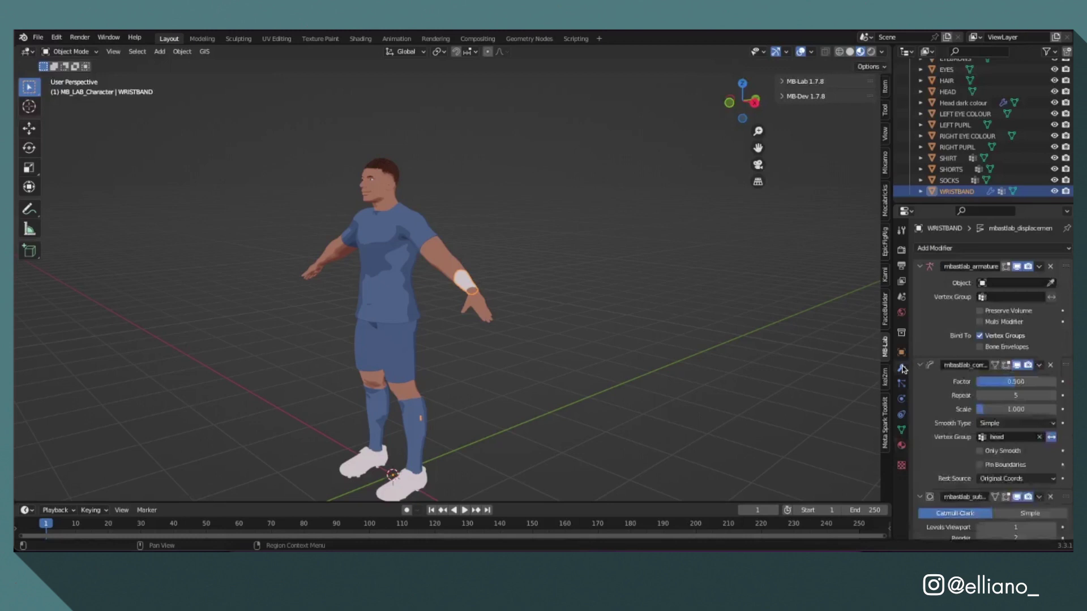
left_click(991, 248)
left_click(781, 443)
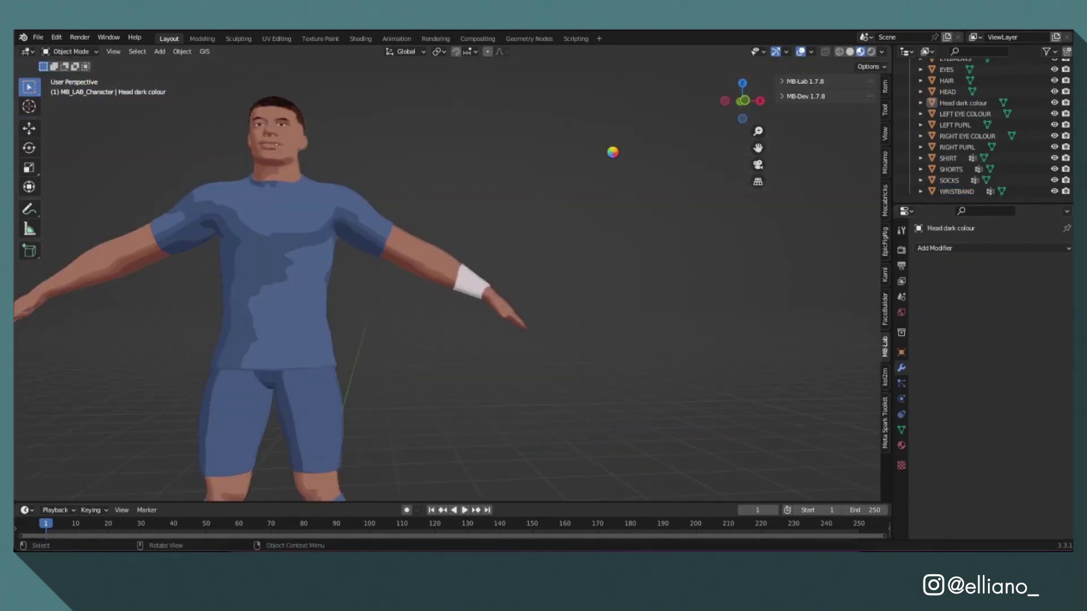
key("KP_1")
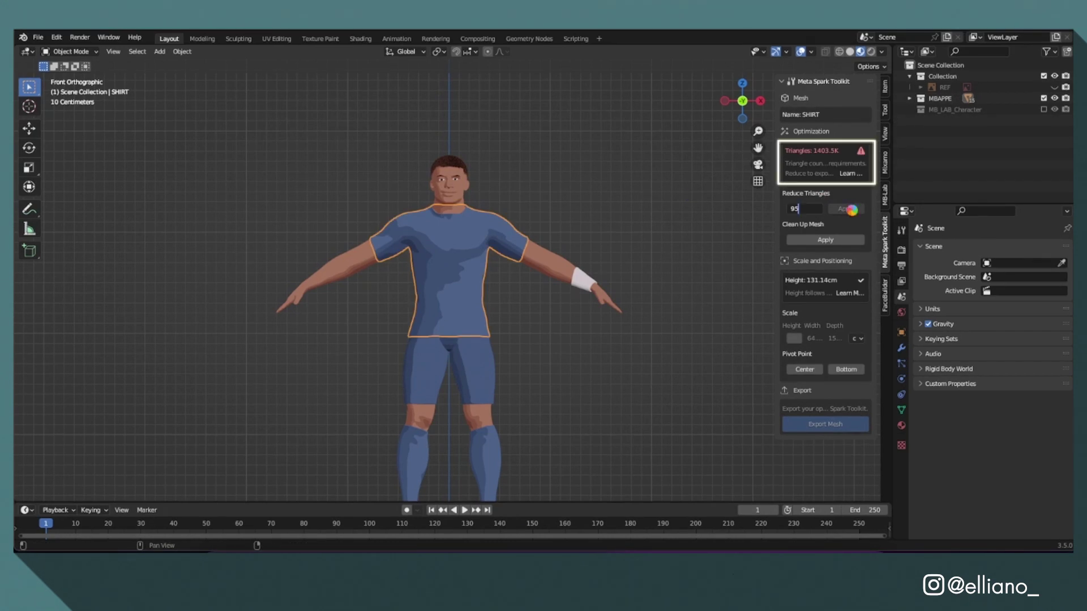
Step: Reduce triangles by 95% on SHIRT, 80% on SHORTS, and 90% on SOCKS and HAIR
left_click(851, 209)
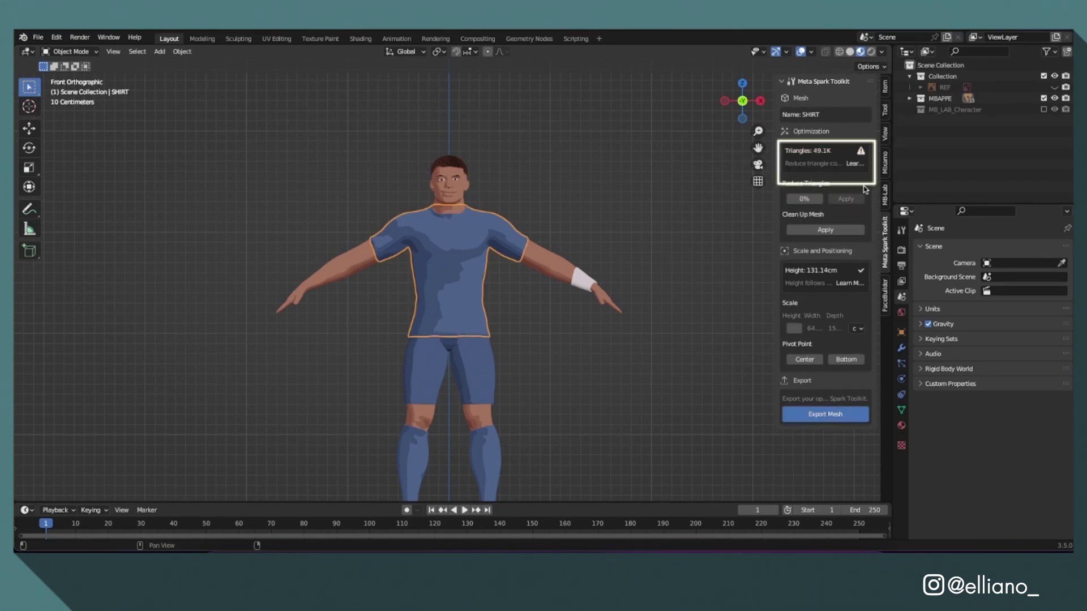
left_click(807, 209)
type("80")
key("Return")
key("Return")
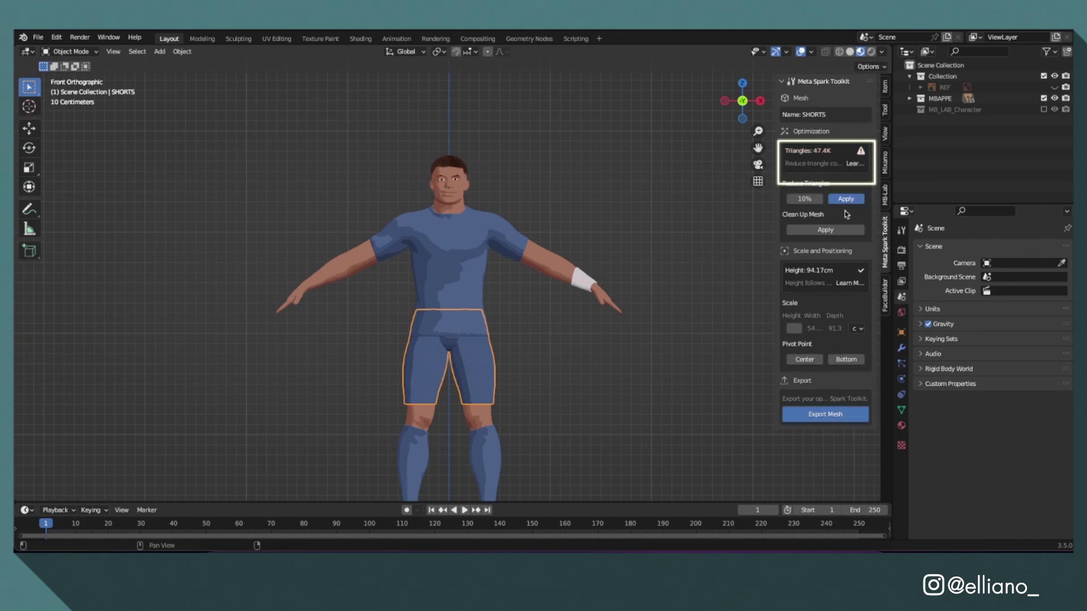
left_click(817, 209)
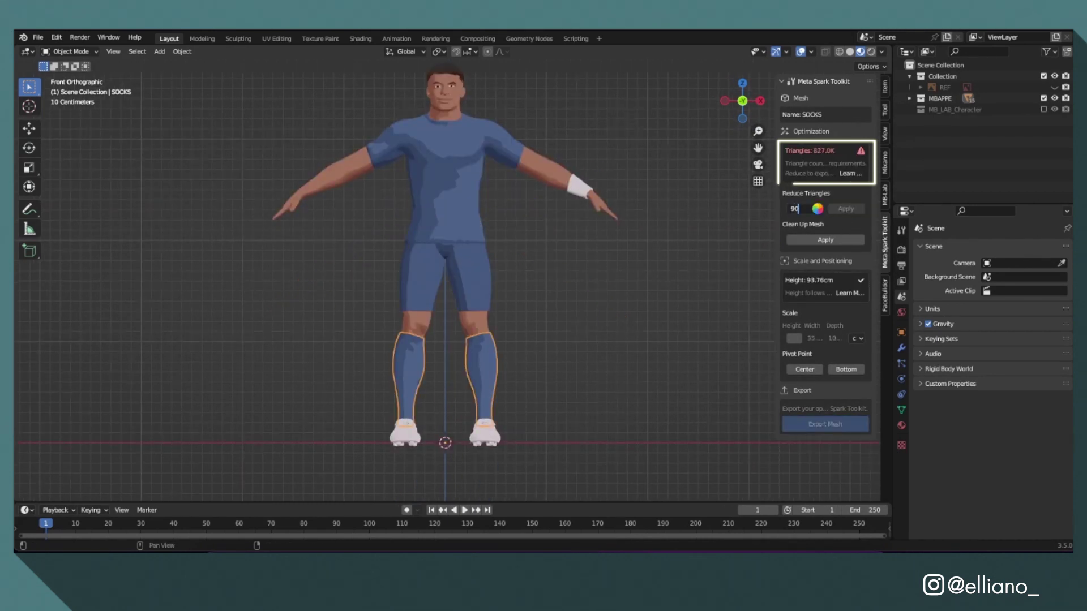
key("Return")
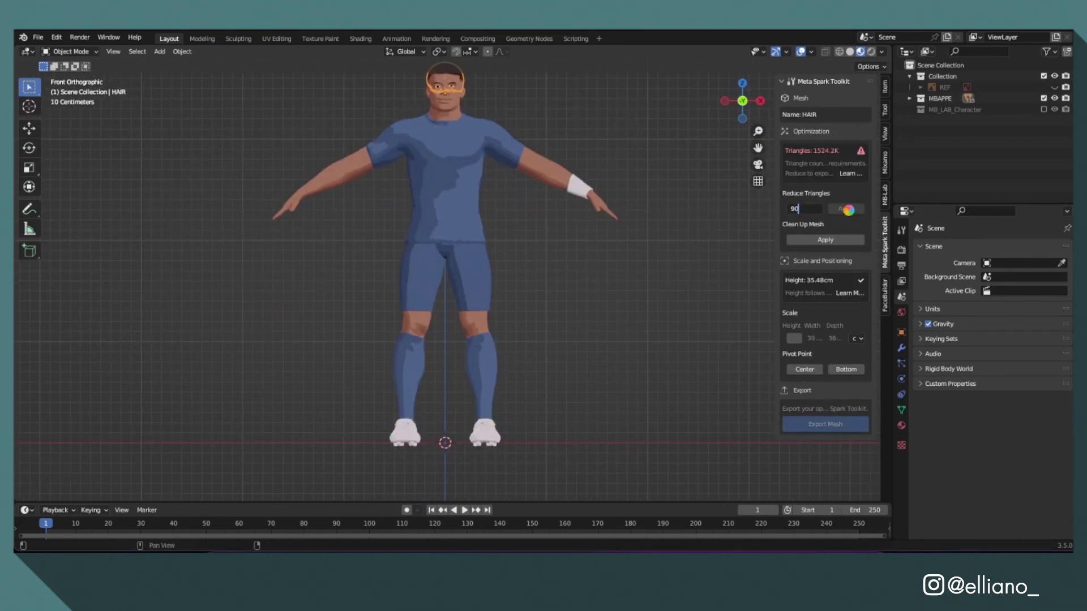
key("Return")
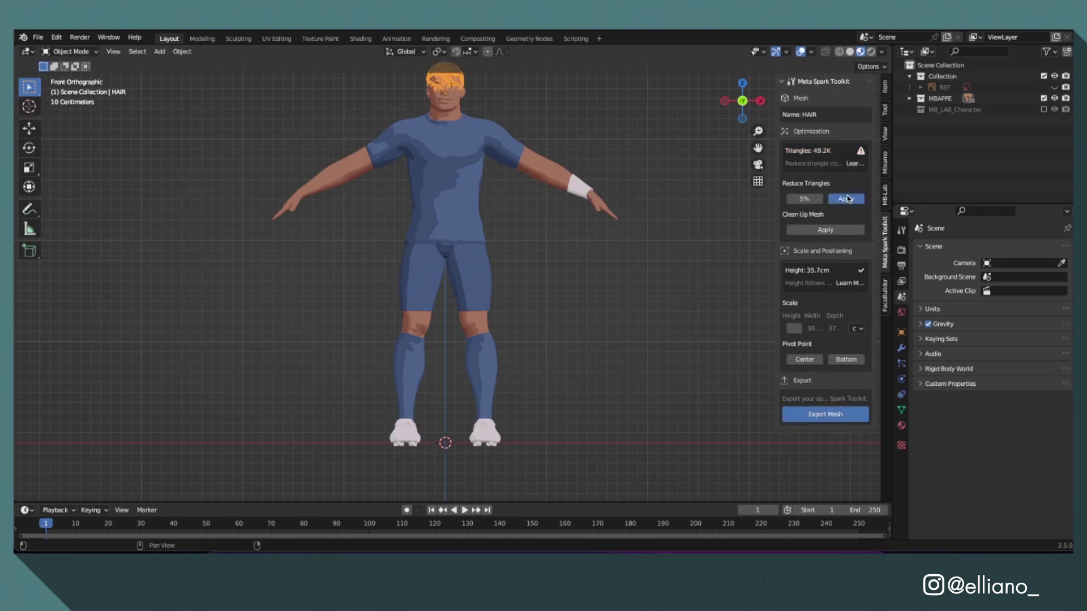
left_click(799, 208)
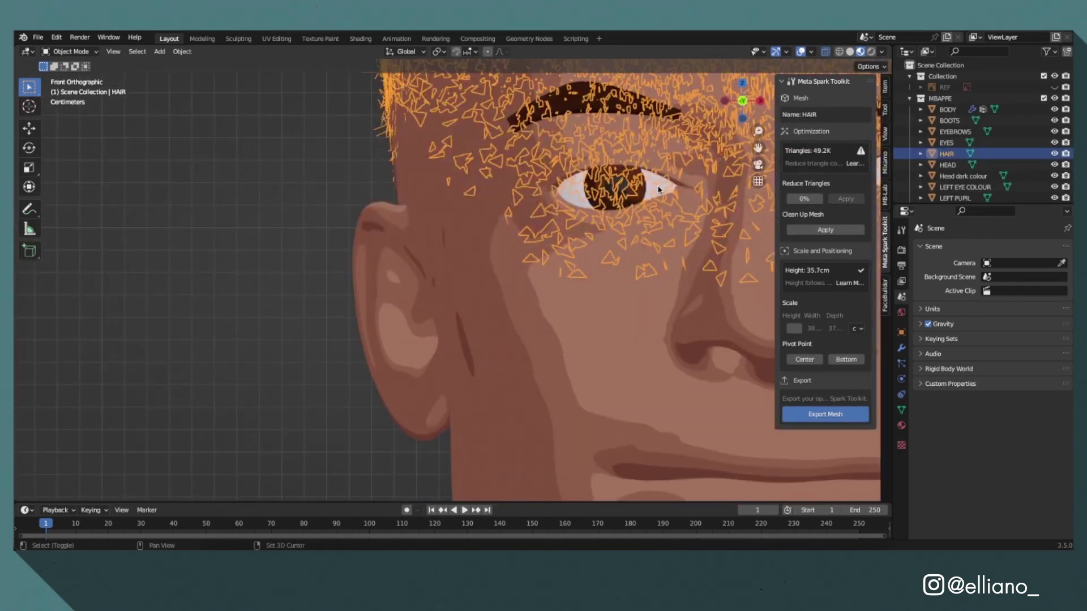
Step: Move EYES and HAIR into a new 'Not Line Art' collection and frame the character with a camera
left_click(656, 194, "shift")
right_click(656, 193)
left_click(645, 367)
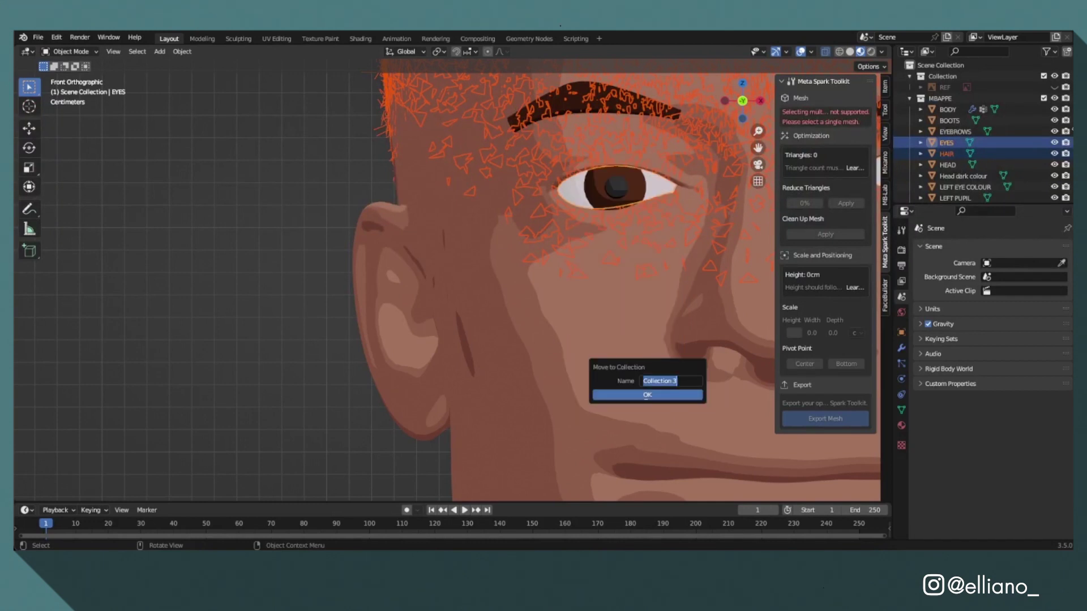
left_click(647, 394)
left_click(262, 259)
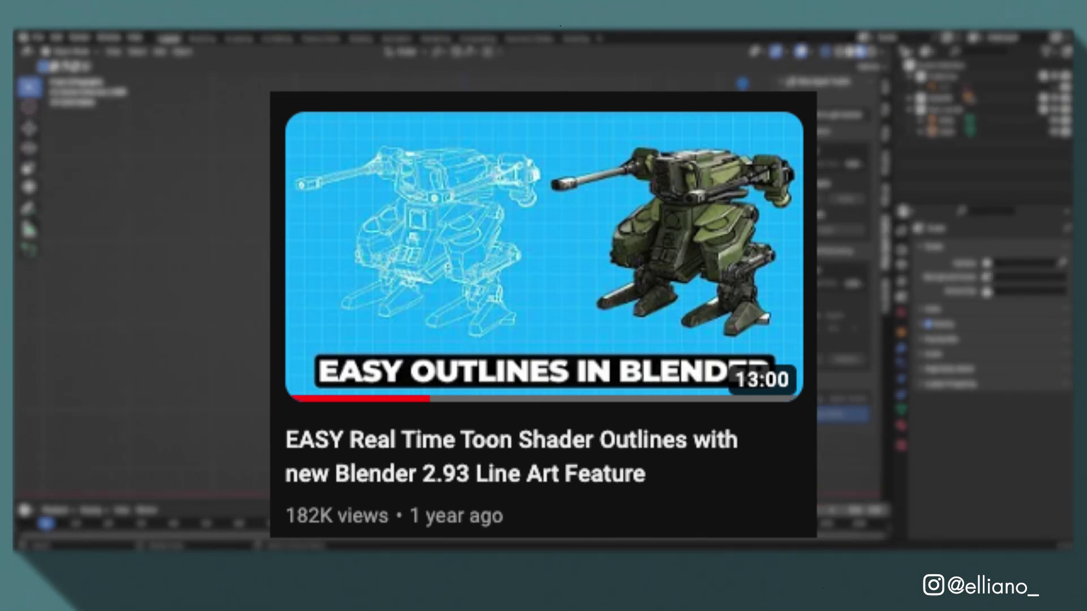
key("KP_0")
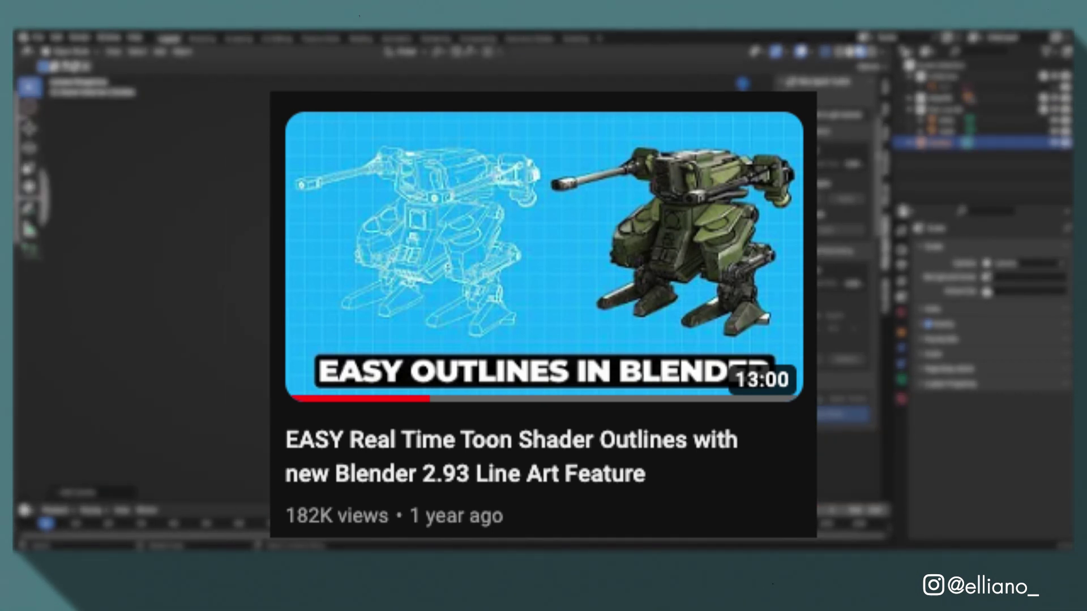
left_click(774, 228)
Step: Set the render engine to Eevee and the resolution X to 1080 px
left_click(901, 250)
left_click(993, 248)
left_click(992, 261)
left_click(901, 266)
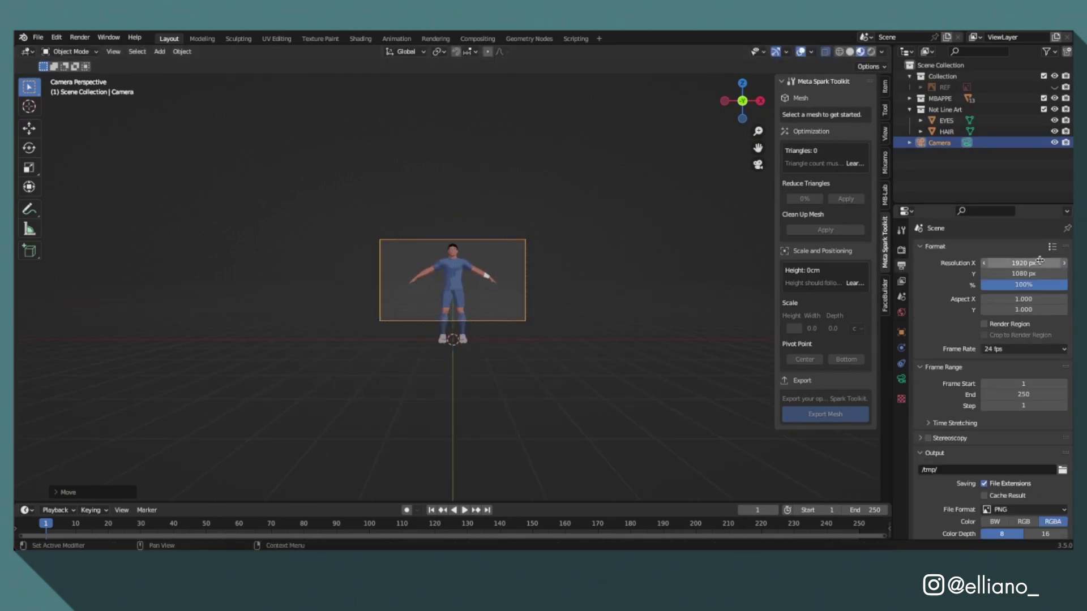
double_click(1036, 265)
type("1080")
key("Return")
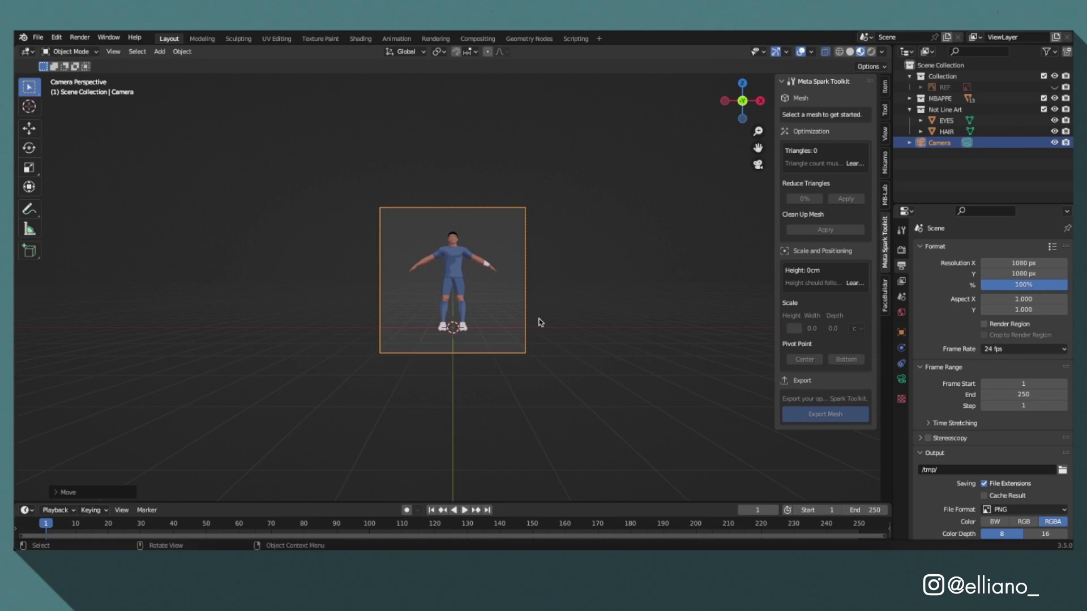
Step: Undo the accidental camera location reset and view the character through the camera
left_click(590, 327)
key("Home")
left_click(901, 333)
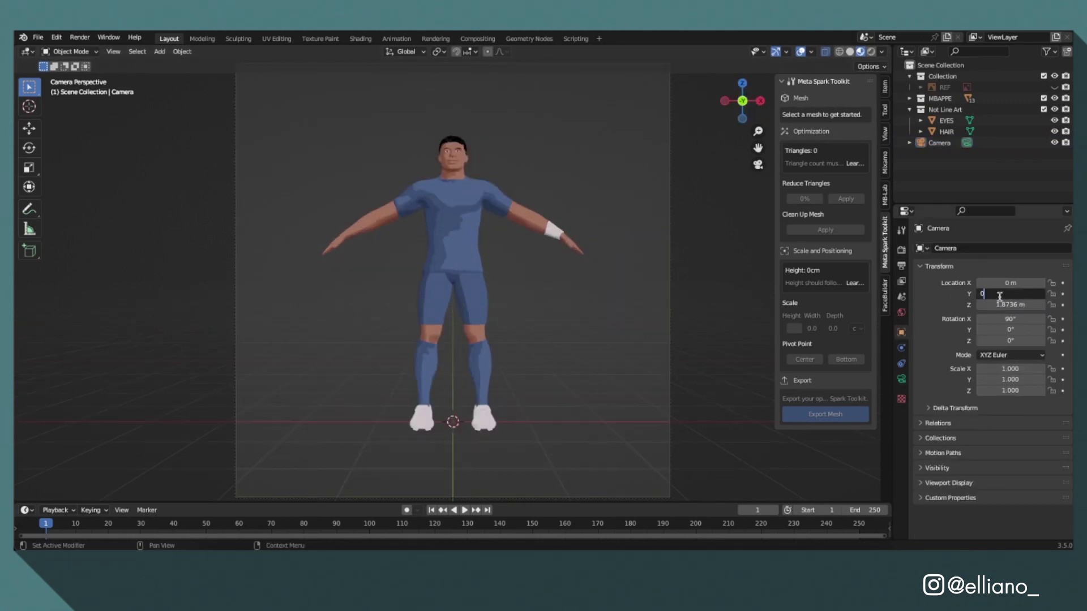
key("BackSpace")
key("BackSpace")
key("ctrl+z")
key("ctrl+z")
middle_click_drag(648, 274, 672, 288)
scroll(674, 330, "down", 5)
key("KP_0")
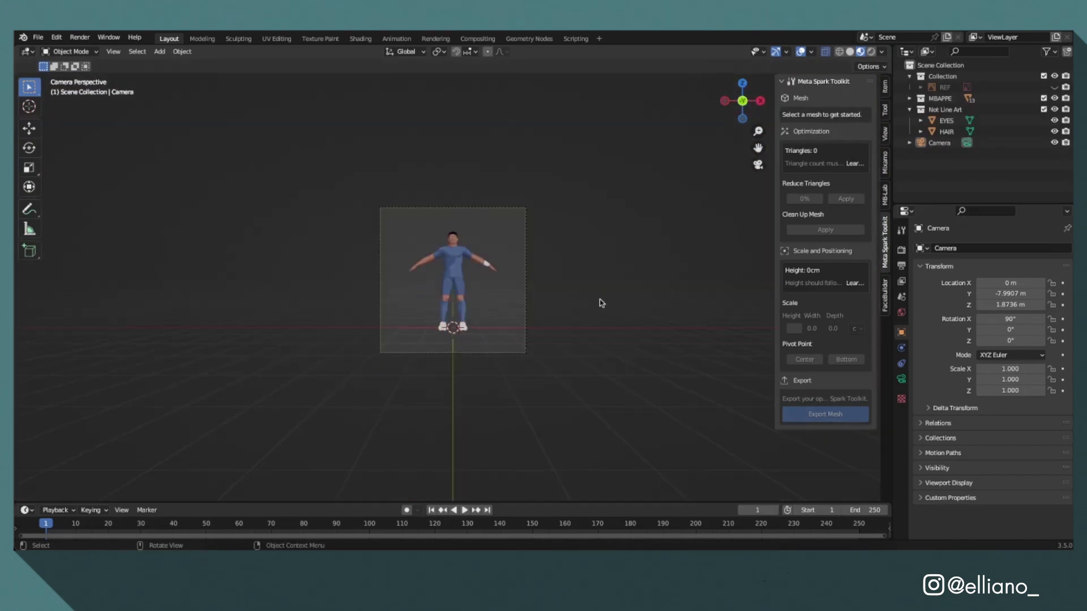
middle_click_drag(746, 245, 630, 285)
Step: Add a grease pencil Stroke object and delete all of its points
key("shift+a")
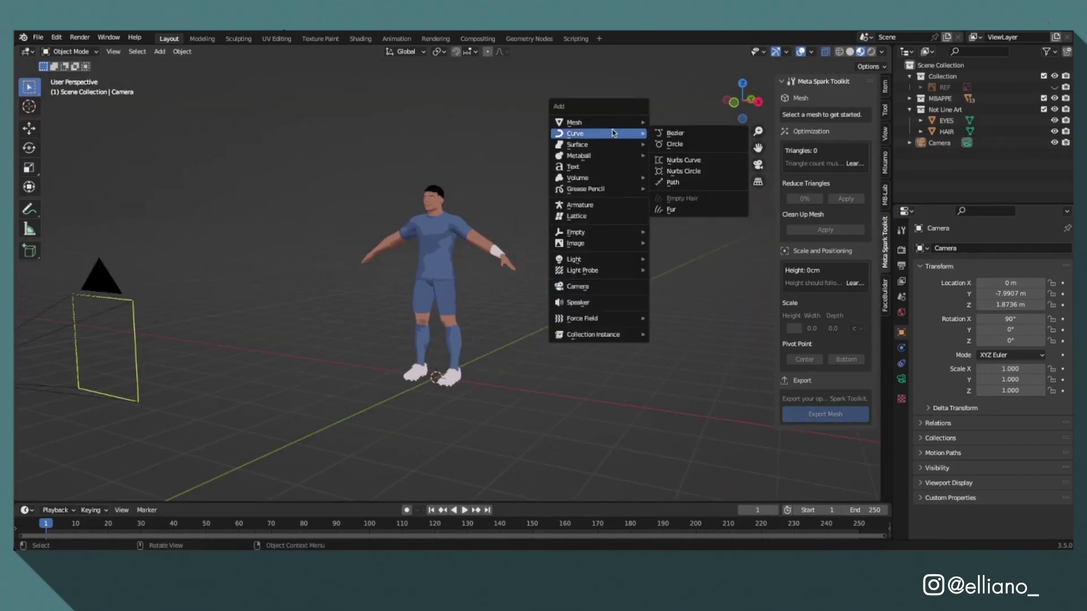
mouse_move(623, 187)
left_click(672, 197)
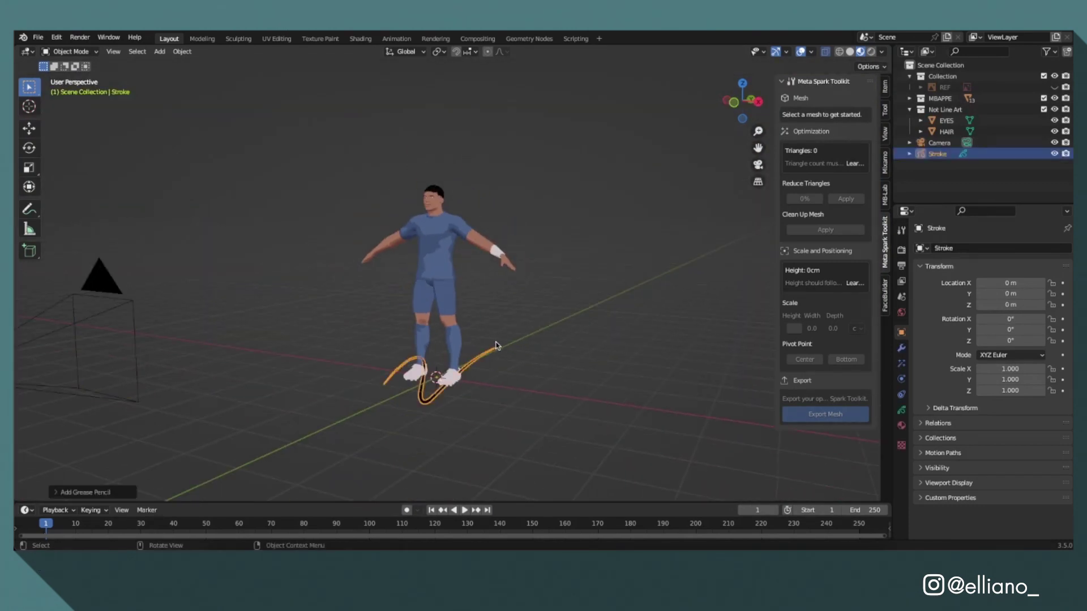
key("Tab")
key("a")
key("x")
left_click(387, 349)
key("Tab")
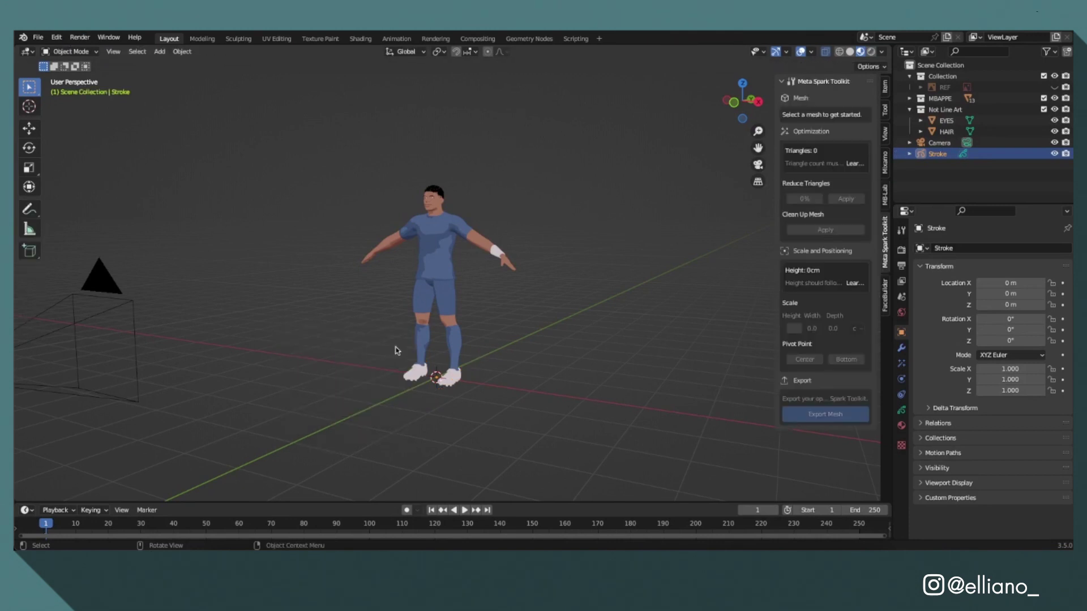
middle_click_drag(504, 313, 530, 314)
Step: Add a Line Art modifier tracing the MBAPPE collection with Black material on the Lines layer
left_click(902, 347)
left_click(964, 251)
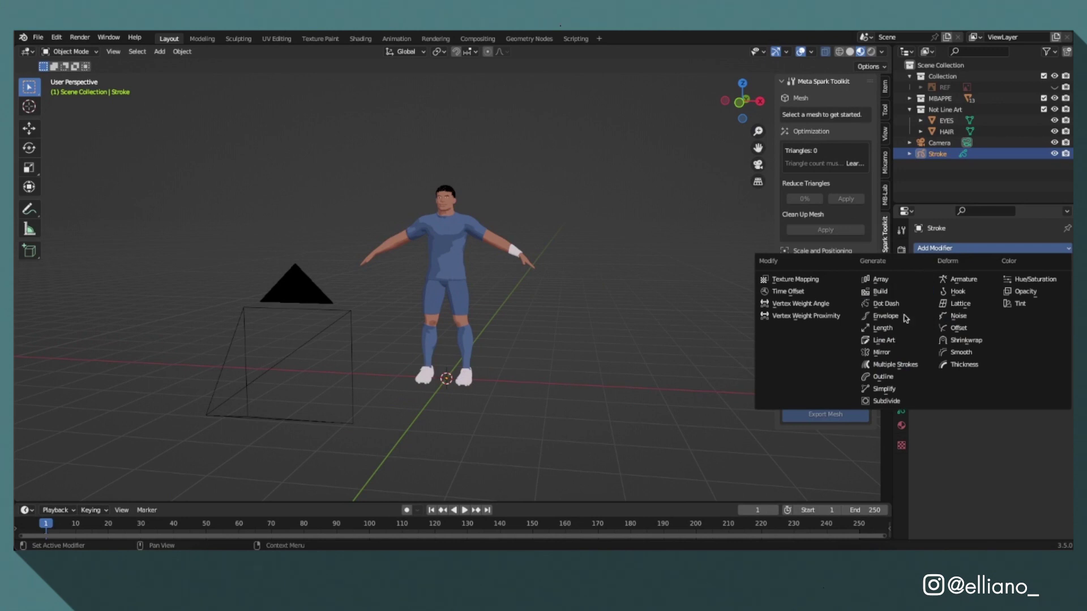
left_click(879, 340)
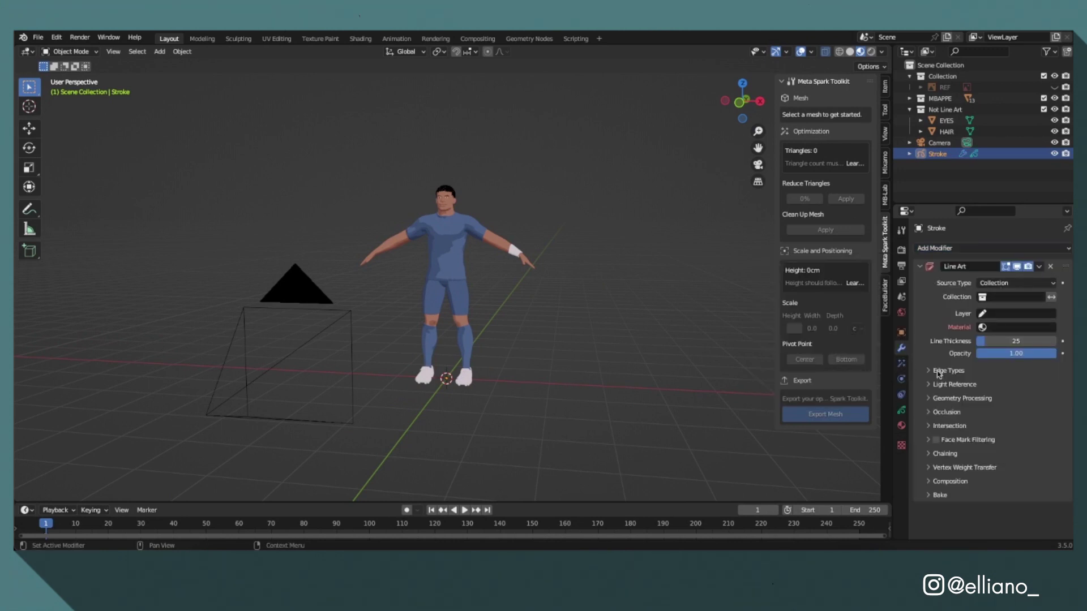
left_click(1025, 298)
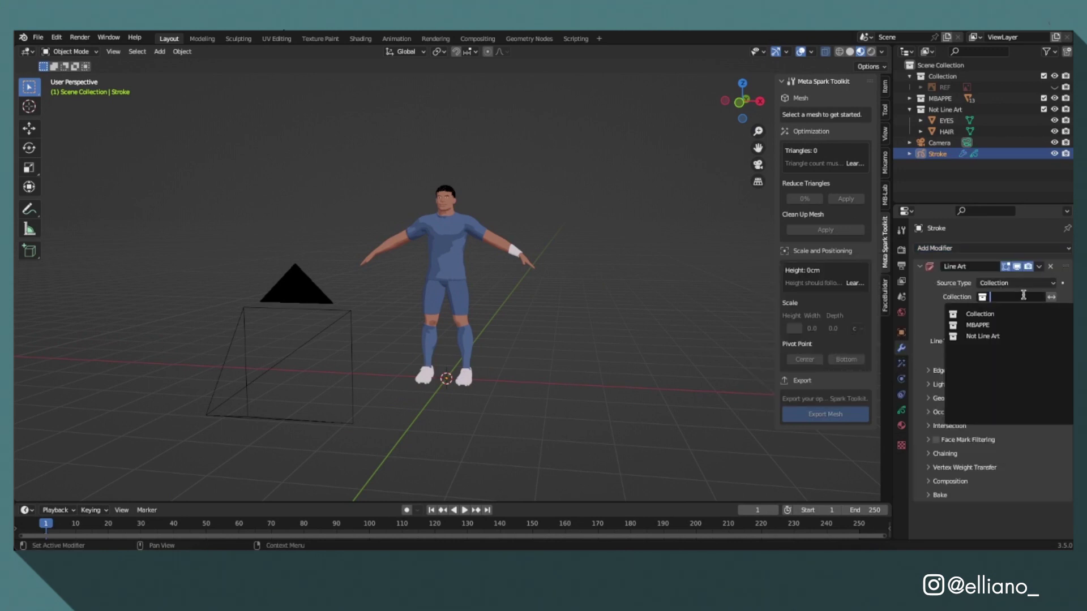
left_click(1007, 323)
left_click(982, 329)
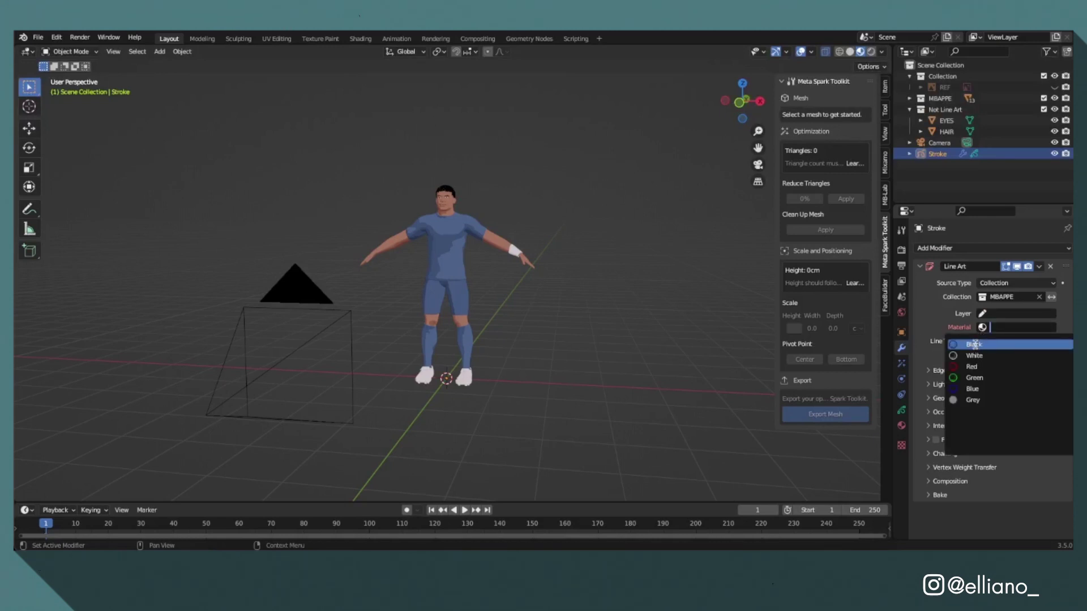
left_click(974, 344)
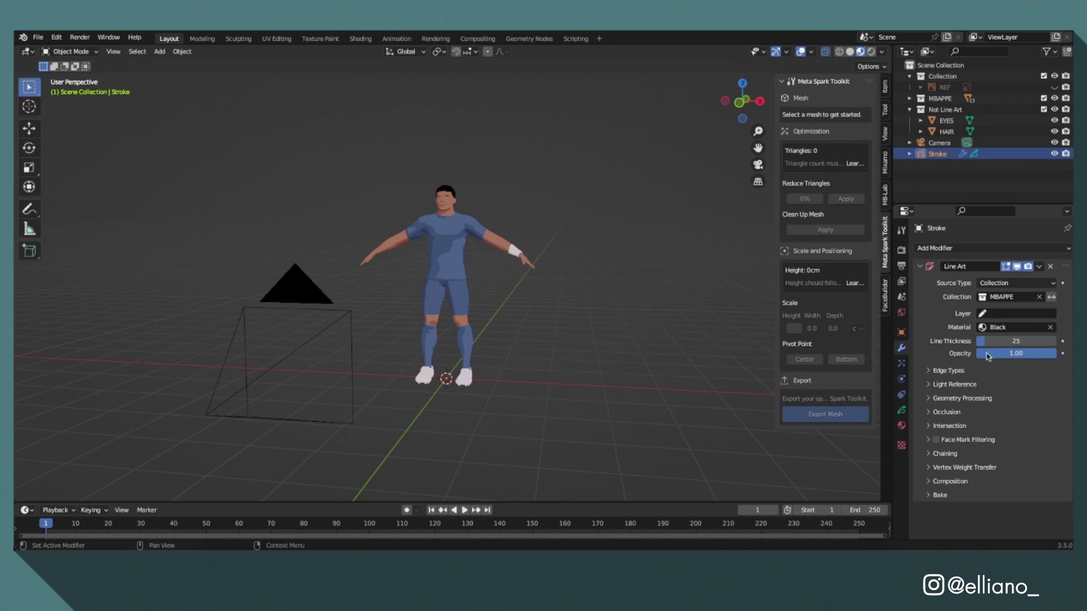
left_click(758, 165)
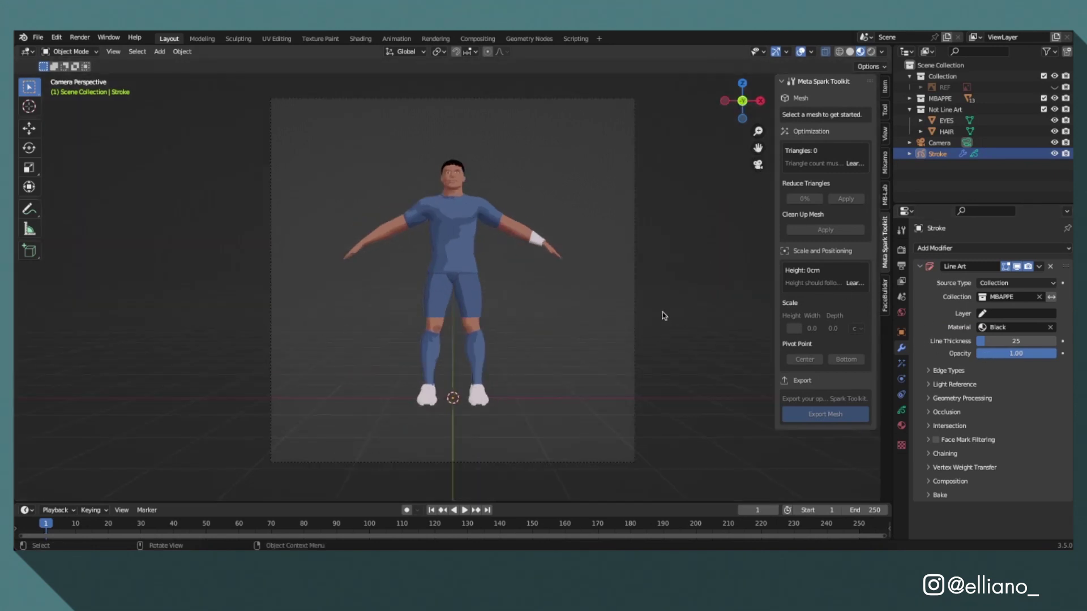
scroll(664, 316, "up", 1)
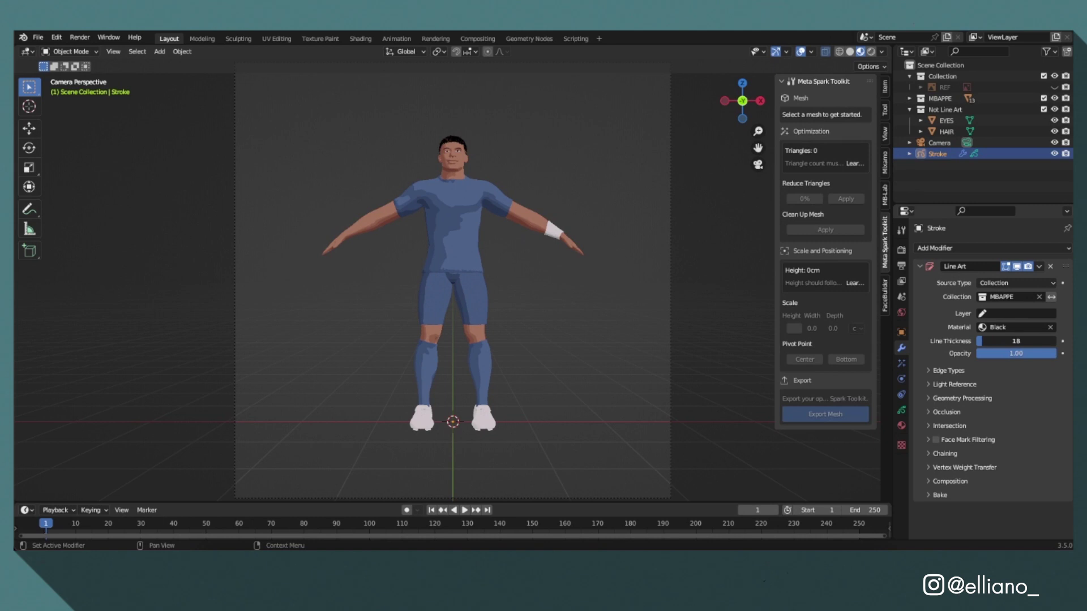
left_click(988, 314)
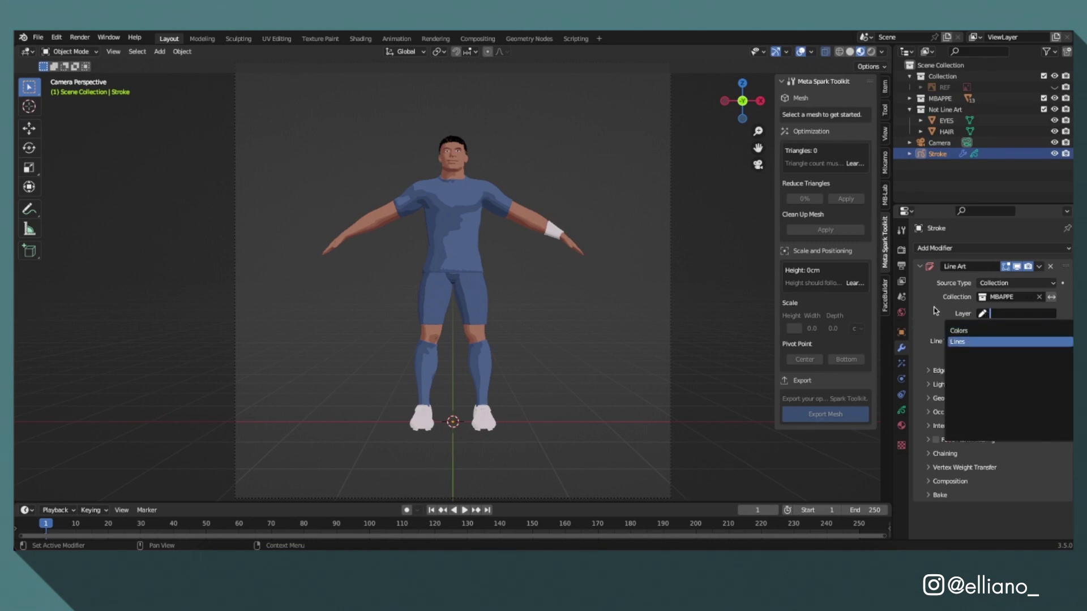
key("Return")
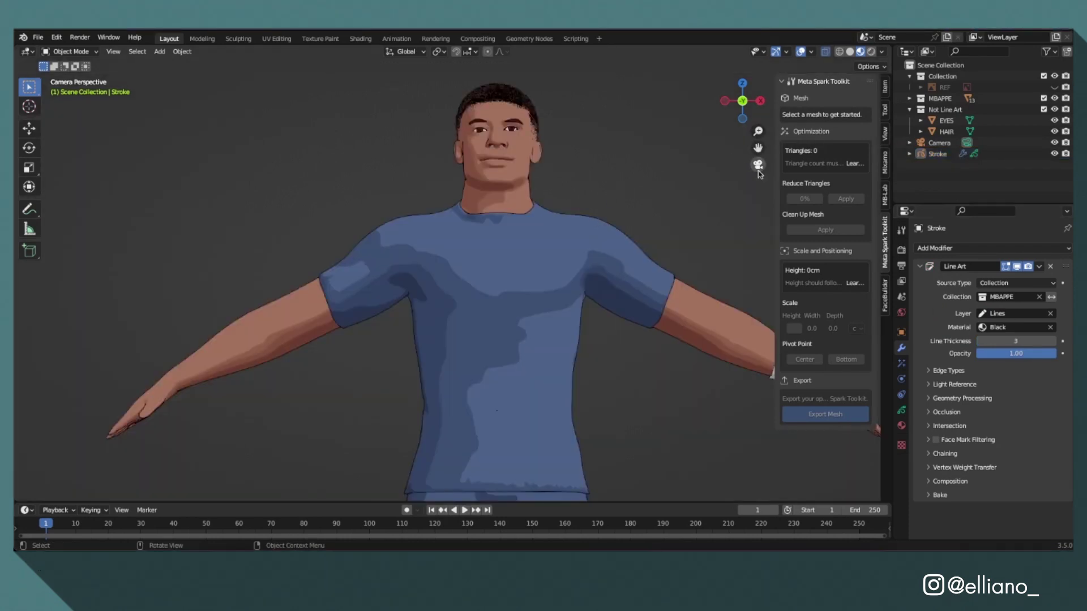
left_click(758, 165)
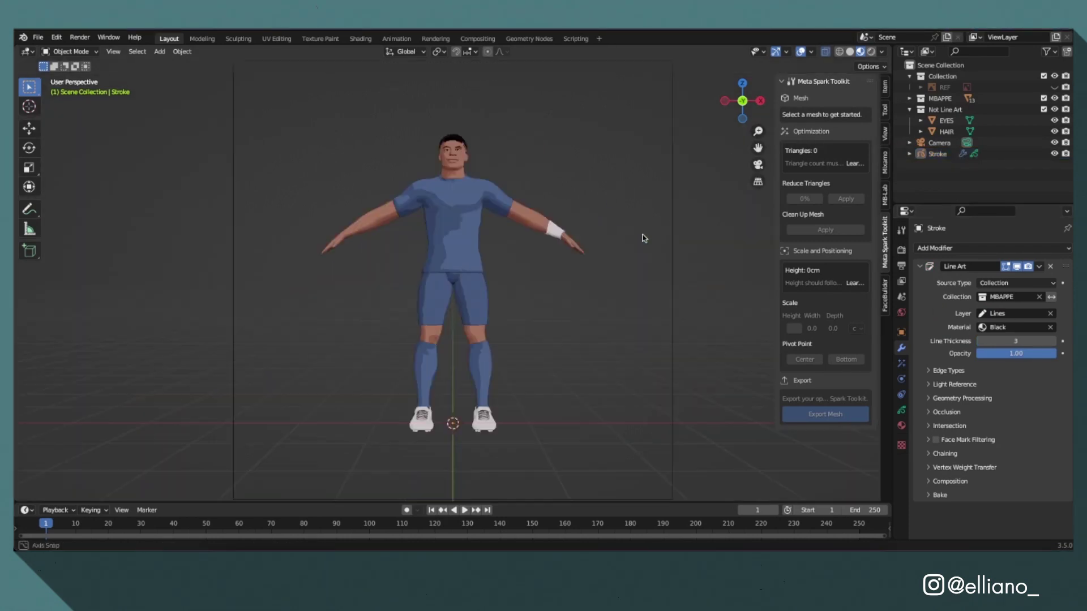
middle_click_drag(645, 238, 770, 266)
scroll(770, 266, "up", 5)
middle_click_drag(747, 328, 581, 208)
left_click(758, 165)
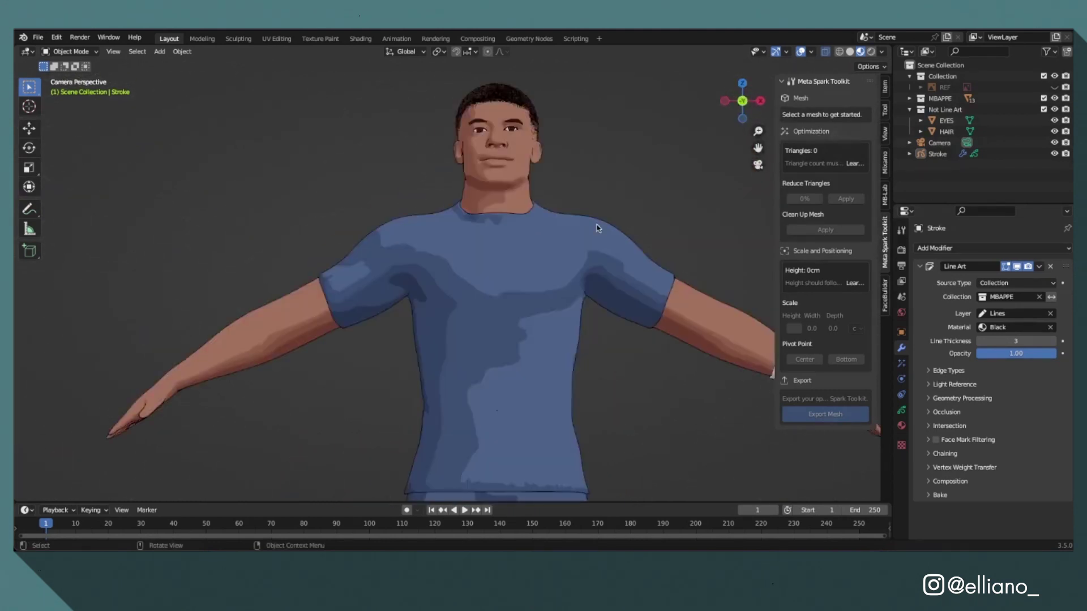
scroll(597, 228, "down", 3)
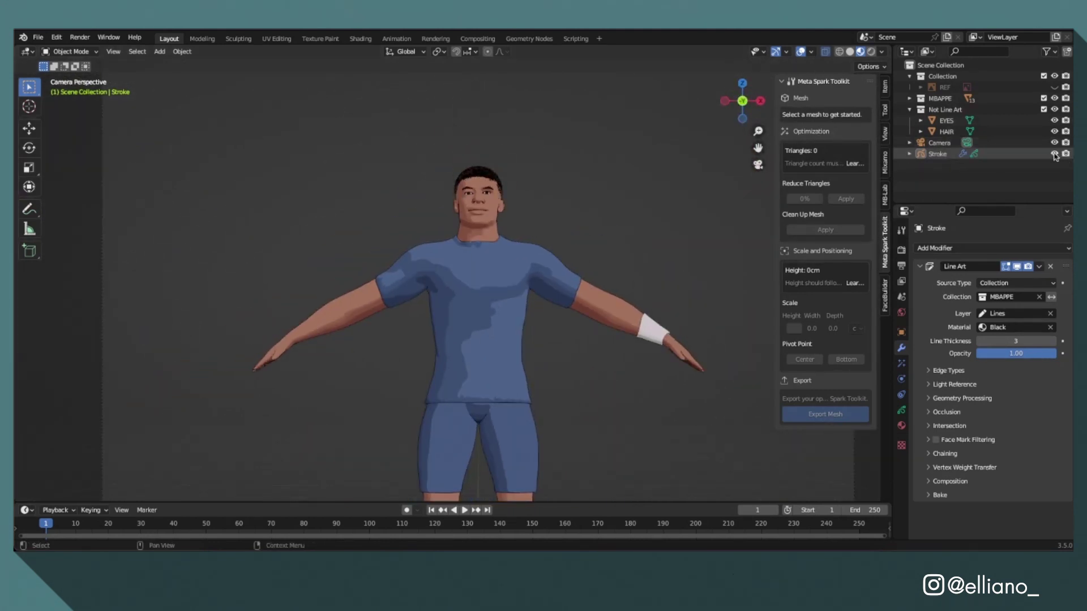
key("KP_0")
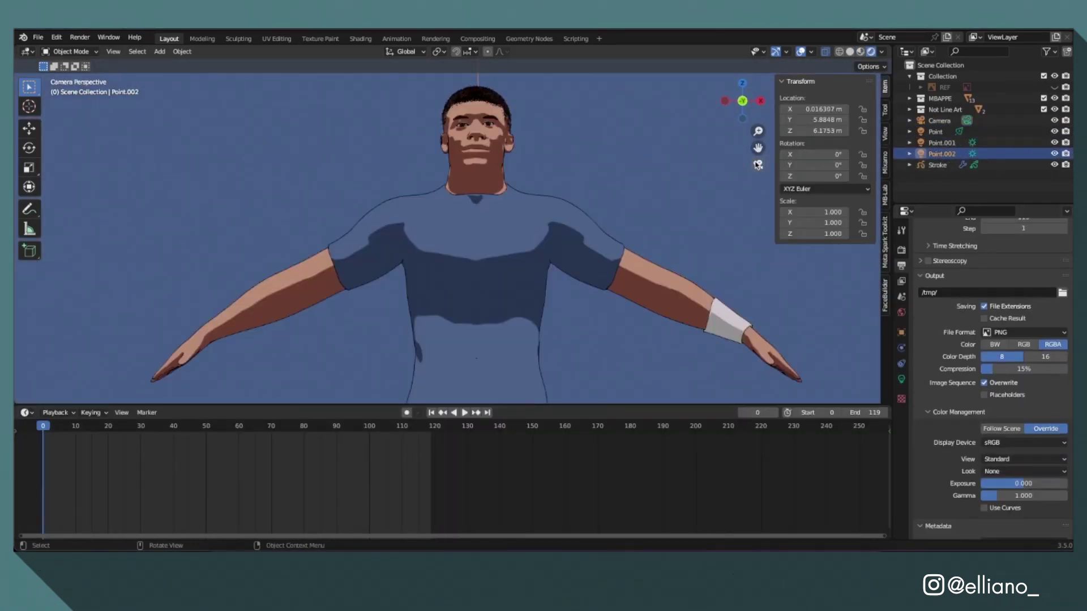
Step: Add a plane scaled up as a floor, then move the point light along Y
scroll(447, 237, "down", 3)
key("shift+a")
left_click(192, 128)
key("s")
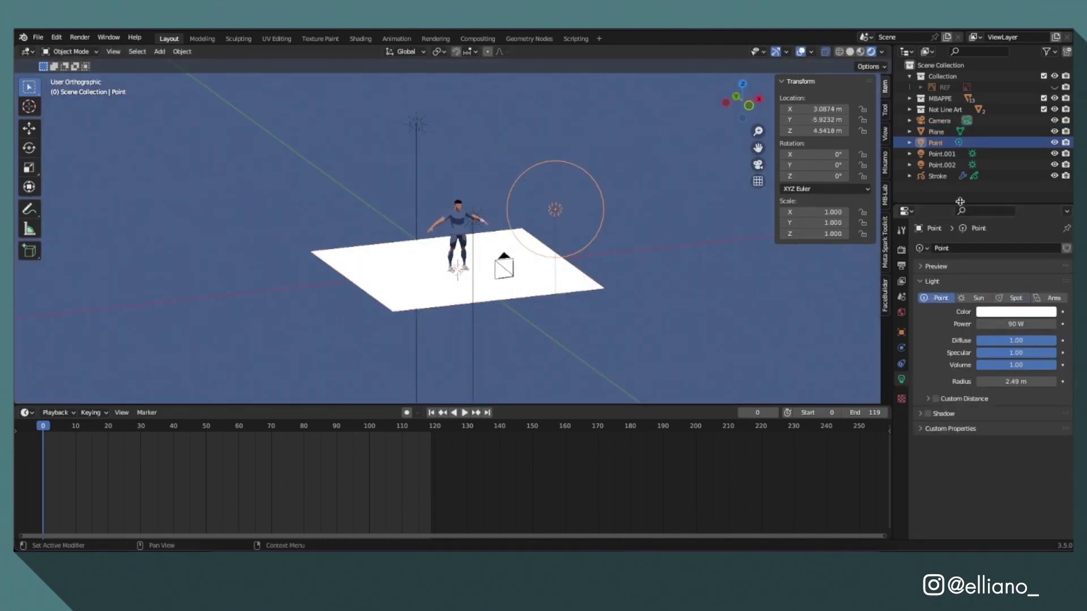
key("g")
key("y")
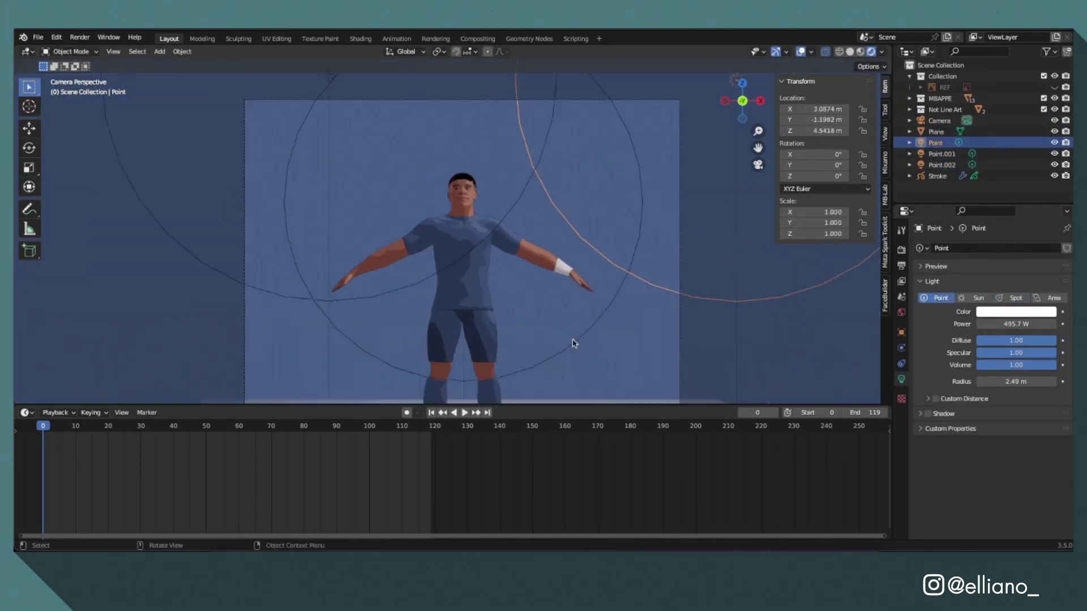